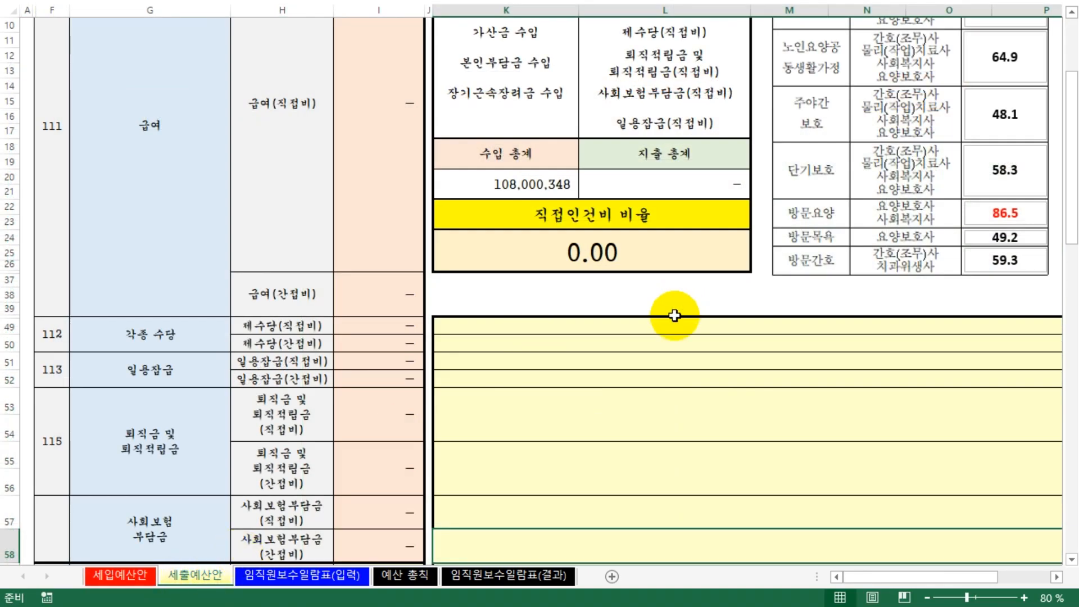
- Review the personnel cost items on the 세출예산안 sheet, from 급여 through 사회보험부담금, with their direct and indirect splits
left_click(551, 375)
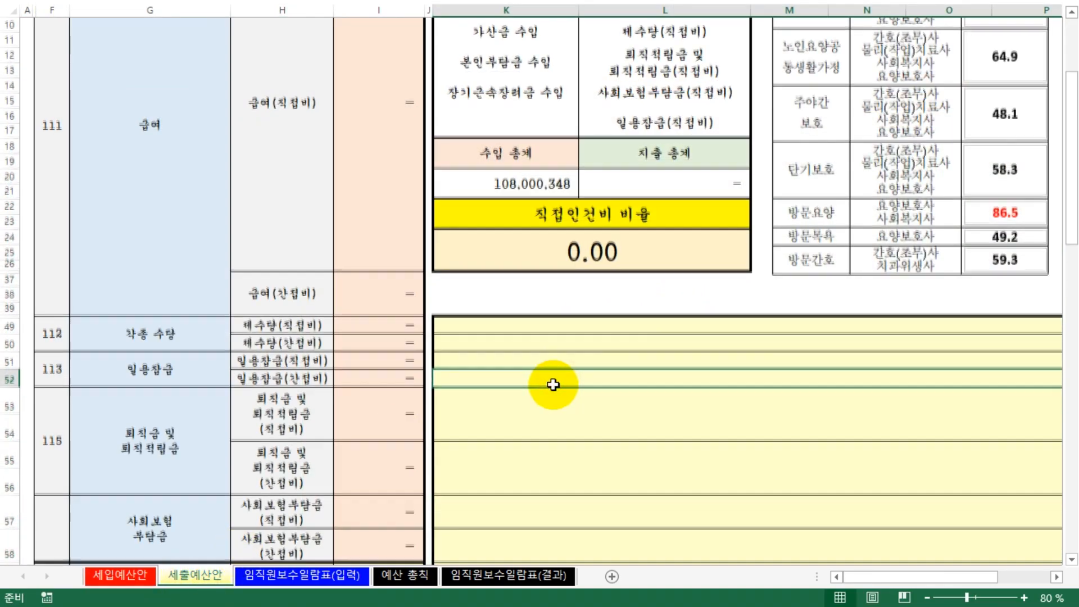
scroll(553, 386, "down", 2)
scroll(554, 384, "up", 1)
left_click_drag(127, 133, 351, 410)
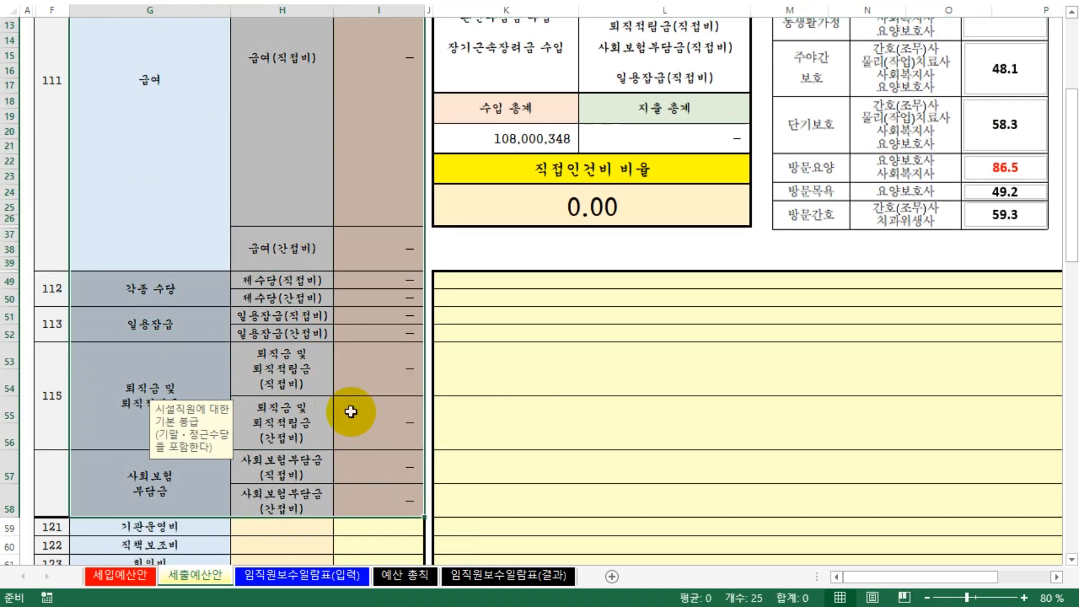
left_click(289, 126)
left_click(293, 281)
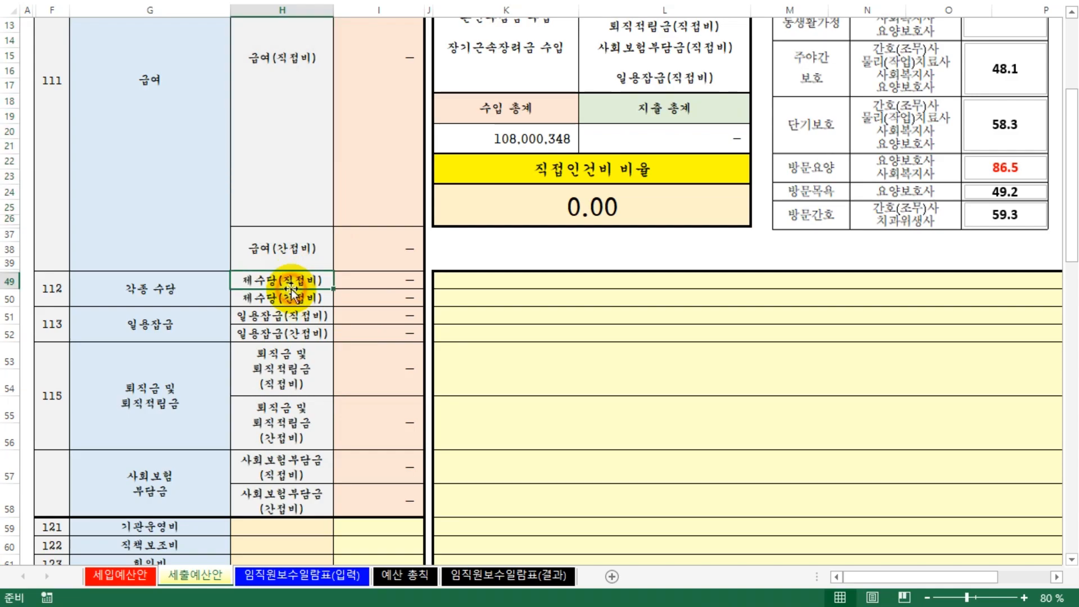
left_click(285, 368)
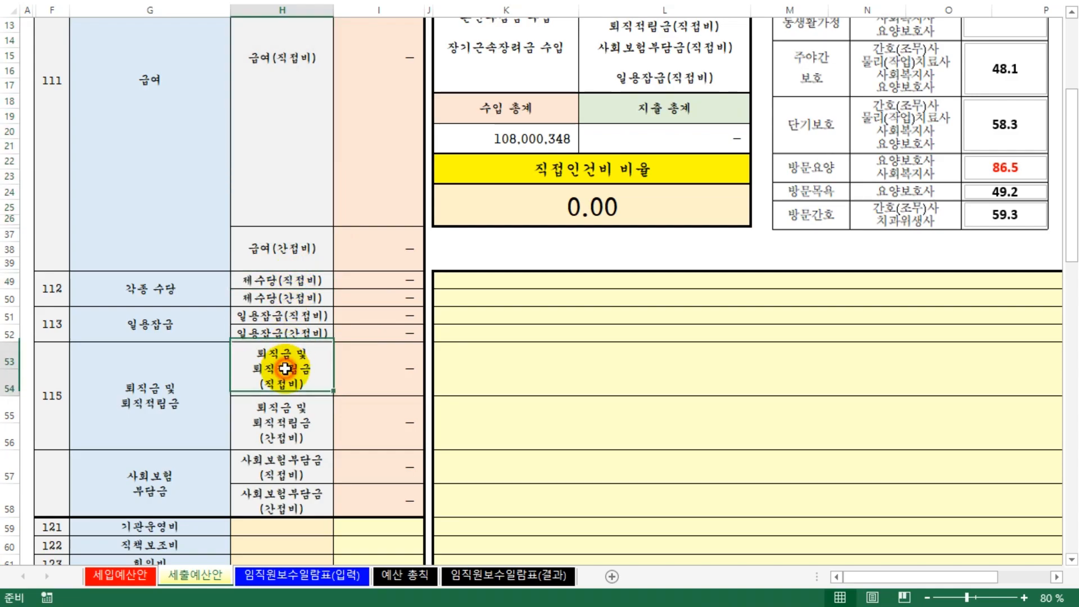
left_click(295, 470)
scroll(385, 442, "down", 2)
scroll(384, 445, "up", 2)
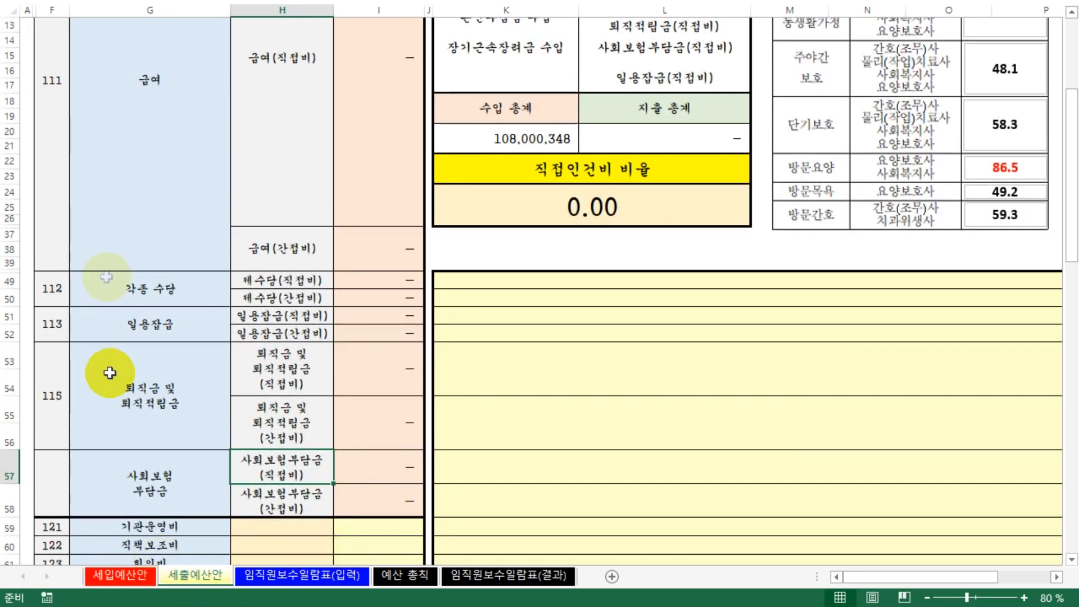
- Examine the expense items from 기관운영비 downward and the 예산액 cells of the personnel cost items
scroll(453, 399, "down", 2)
scroll(452, 399, "down", 2)
left_click_drag(146, 344, 373, 508)
scroll(541, 459, "up", 5)
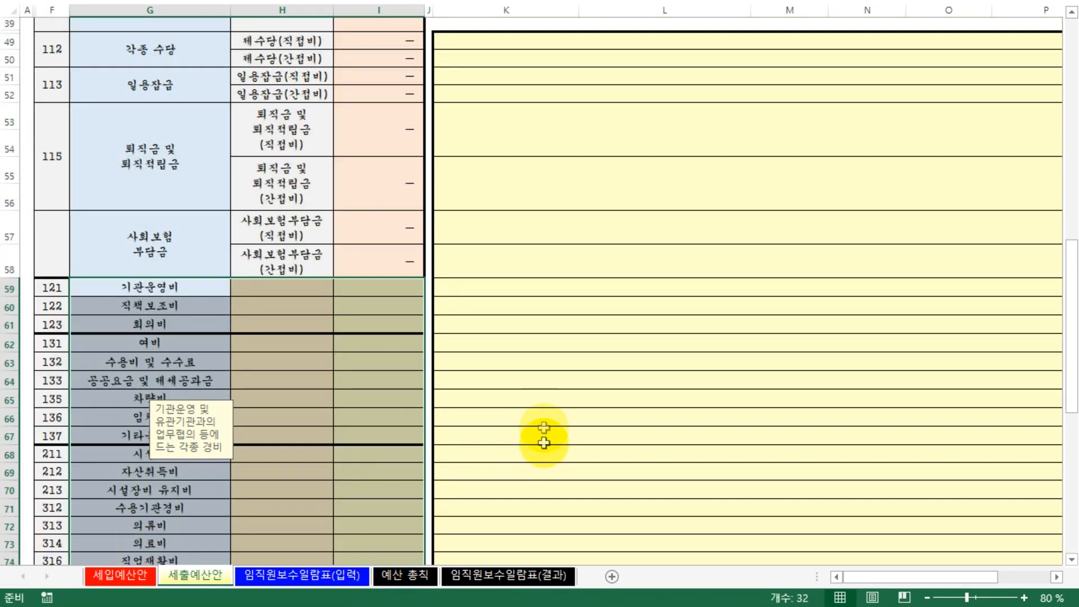
scroll(540, 438, "up", 3)
left_click(489, 423)
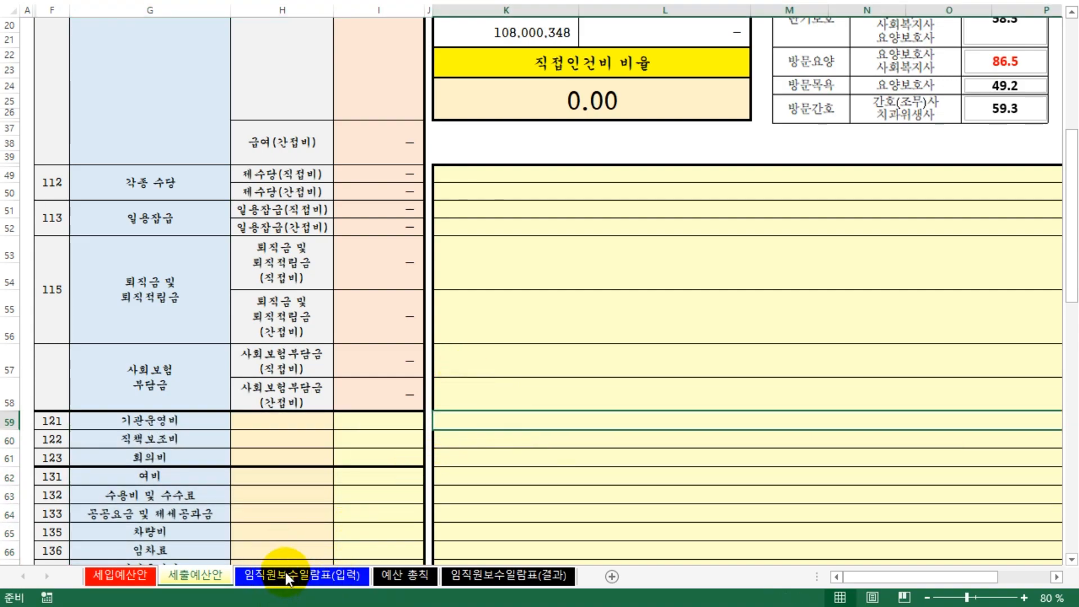
scroll(346, 512, "up", 3)
left_click_drag(362, 523, 366, 110)
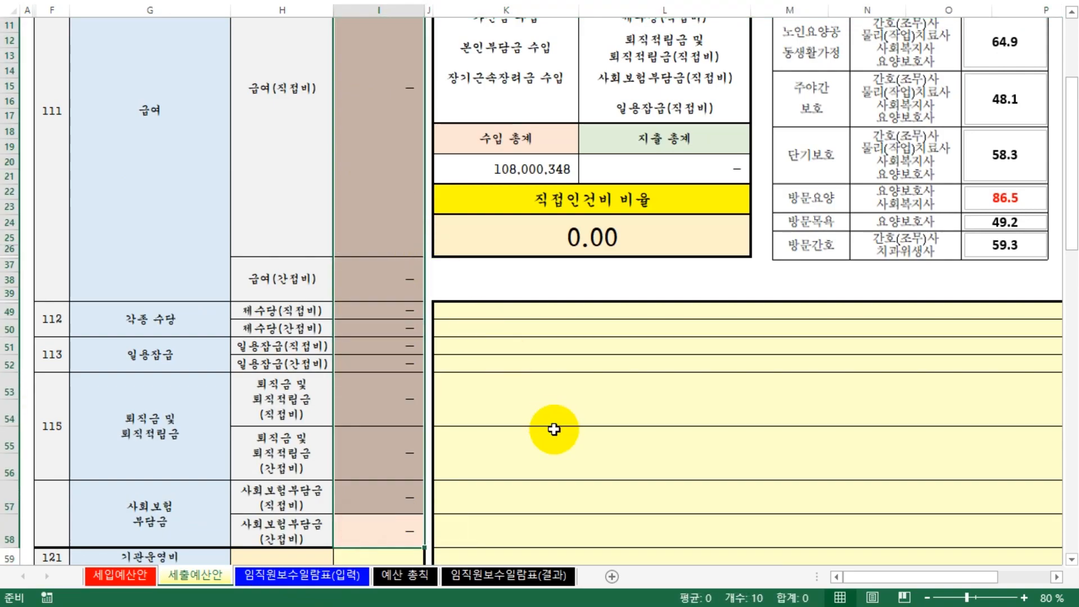
scroll(554, 427, "up", 3)
scroll(554, 428, "down", 1)
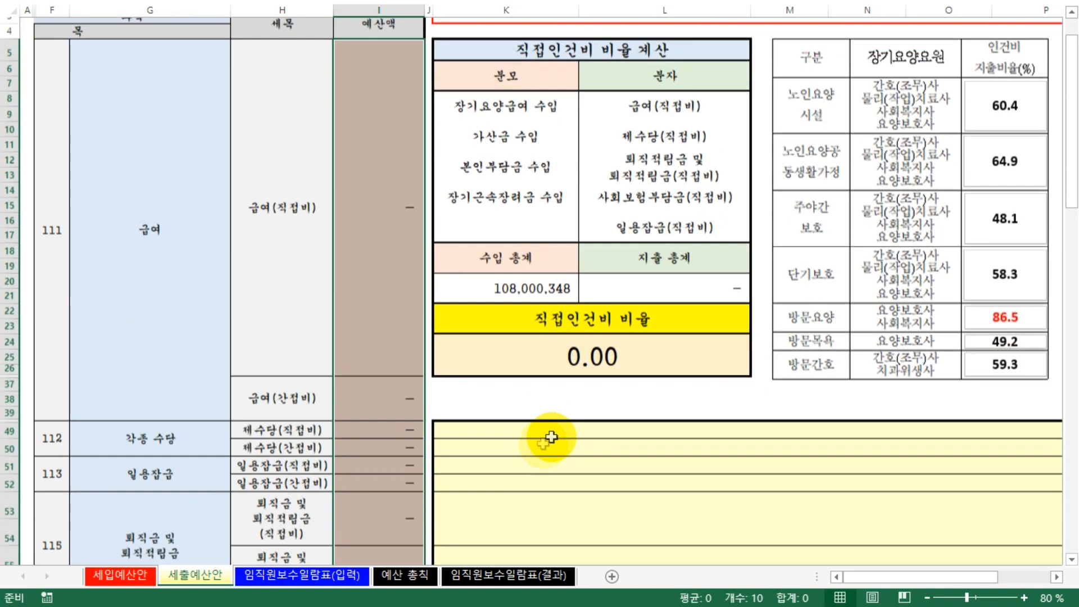
- Open the 임직원보수일람표(입력) sheet and review the 사원명 and 직종 entry columns
left_click(282, 577)
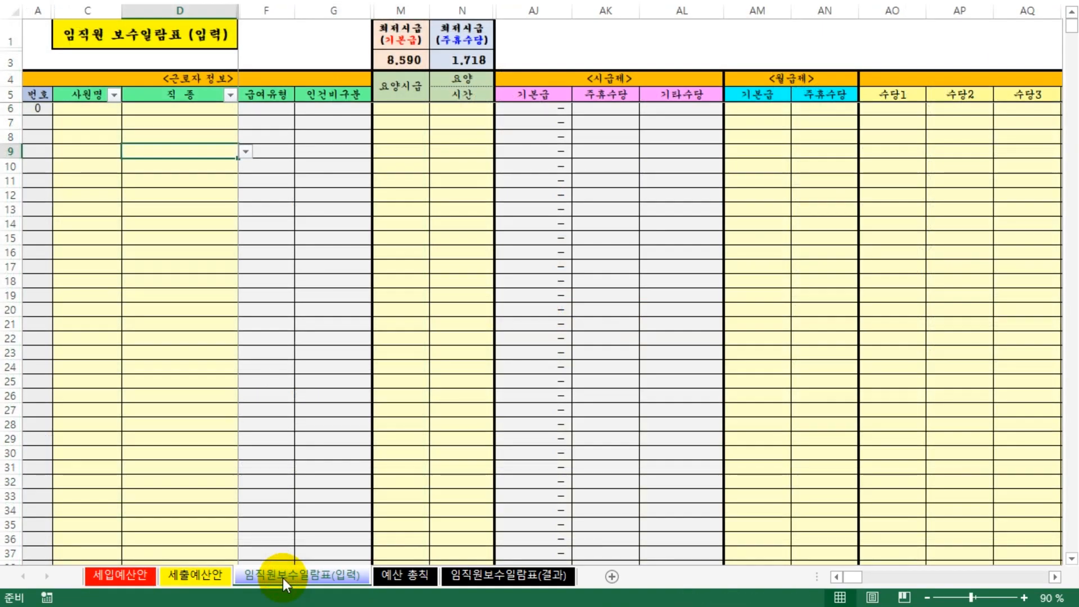
left_click(167, 338)
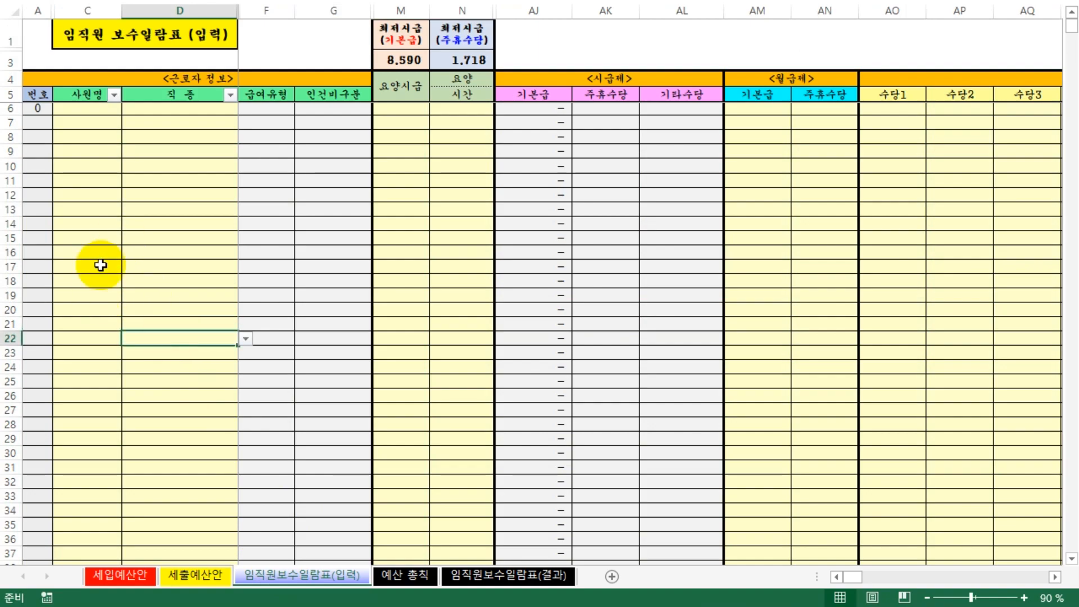
left_click(185, 211)
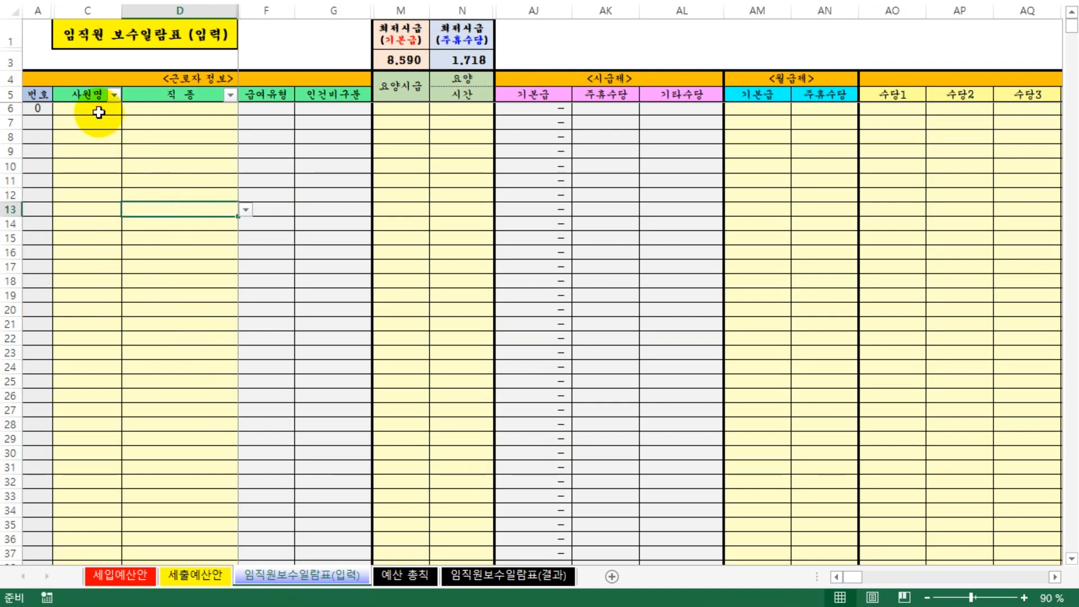
mouse_move(93, 108)
left_mouse_down()
mouse_move(186, 315)
mouse_move(186, 362)
left_mouse_up()
left_click(399, 182)
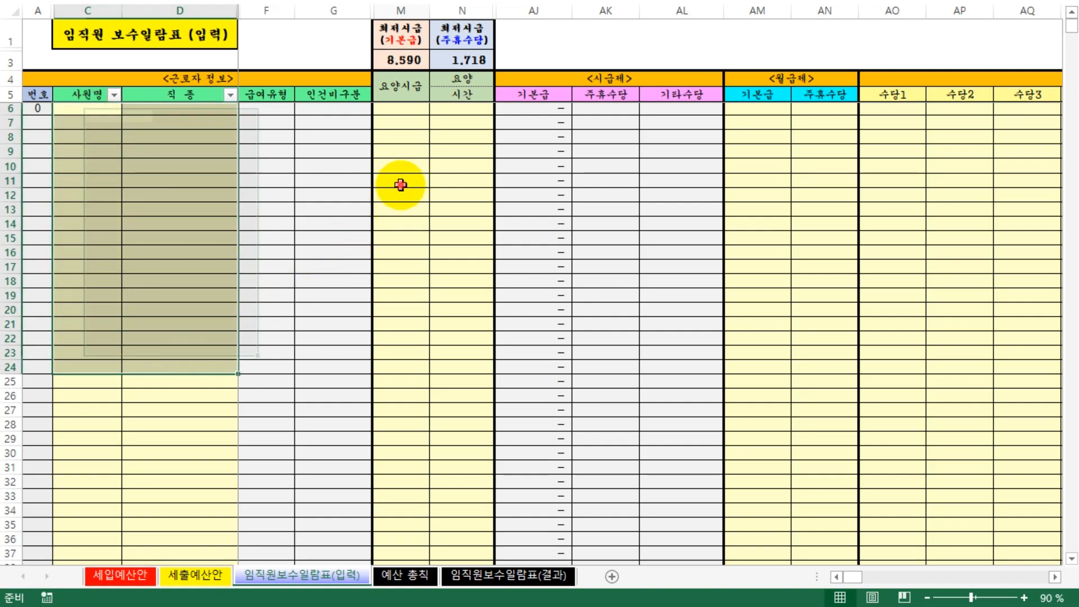
- Try to edit the locked 급여유형 cell in row 10
left_click(171, 164)
left_click(231, 166)
left_click(271, 162)
left_click(272, 163)
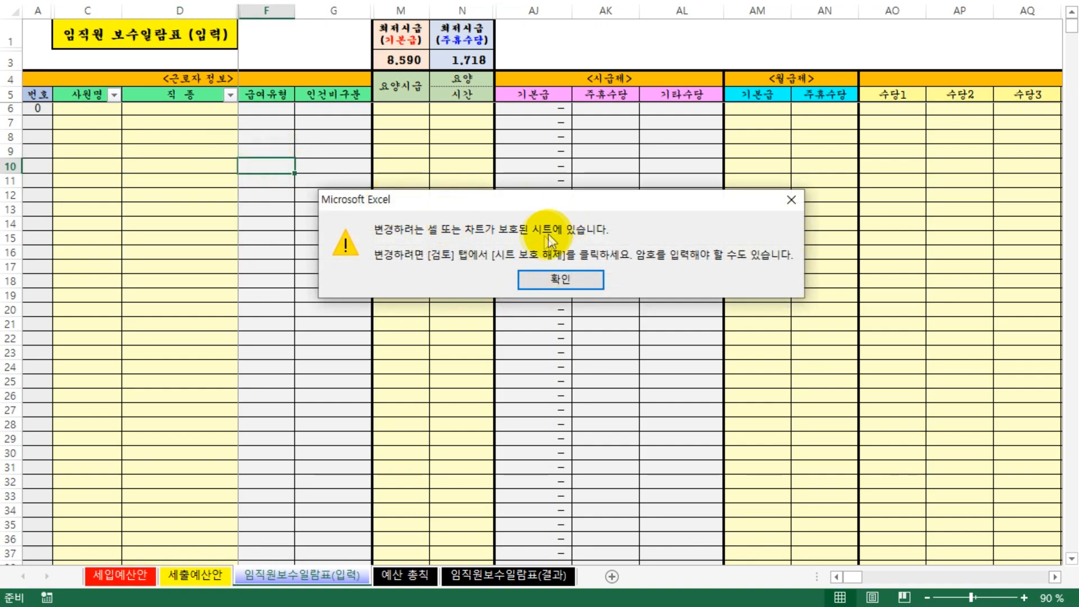
left_click(555, 284)
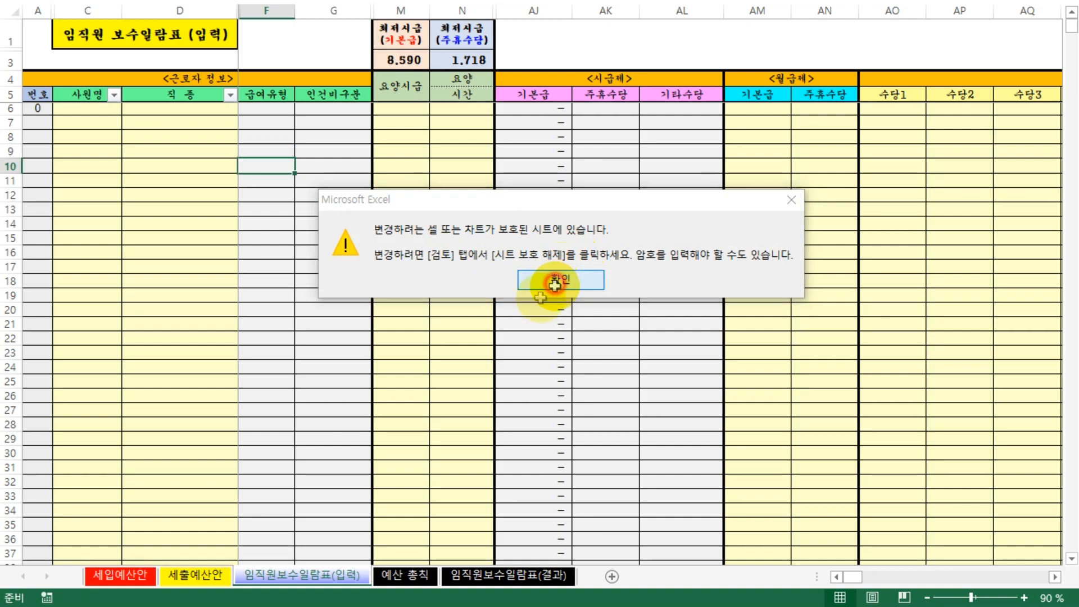
left_click(79, 113)
left_click_drag(127, 119, 212, 345)
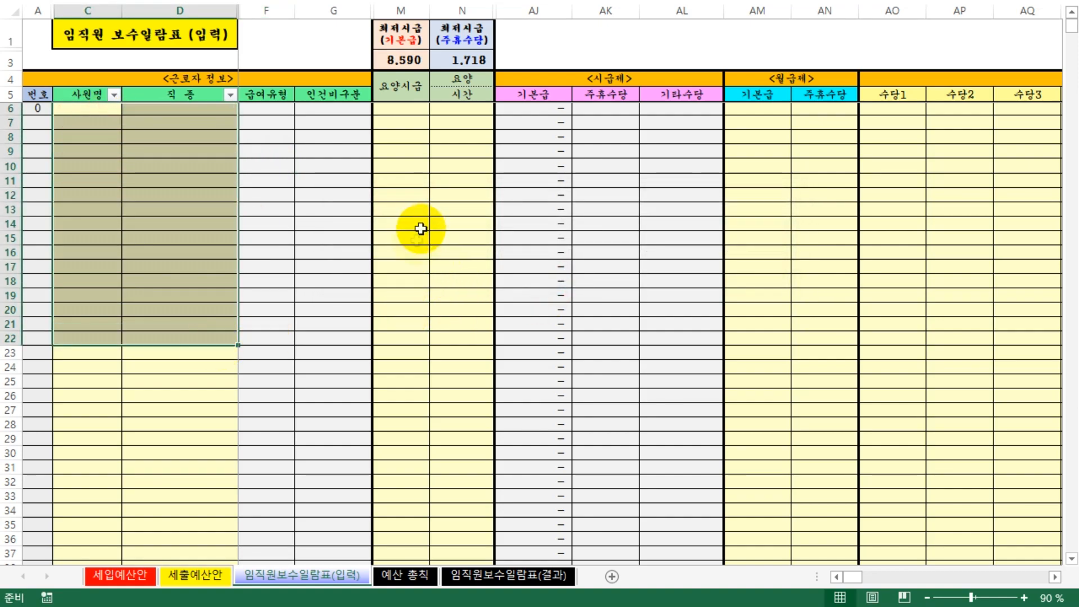
left_click(165, 374)
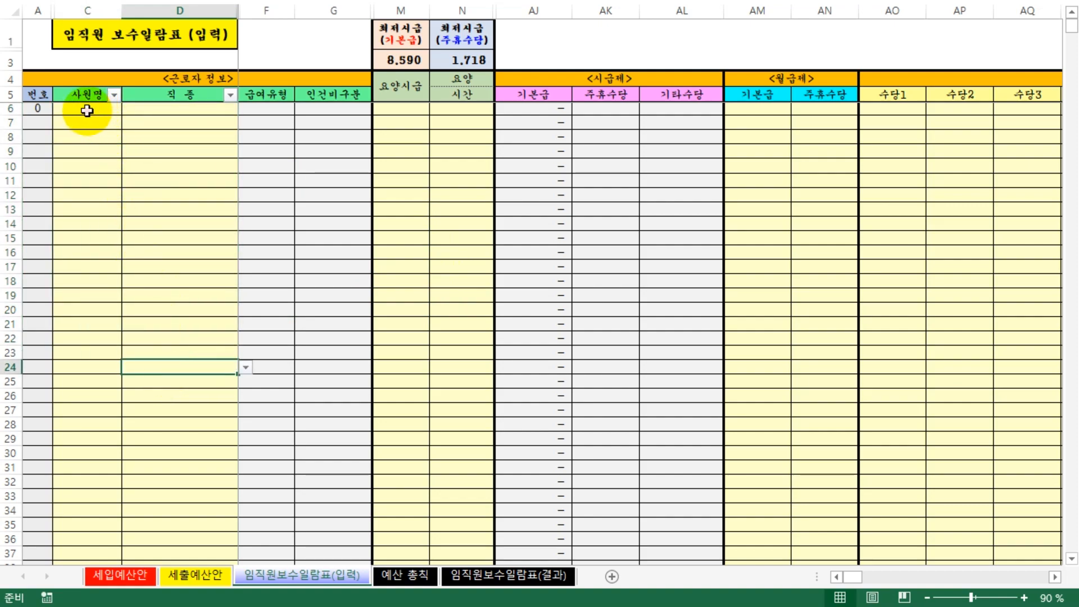
left_click_drag(70, 104, 180, 452)
left_click(190, 364)
left_click_drag(176, 220, 170, 211)
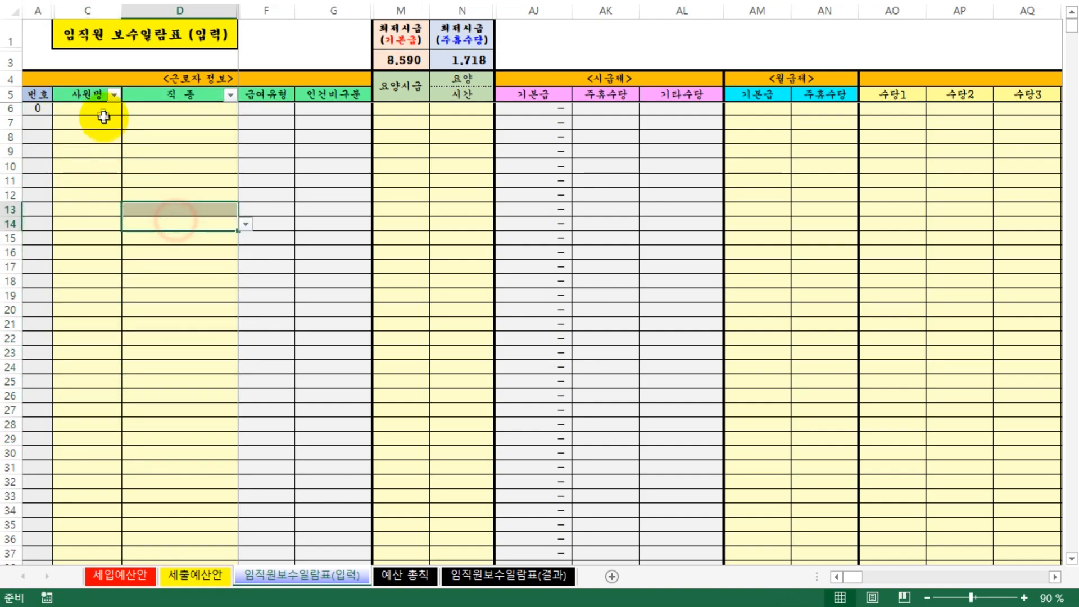
- Enter the first employee's name in row 6 and set the 직종 to 시설장(관리책임자)
left_click(104, 114)
type("홍길ㄷㅗㅇ")
key("Tab")
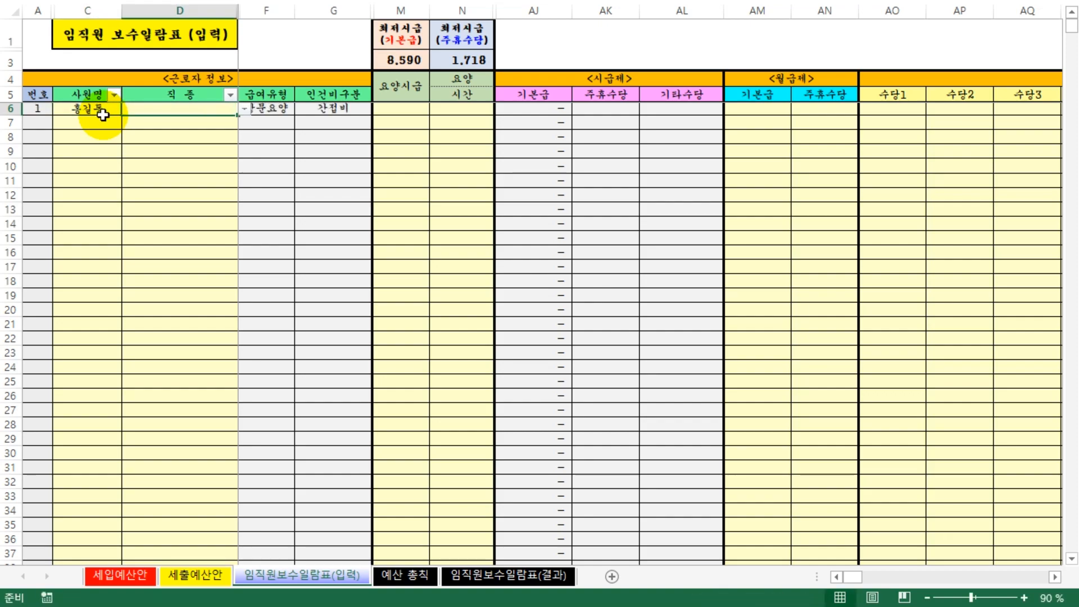
left_click(245, 109)
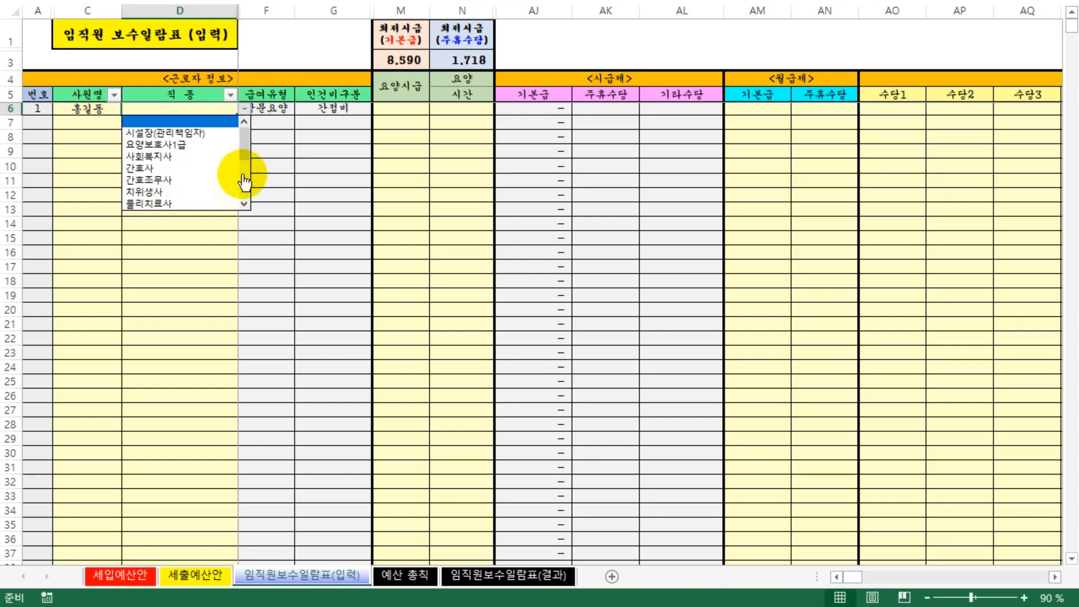
left_click(159, 134)
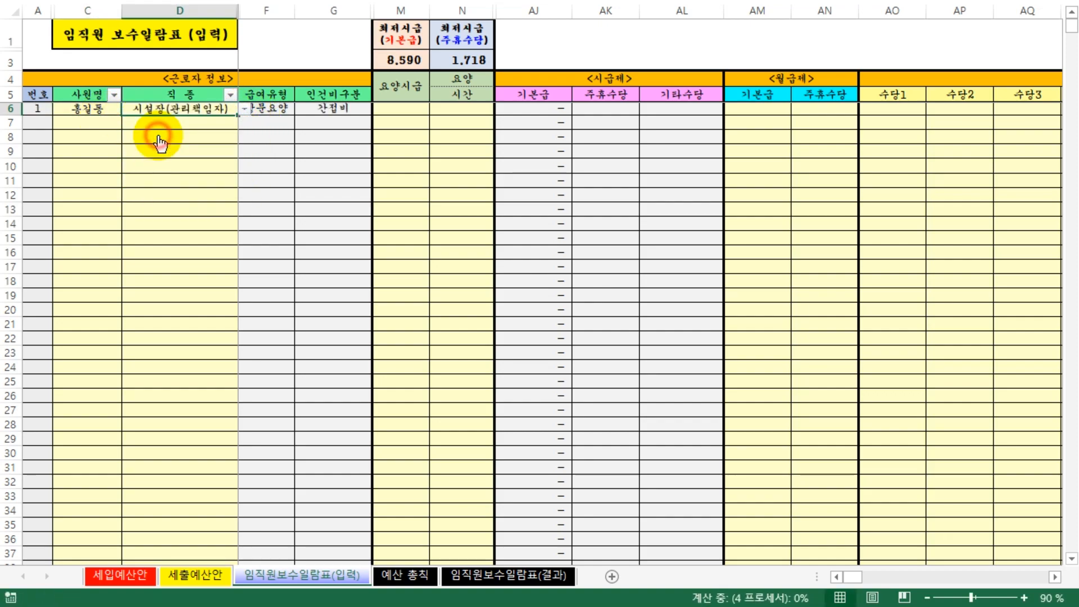
left_click(173, 206)
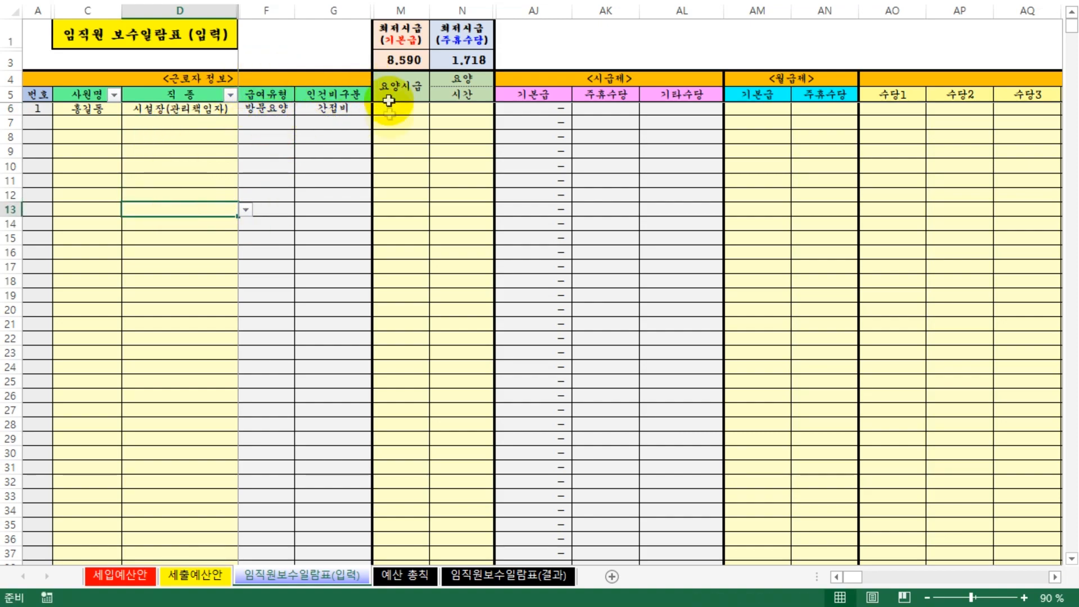
- Check which job types count as direct cost on the 세출예산안 sheet and compare with the first employee's 인건비구분
left_click(193, 574)
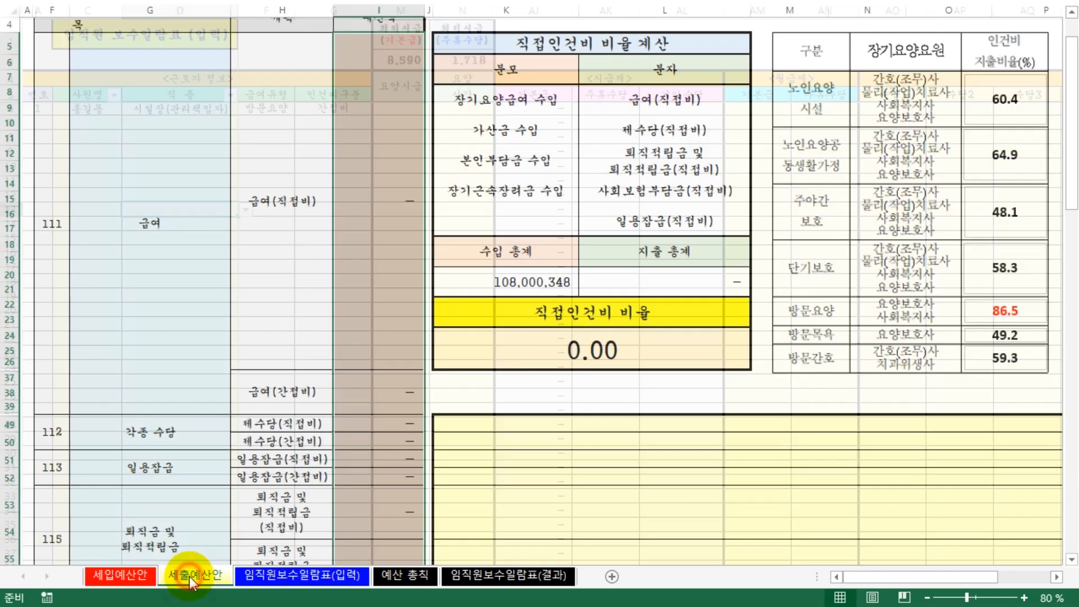
left_click(854, 400)
scroll(854, 397, "up", 1)
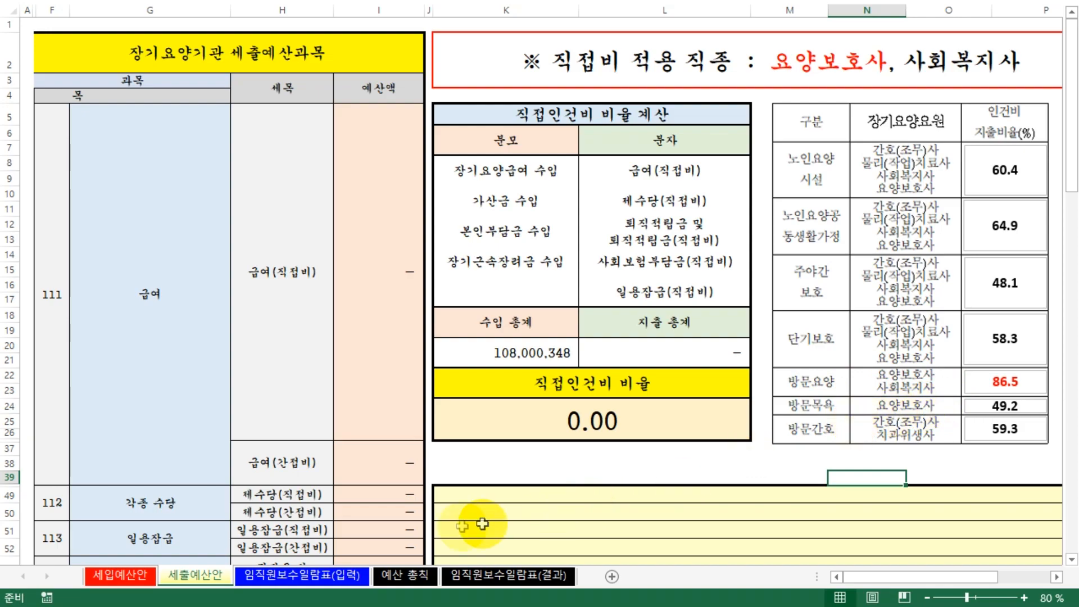
left_click(315, 575)
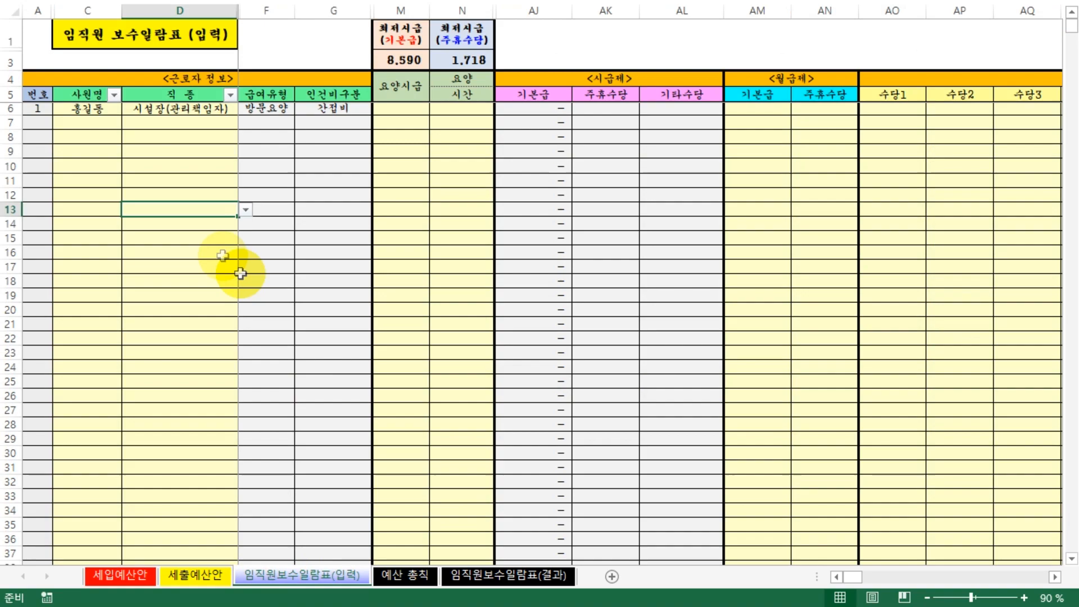
left_click(169, 109)
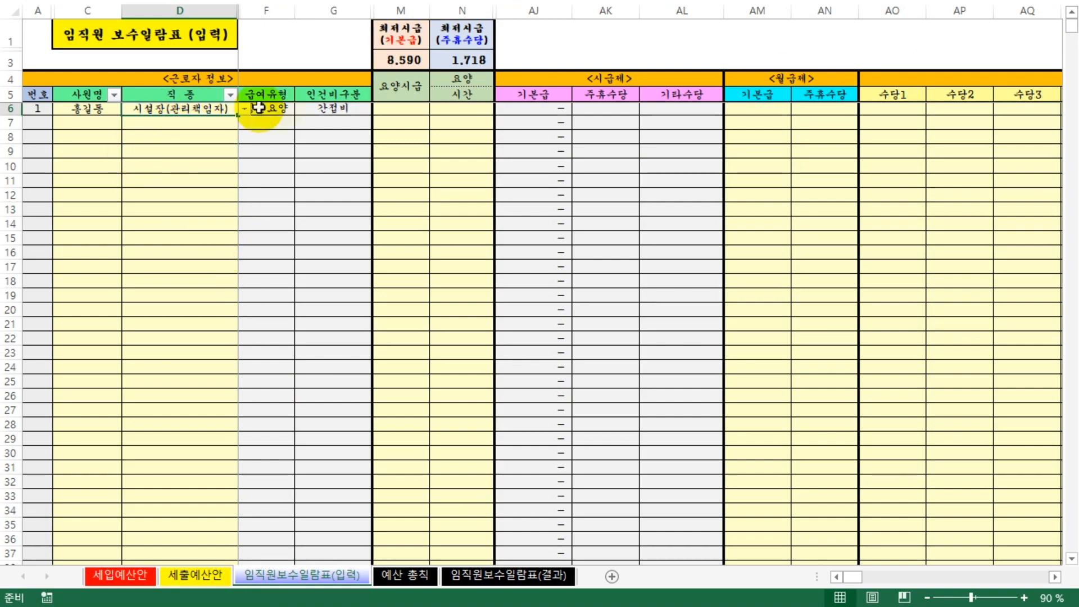
left_click(340, 107)
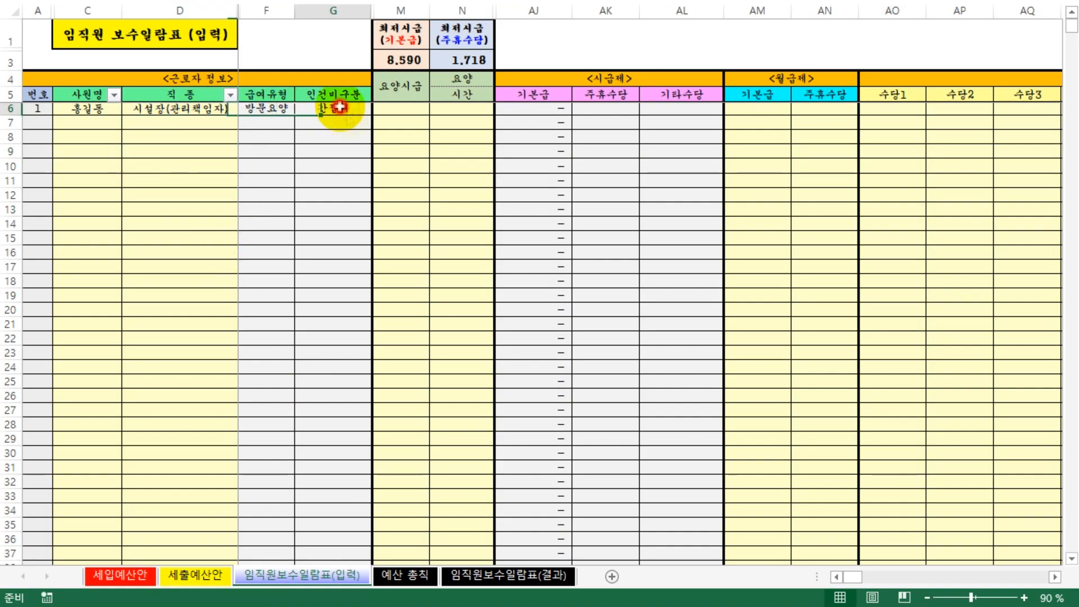
- Enter the second employee's name in row 7 and set the 직종 to 사회복지사
left_click(89, 121)
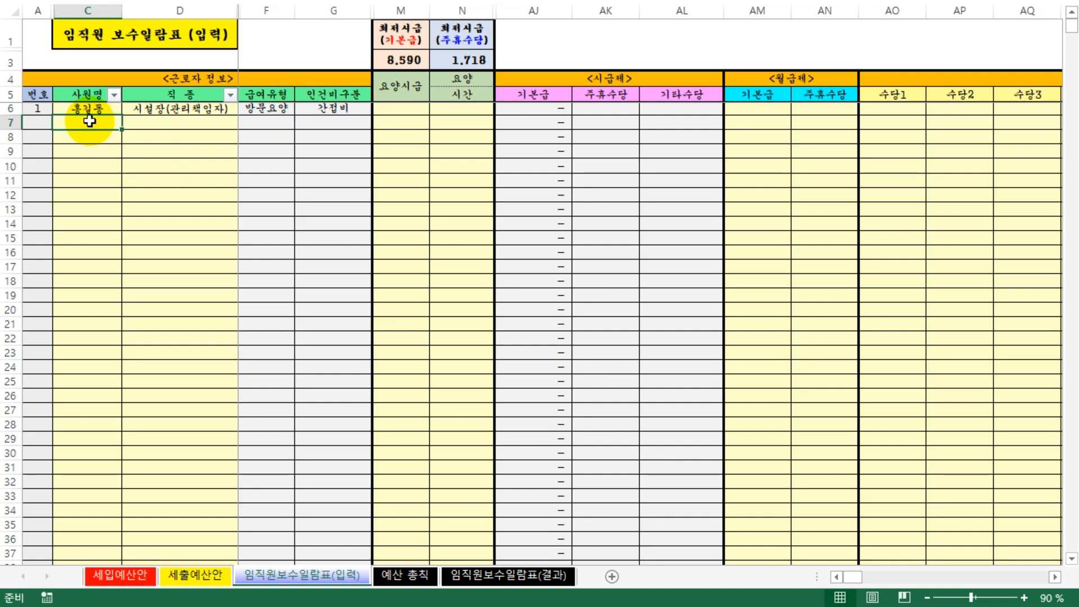
type("유재석")
key("Tab")
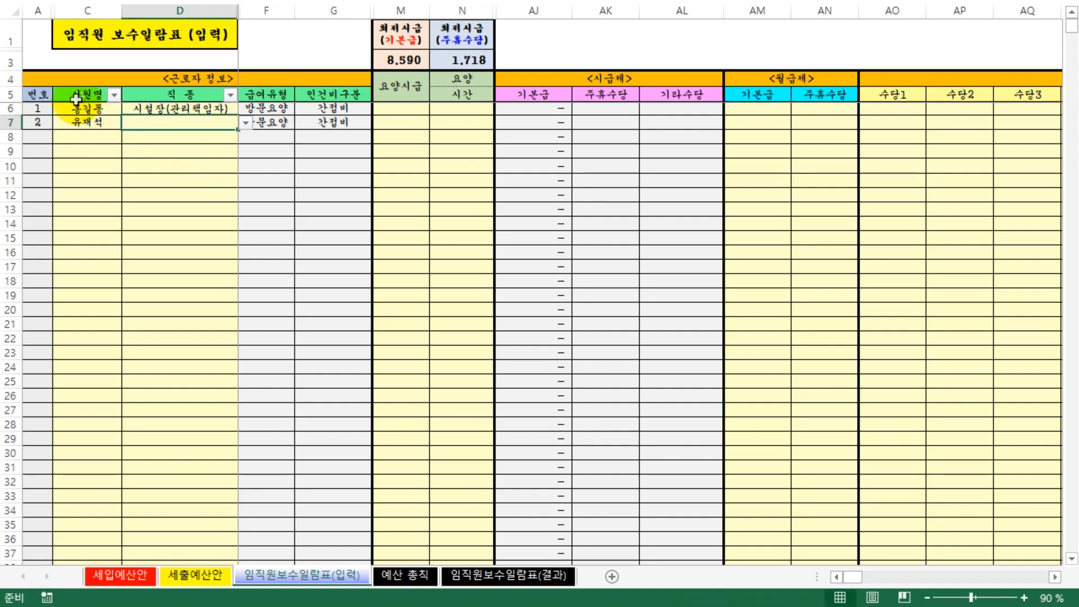
left_click(246, 123)
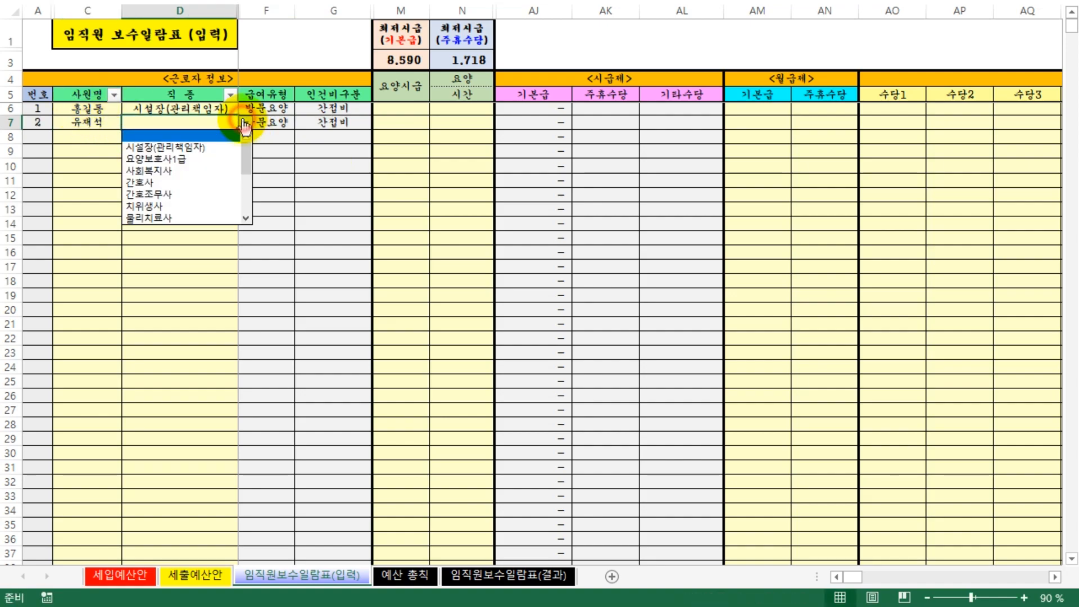
left_click(230, 172)
- Enter the third employee's name in row 8 and set the 직종 to 요양보호사1급
left_click(84, 142)
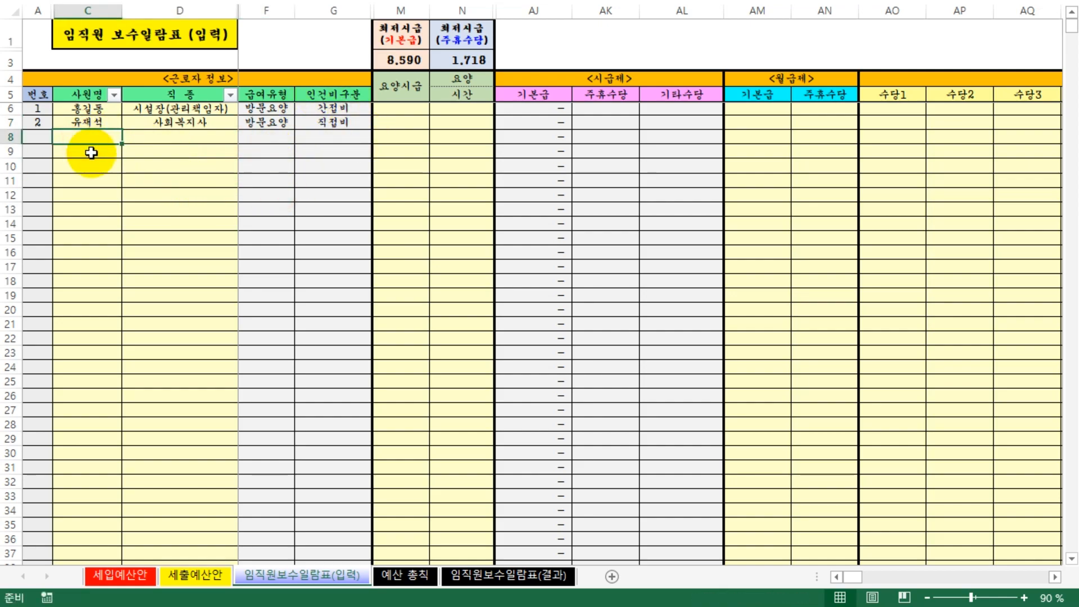
type("김희서")
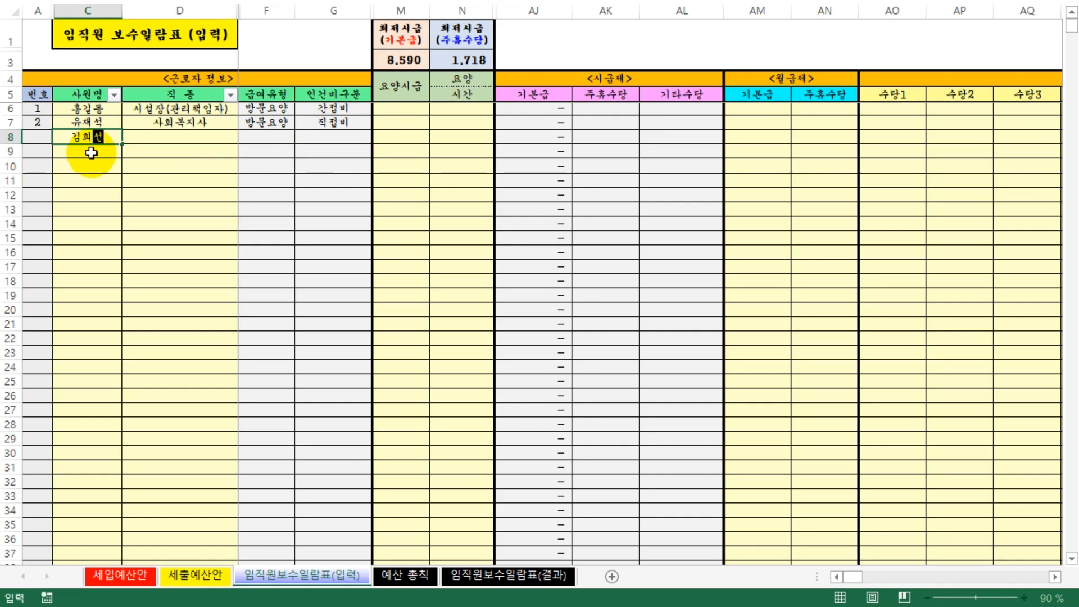
key("Tab")
left_click(245, 137)
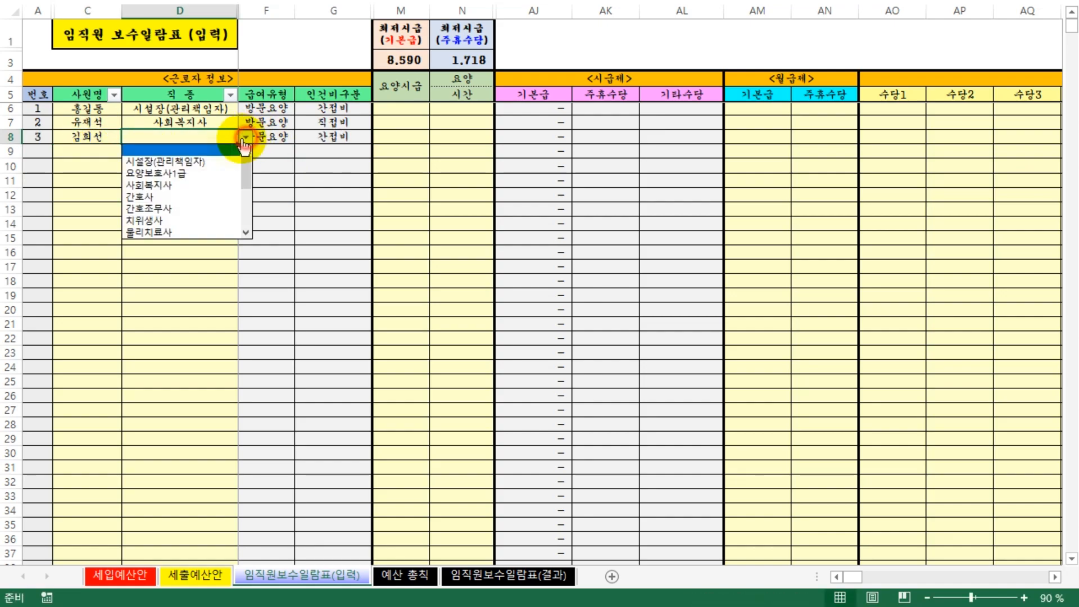
left_click(208, 173)
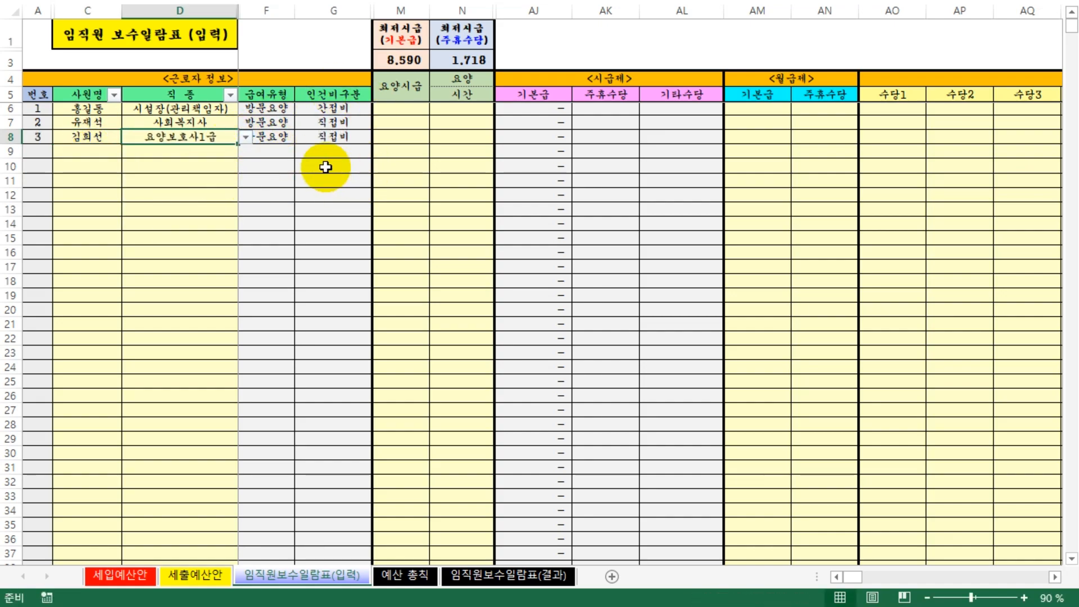
left_click(180, 225)
left_click_drag(89, 109, 194, 428)
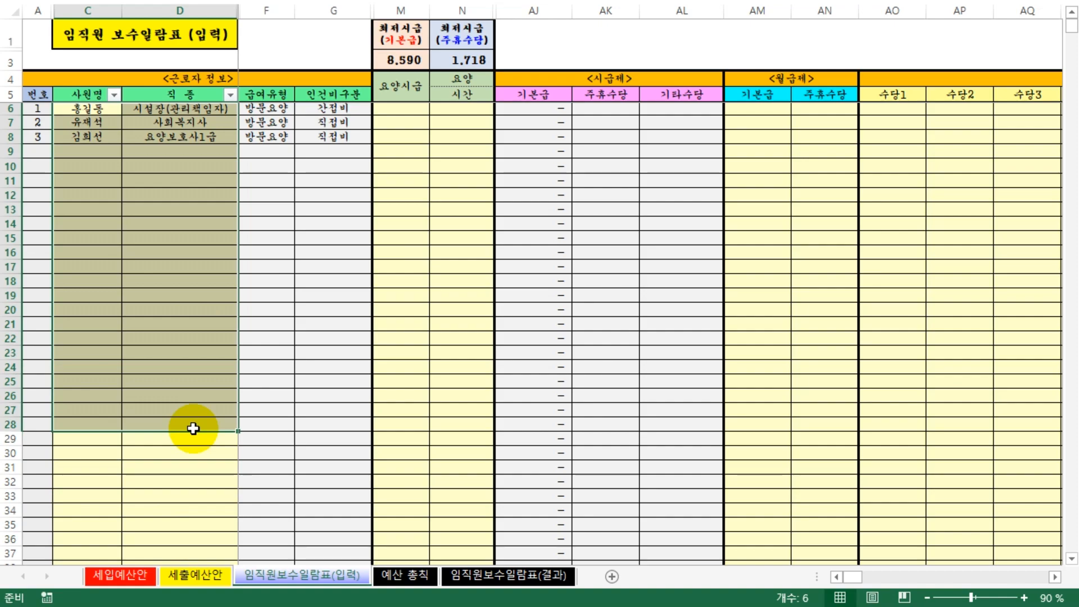
- Review the 사원명, 직종 and 인건비구분 columns of the employee information section
left_click(175, 351)
left_click_drag(87, 109, 96, 383)
left_click(193, 313)
left_click_drag(180, 108, 177, 409)
left_click_drag(333, 109, 313, 441)
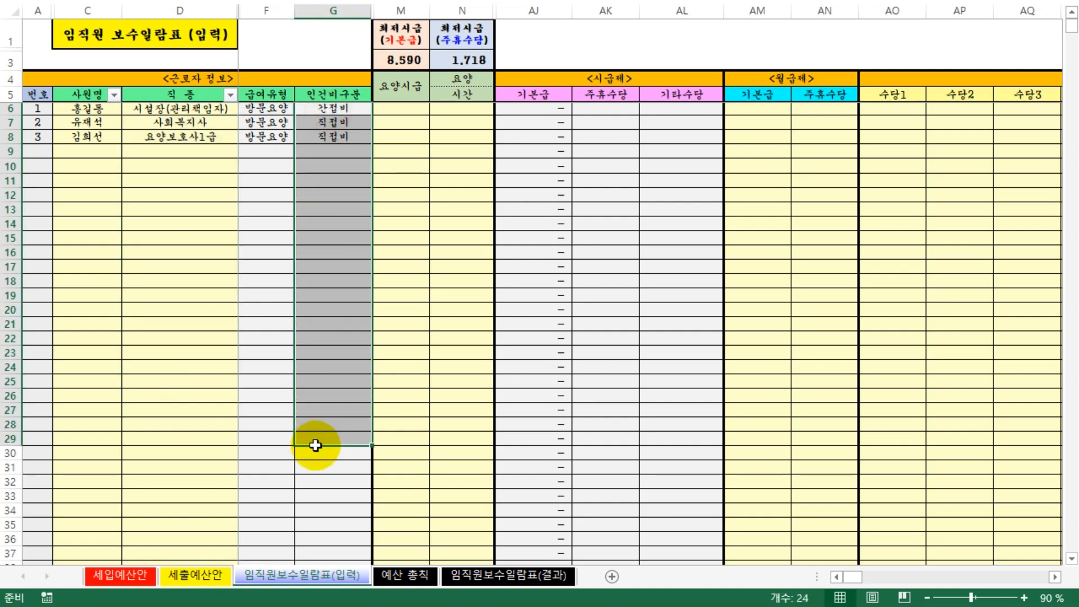
left_click(137, 423)
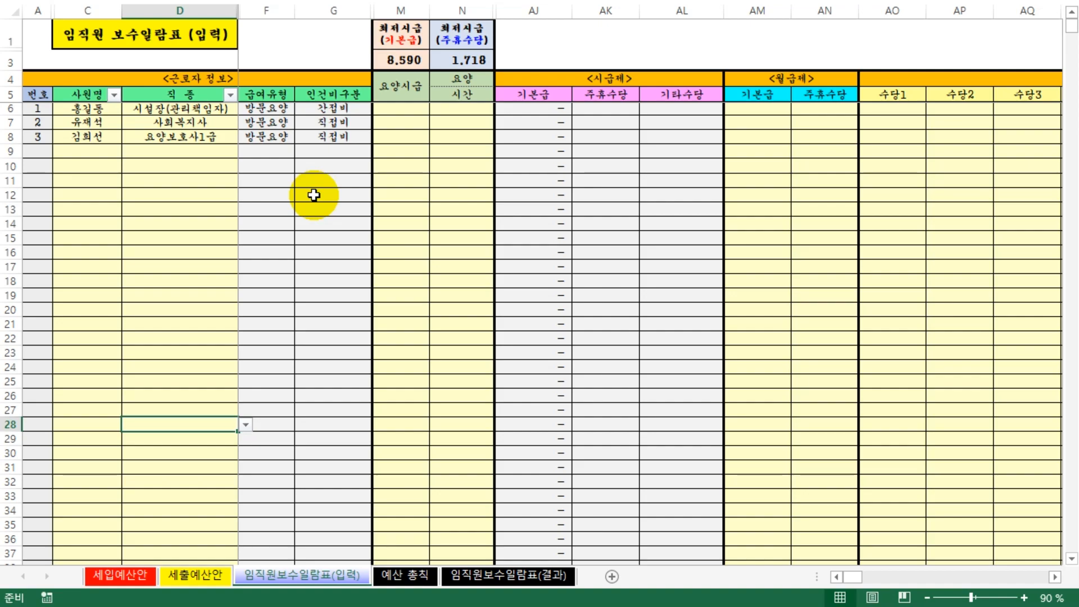
- Examine which pay columns, 요양시급 or 월급제, apply to each employee's 직종
left_click(401, 195)
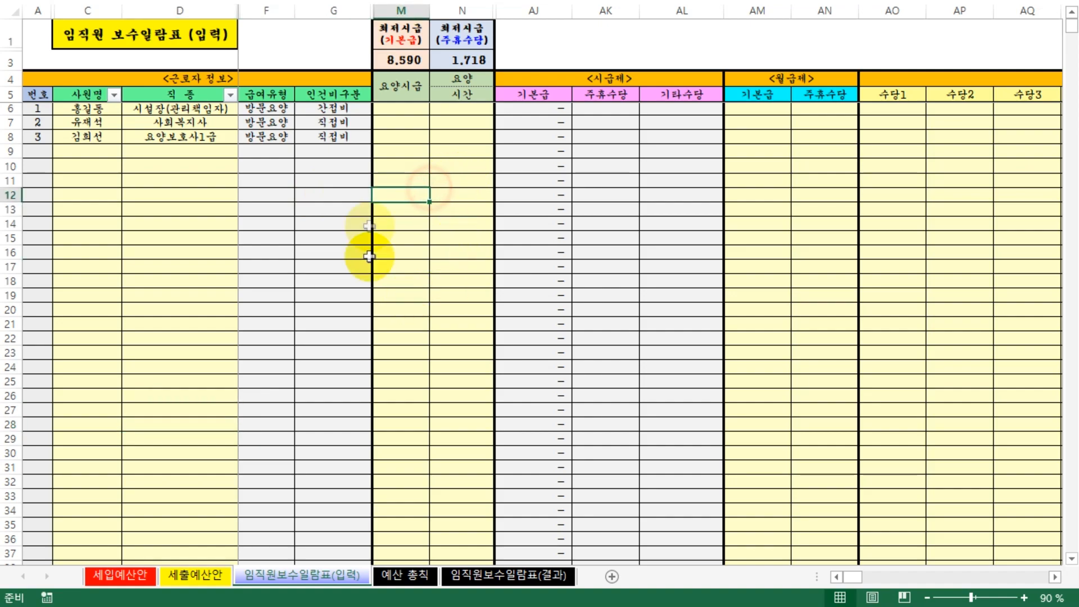
mouse_move(415, 105)
left_mouse_down()
mouse_move(462, 126)
mouse_move(477, 159)
mouse_move(395, 111)
left_mouse_up()
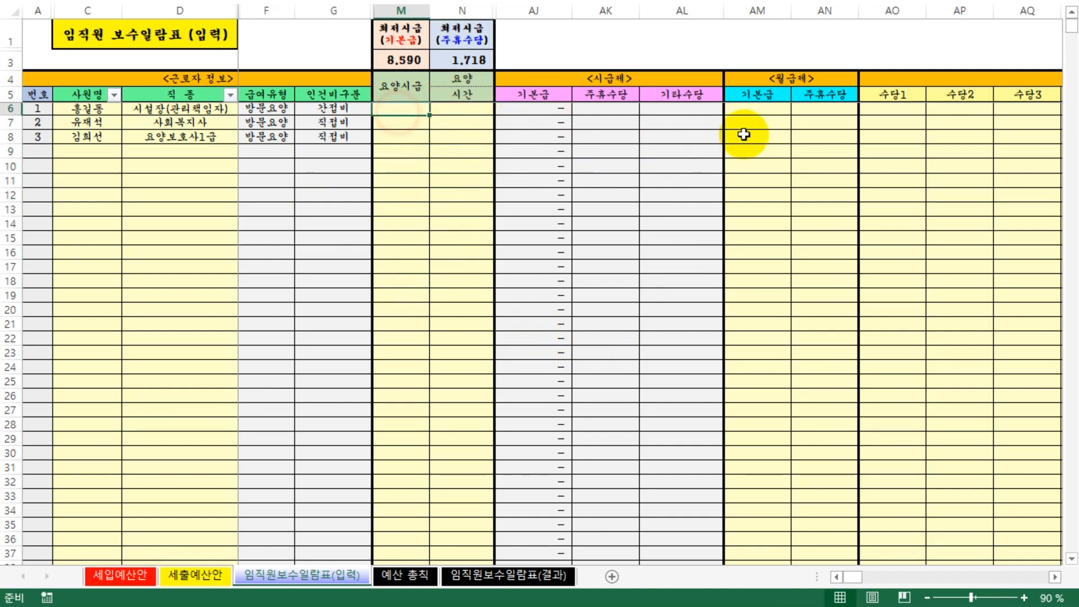
left_click(777, 125)
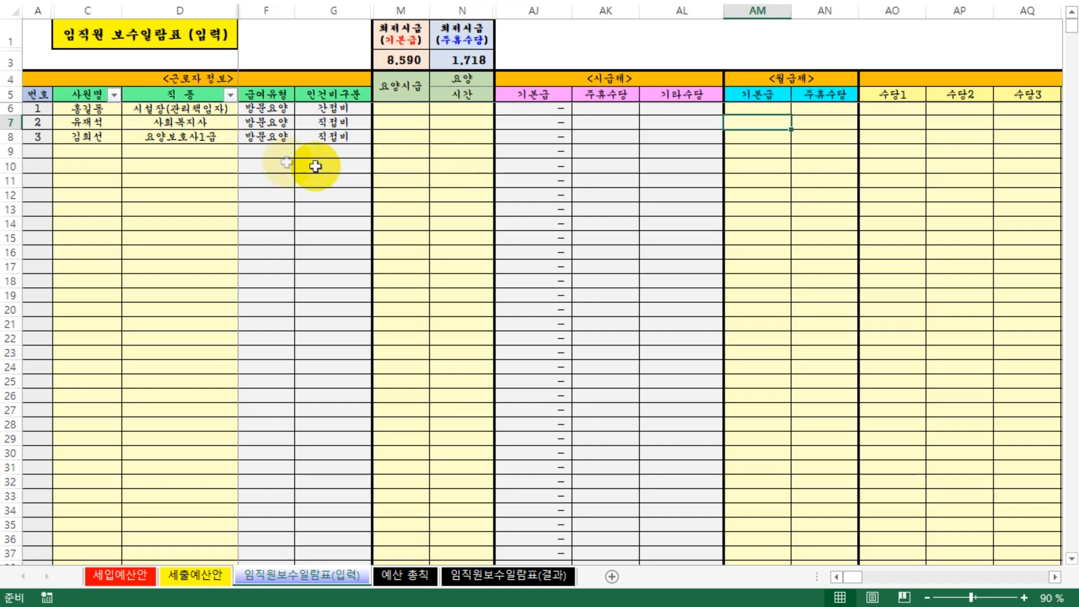
left_click_drag(84, 106, 180, 216)
left_click(180, 281)
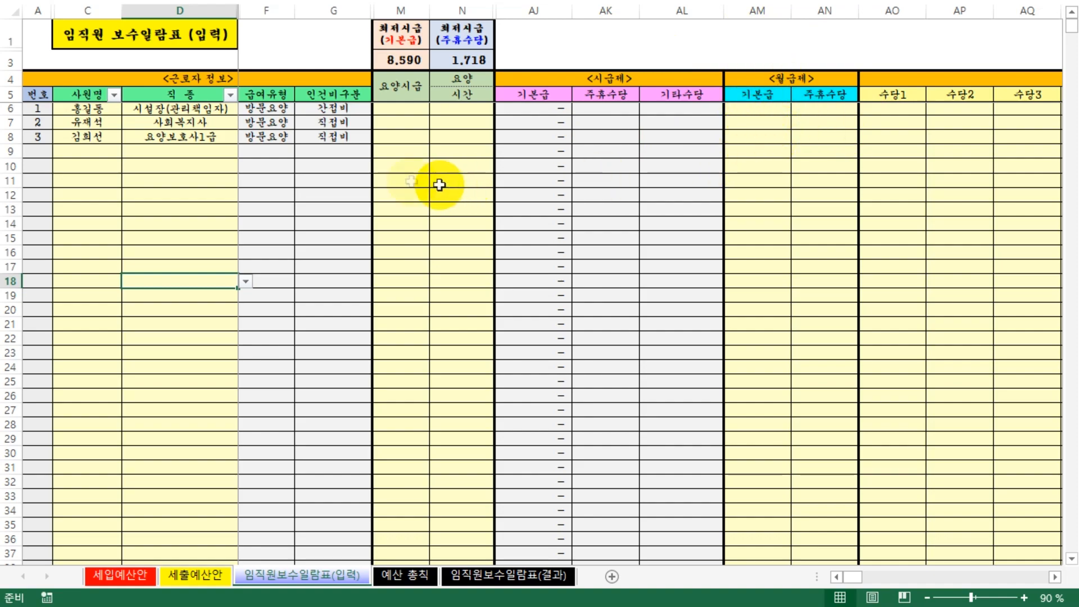
left_click(180, 122)
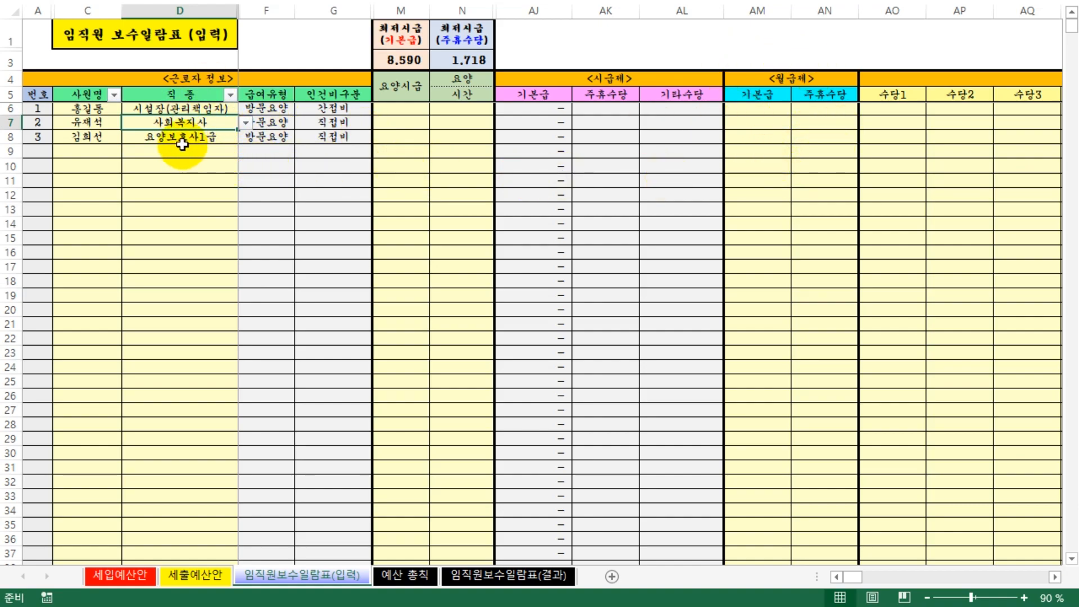
left_click_drag(182, 147, 186, 221)
left_click(640, 236)
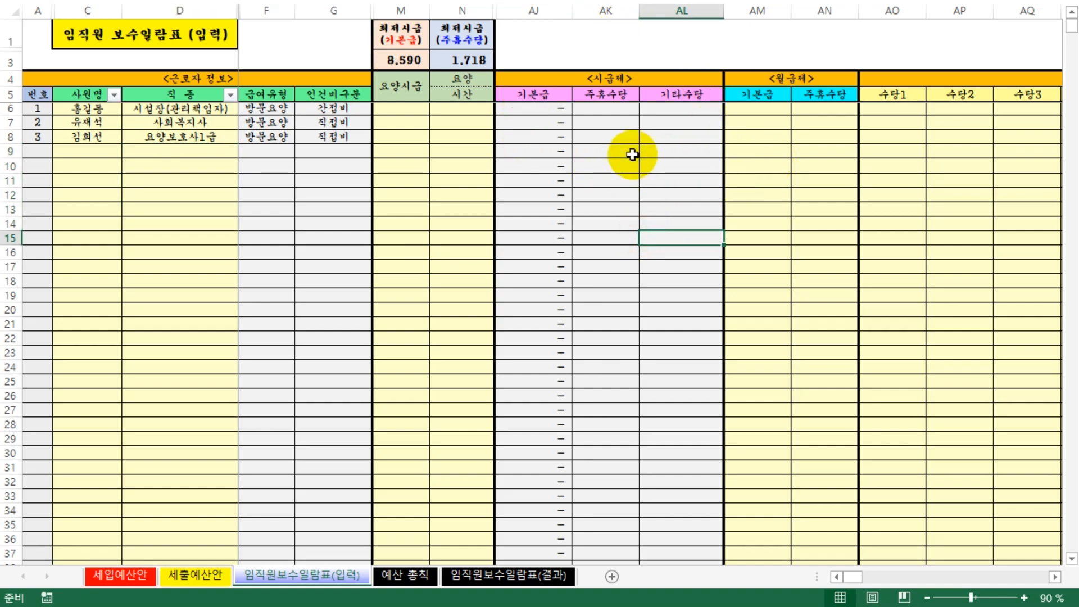
left_click(181, 109)
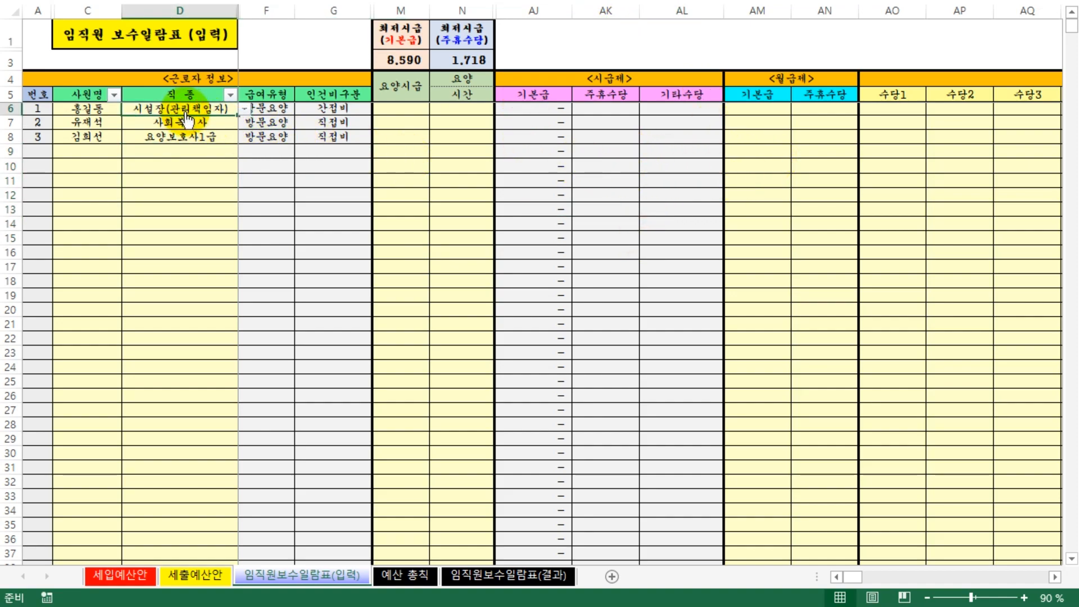
left_click(194, 124)
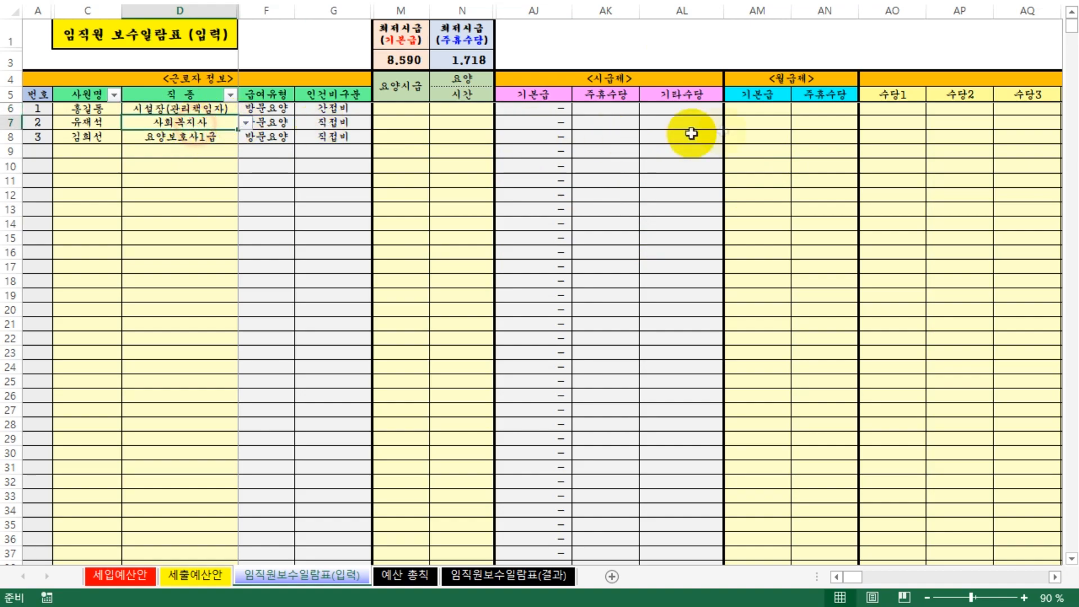
- Enter the 2020 monthly minimum wage, 1,795,310, as the first employee's 월급제 기본급 and check it against the 최저임금제도 table
left_click(762, 110)
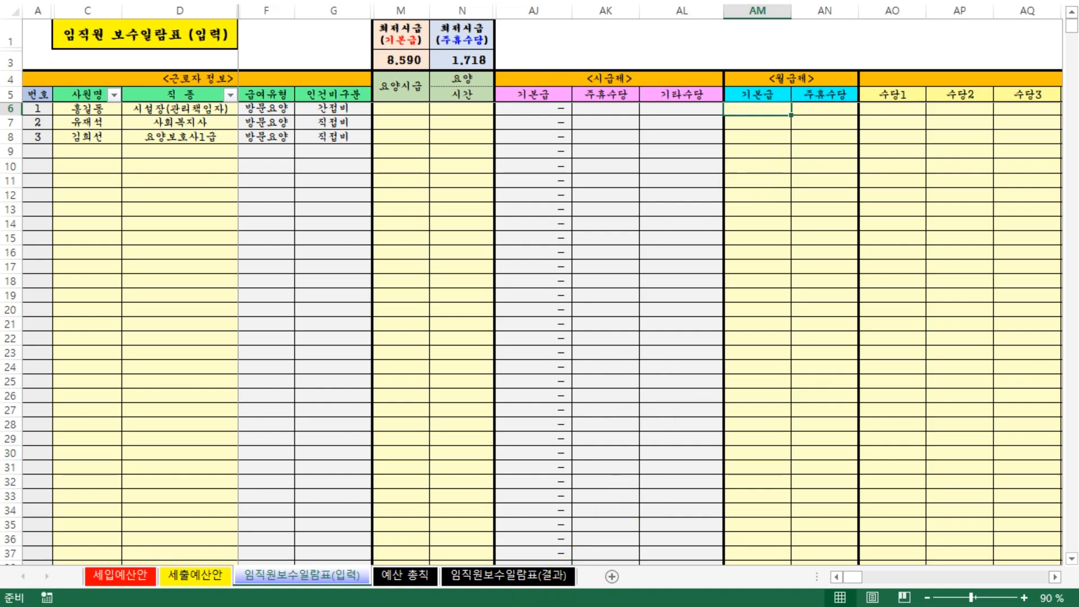
key("alt+Tab")
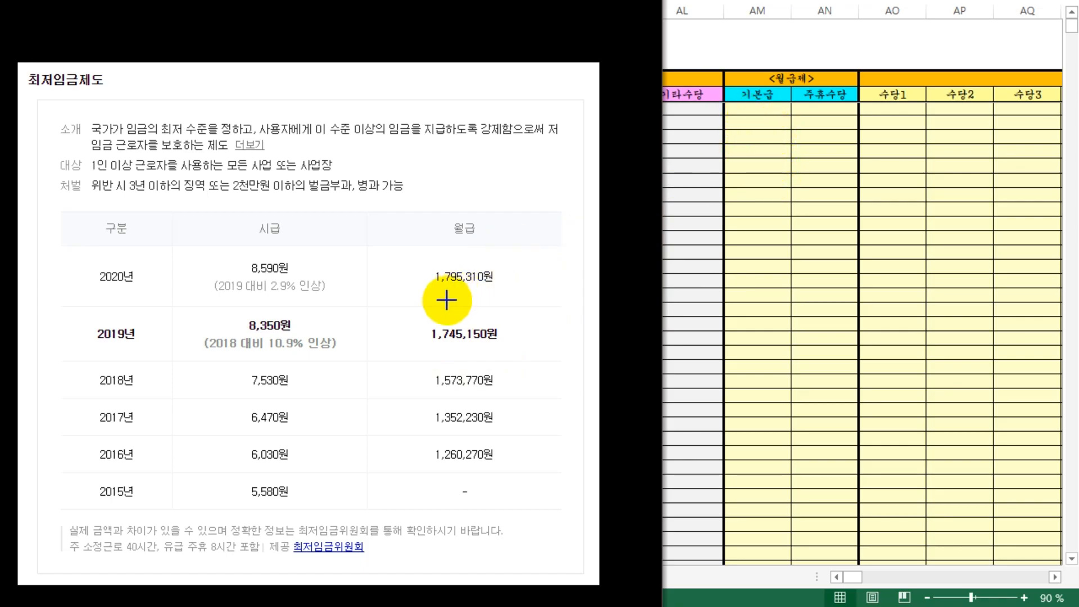
left_click(784, 181)
left_click(762, 118)
left_click(759, 99)
left_click(758, 109)
type("1,7")
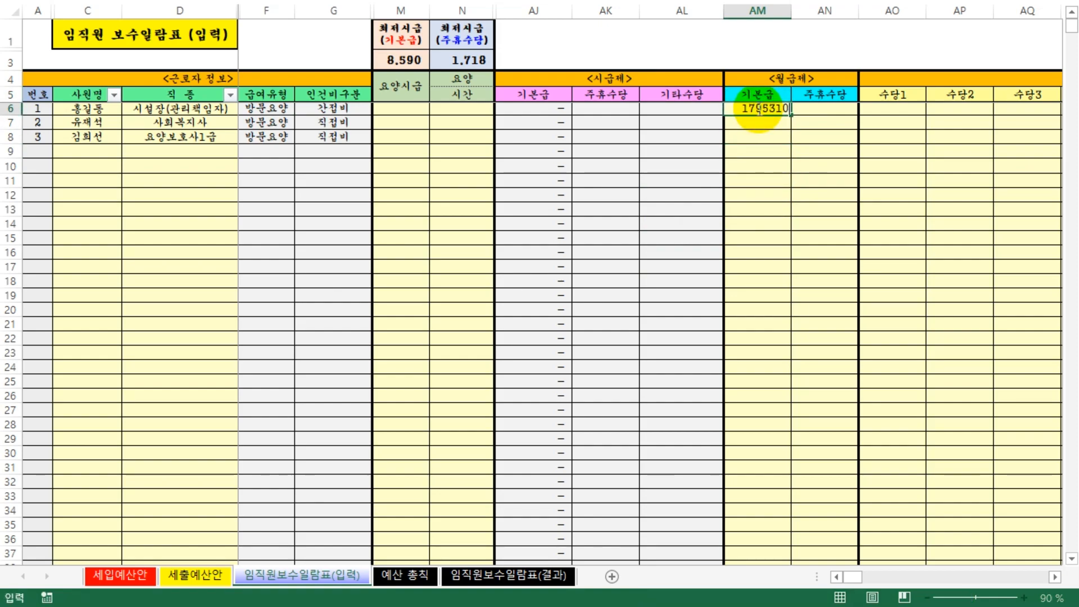
type("95,310")
key("Return")
key("alt+Tab")
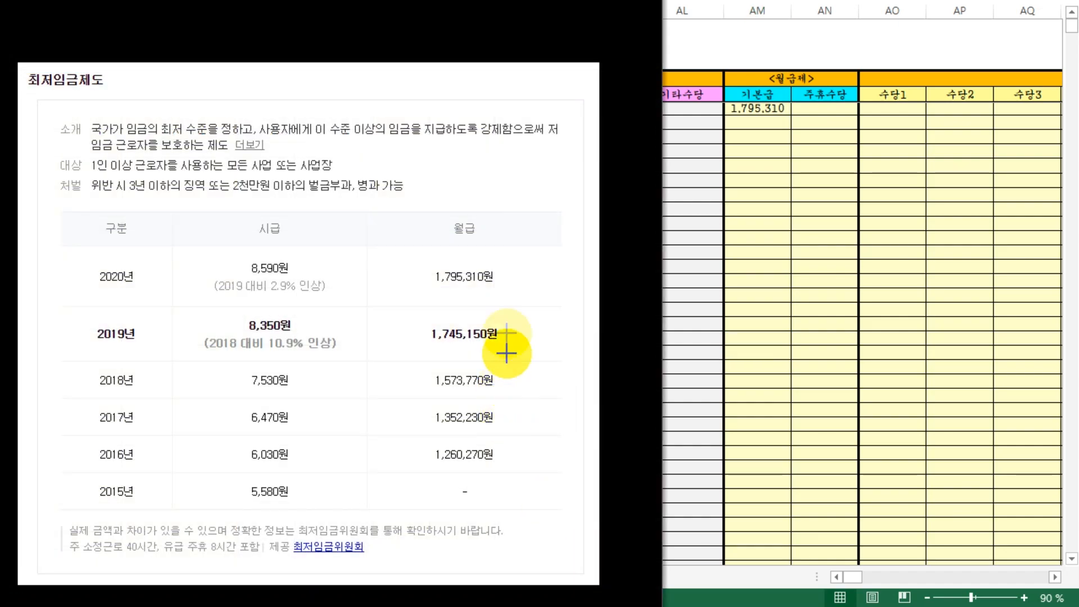
left_click(898, 179)
left_click(762, 109)
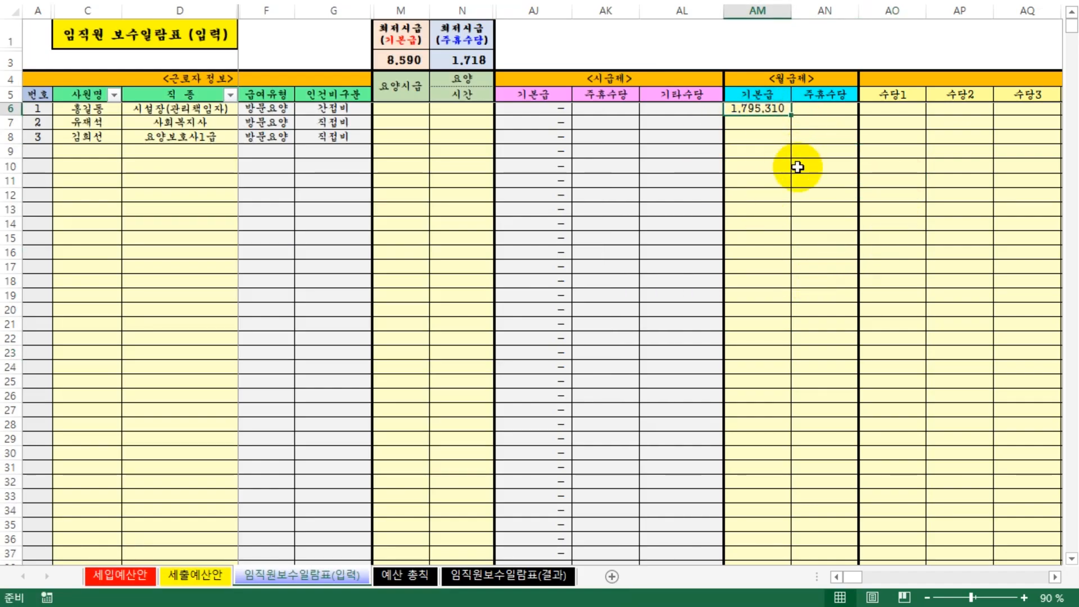
left_click(812, 109)
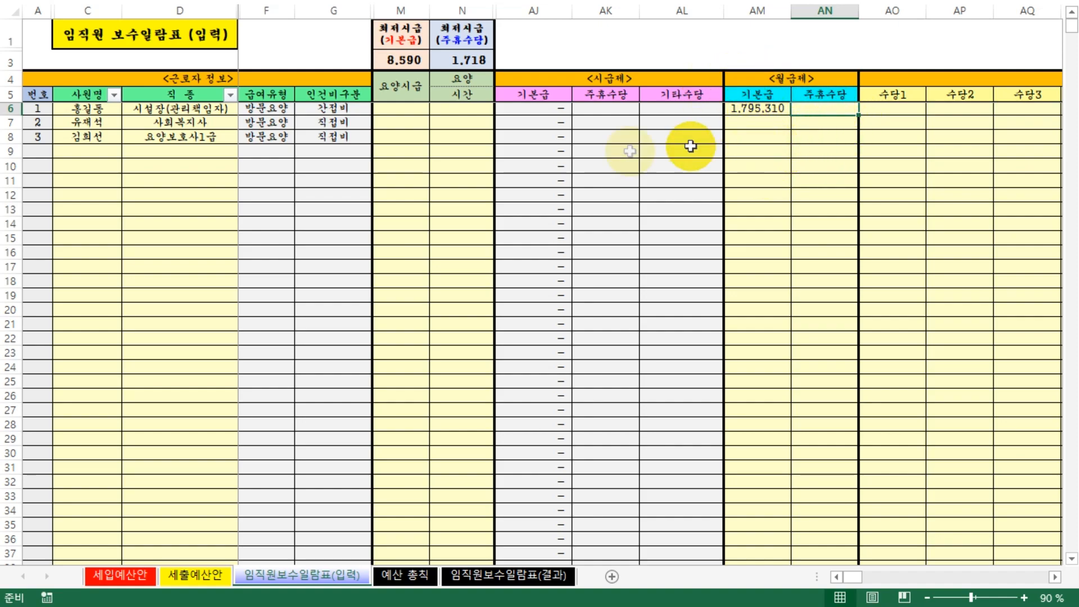
- Enter 1,795,310 as the 월급제 기본급 of the 사회복지사 in row 7
left_click(138, 120)
left_click(799, 150)
left_click(766, 121)
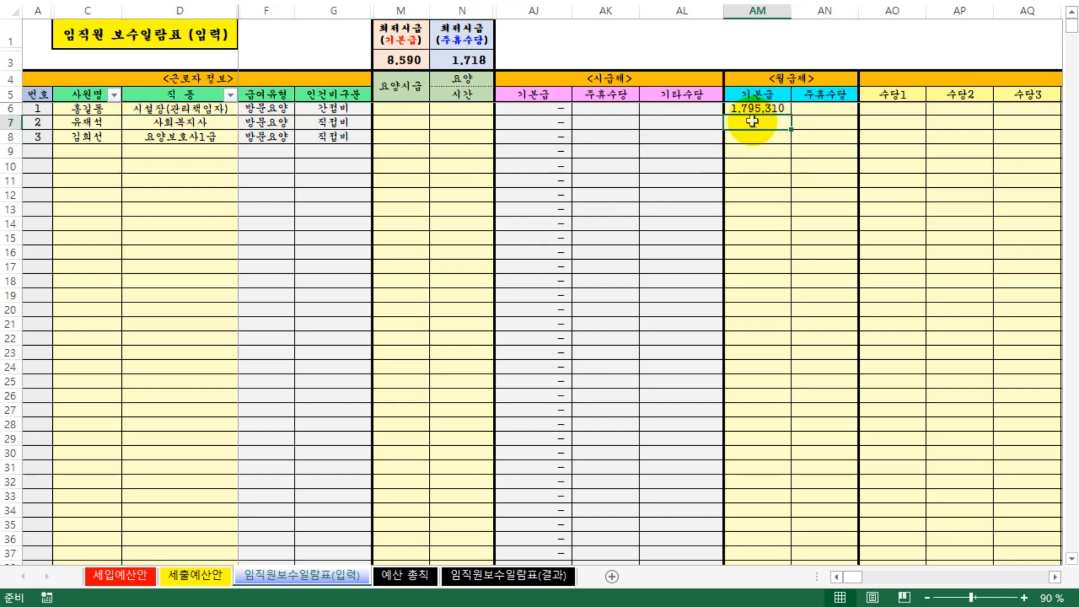
type("1795310")
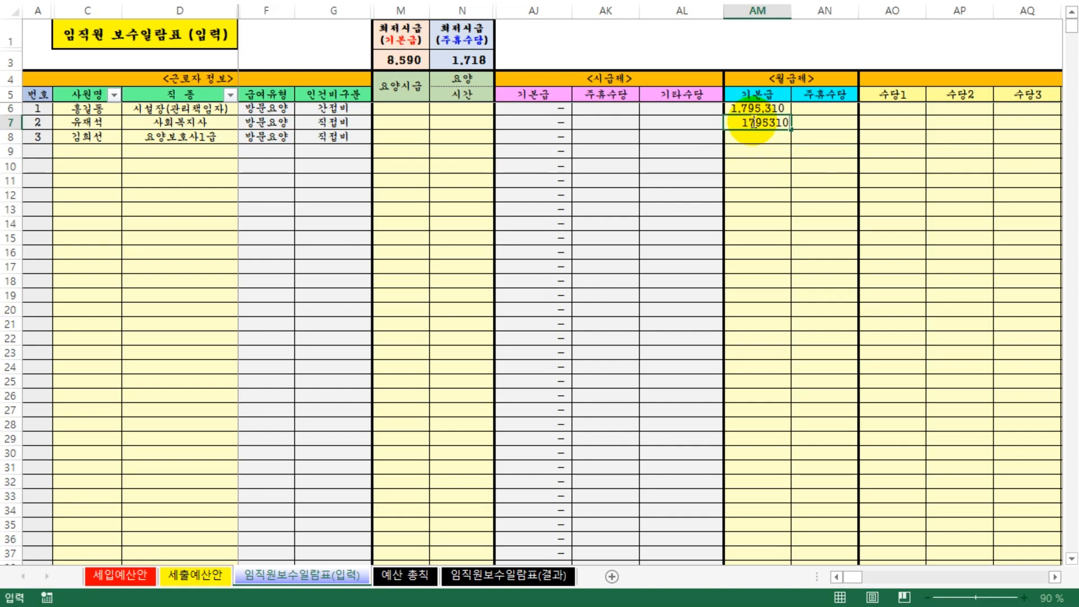
left_click(863, 266)
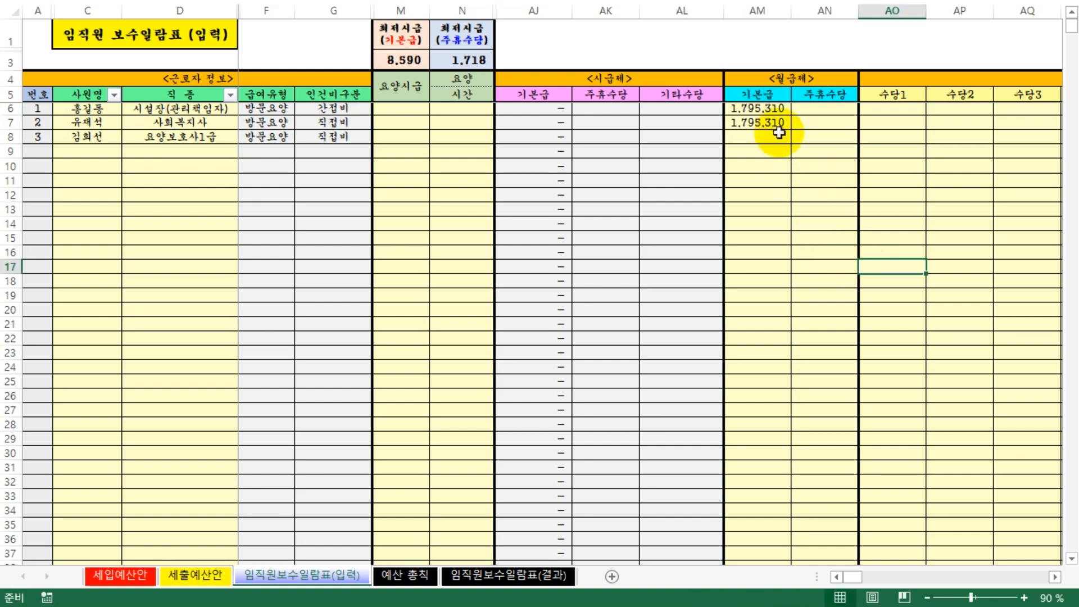
- Set the 월급제 기본급 of the 시설장(관리책임자) in row 6 to 2,000,000
left_click(760, 110)
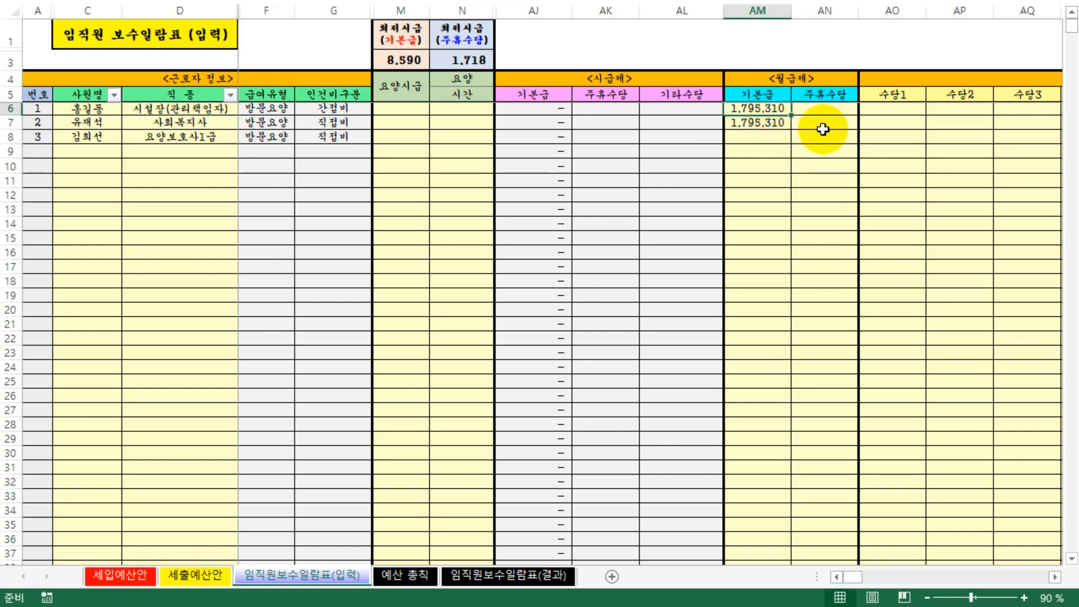
type("2")
key("Return")
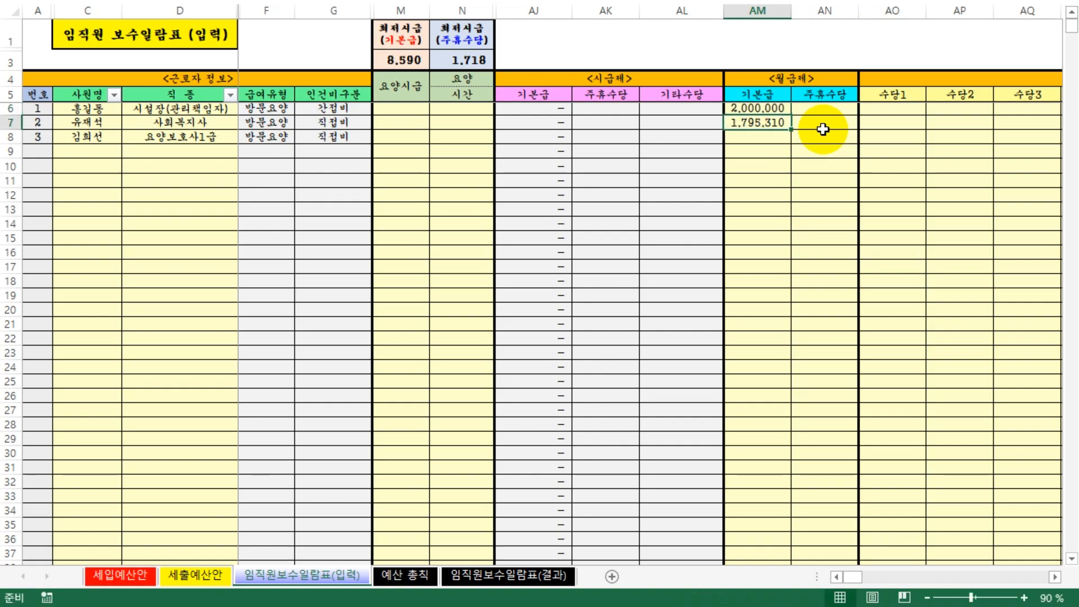
left_click(843, 210)
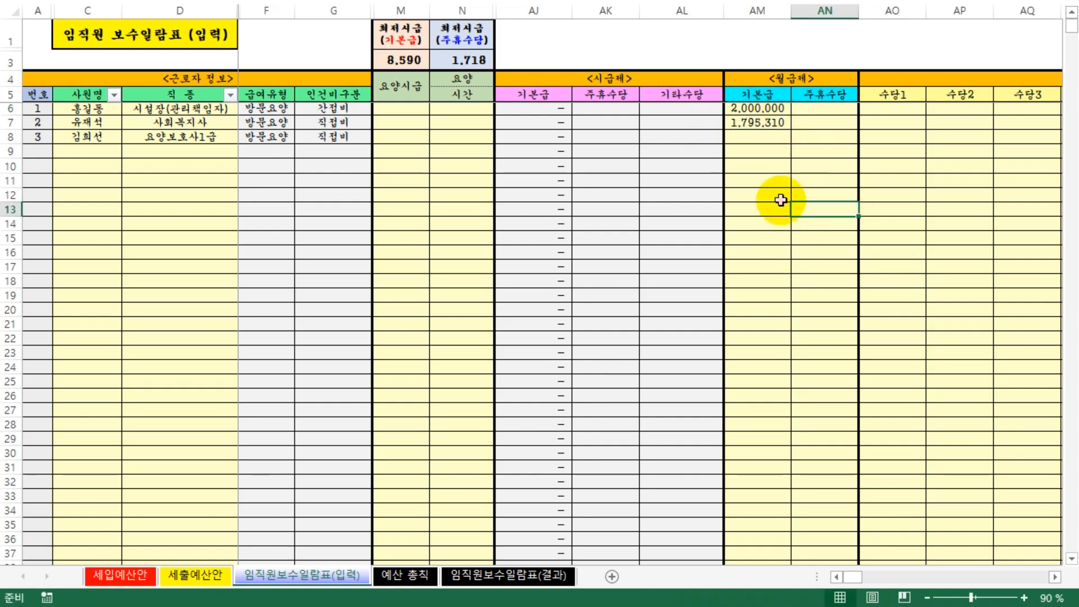
left_click(750, 124)
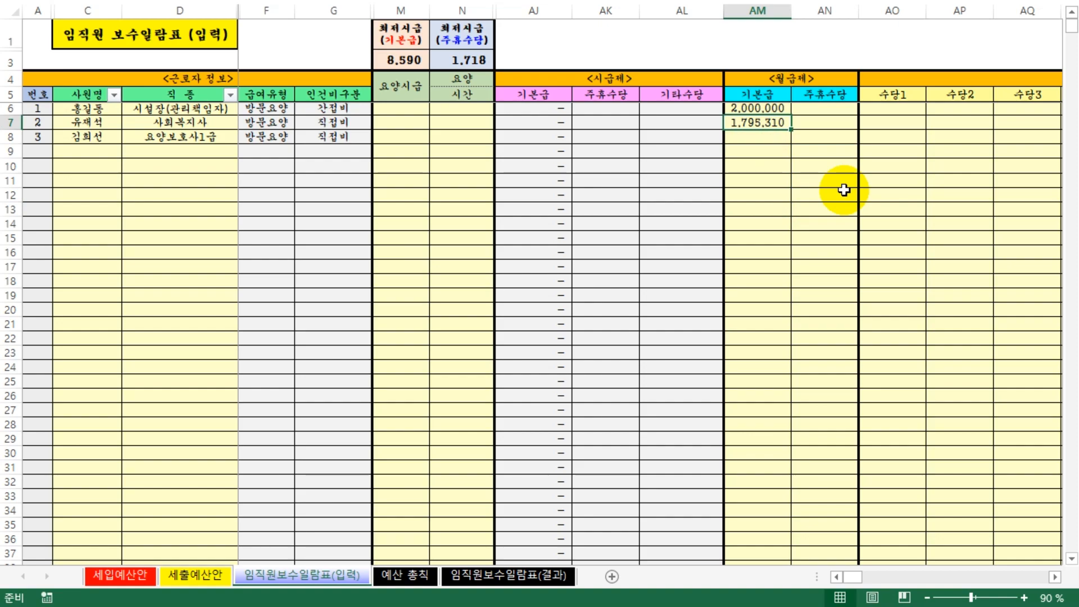
type("18")
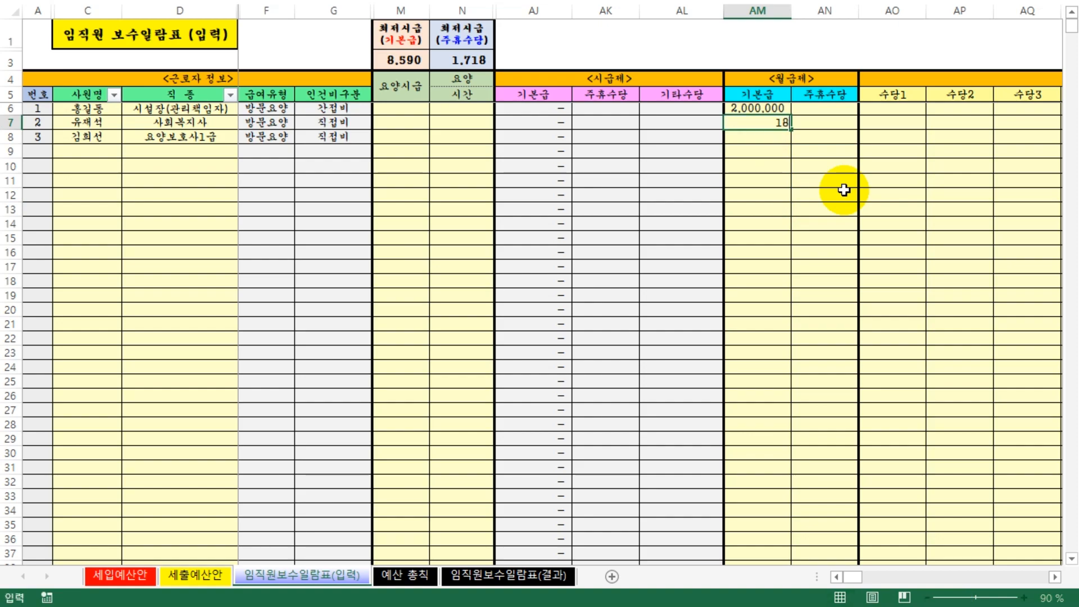
type(",000,000")
key("Return")
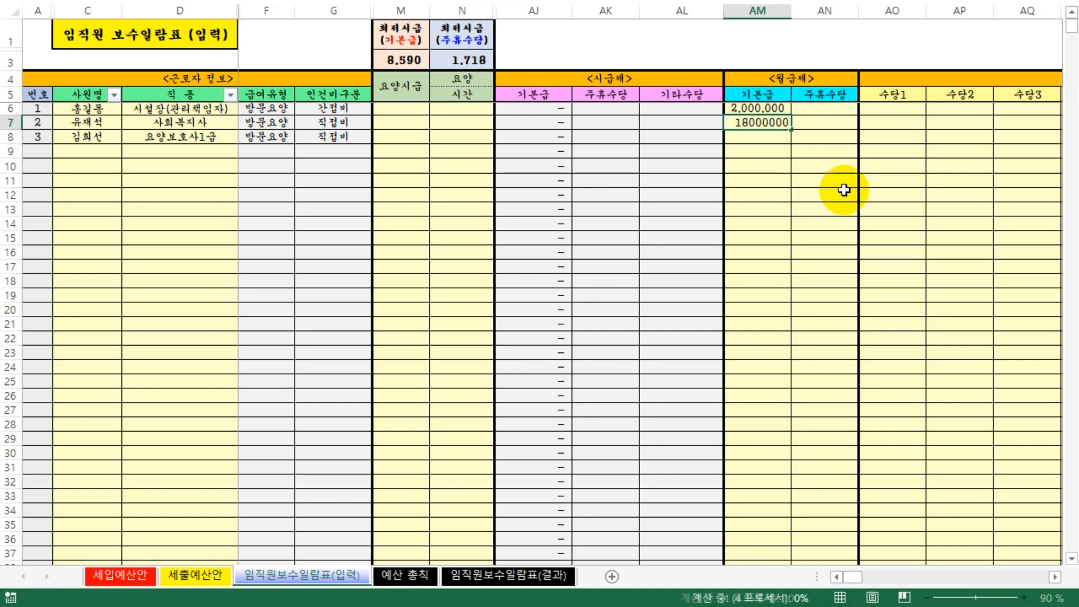
- Set the 사회복지사's 월급제 기본급 in row 7 to 1,800,000 and compare both base pays with the 2020 monthly minimum wage
left_click(765, 118)
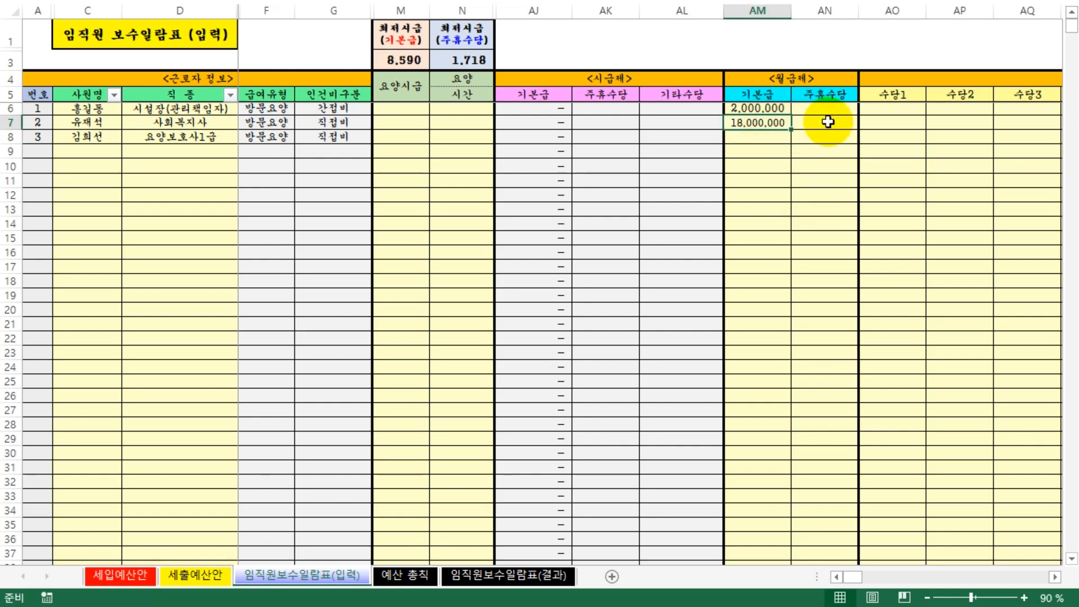
key("BackSpace")
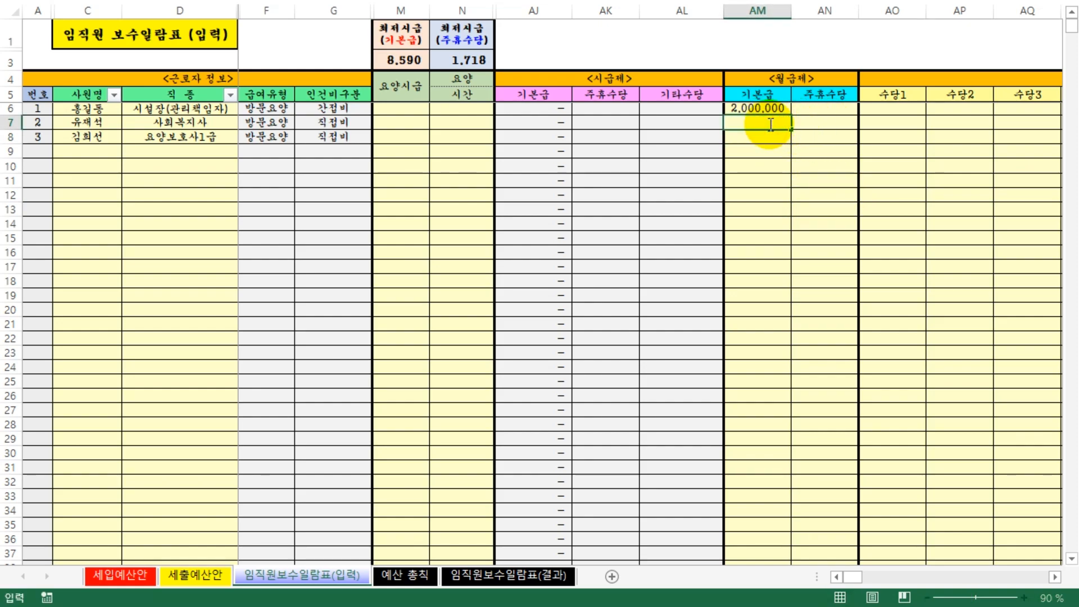
key("Return")
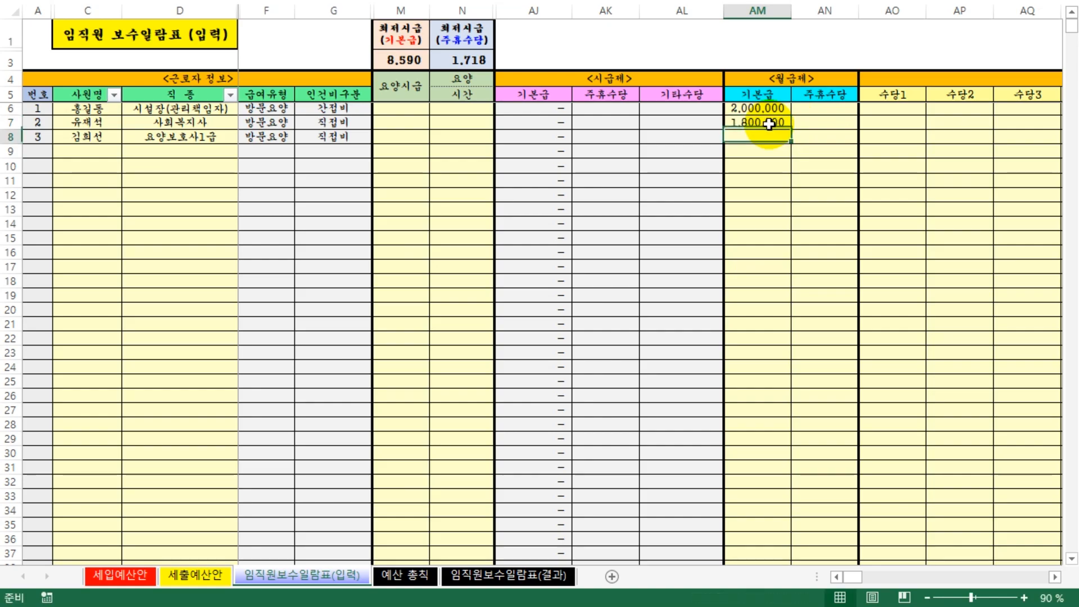
left_click(733, 354)
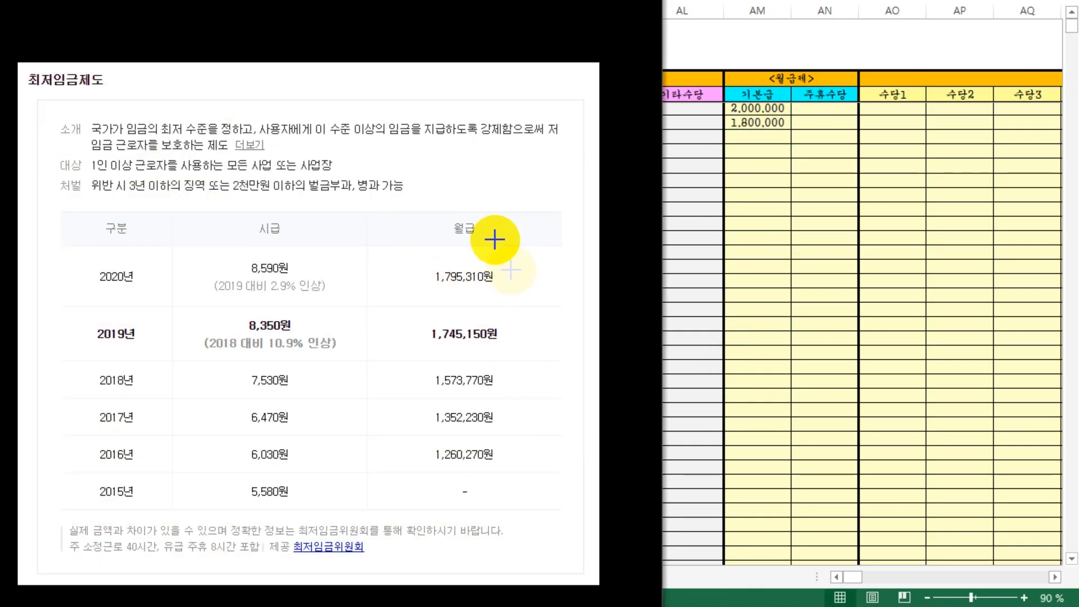
left_click(786, 281)
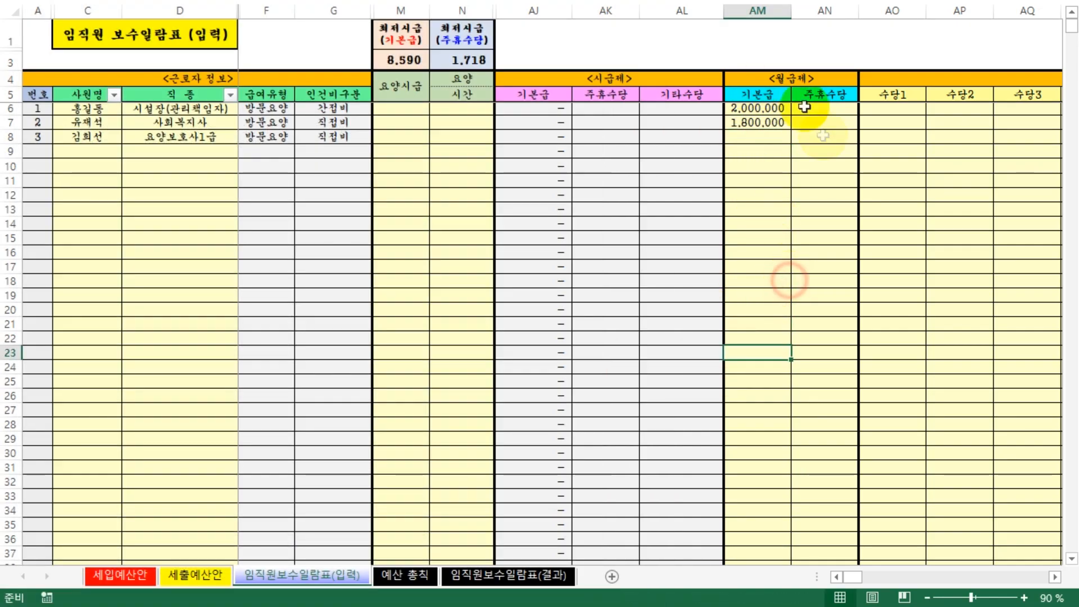
left_click(754, 180)
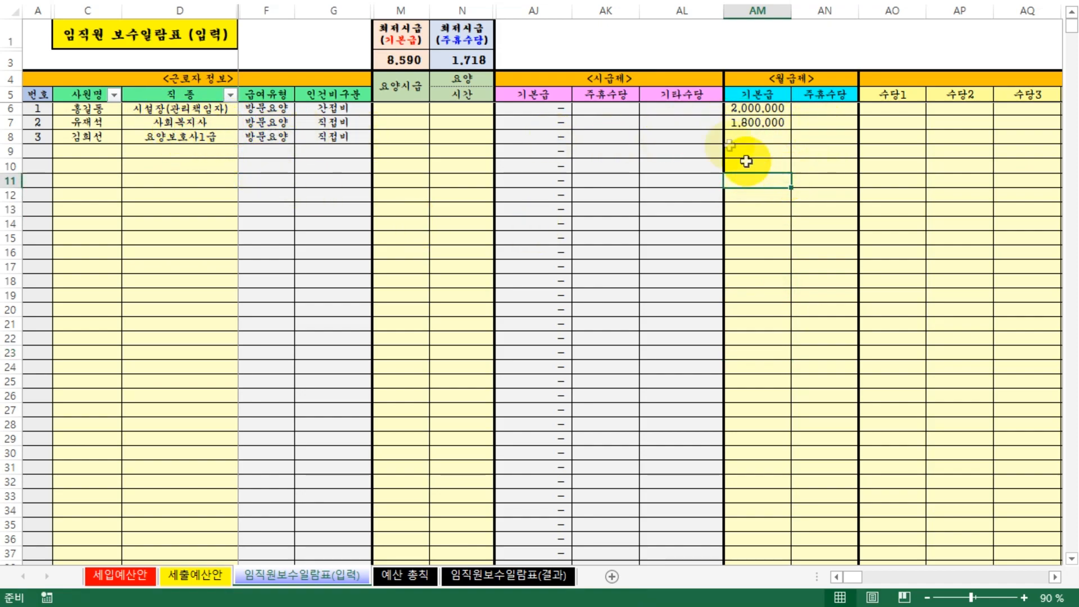
left_click(756, 110)
left_click(754, 123)
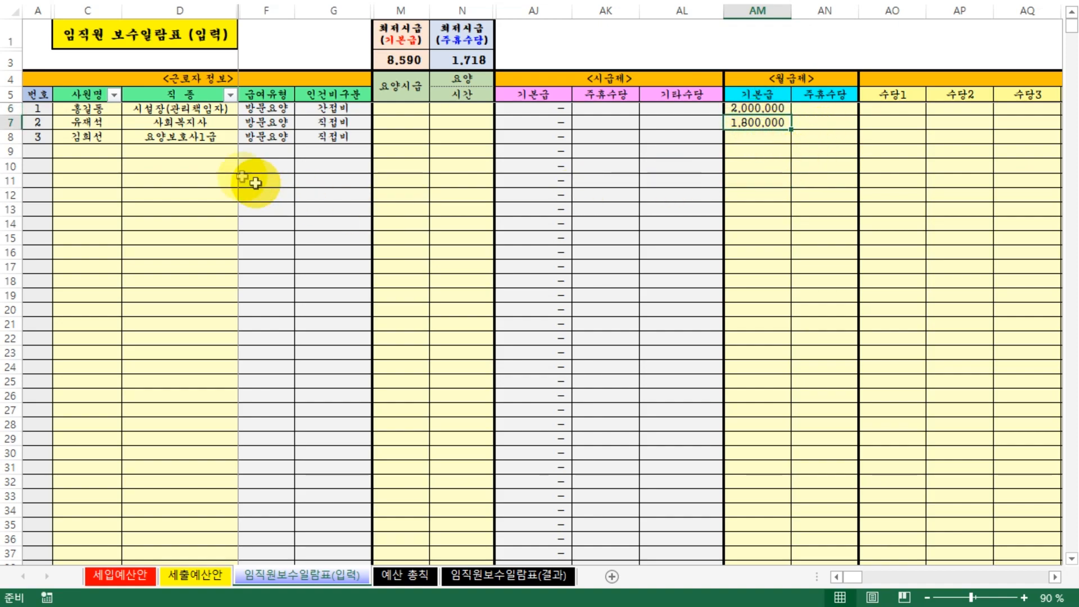
- Add the fourth employee's name in row 9 and set the 직종 to 요양보호사1급
left_click(179, 138)
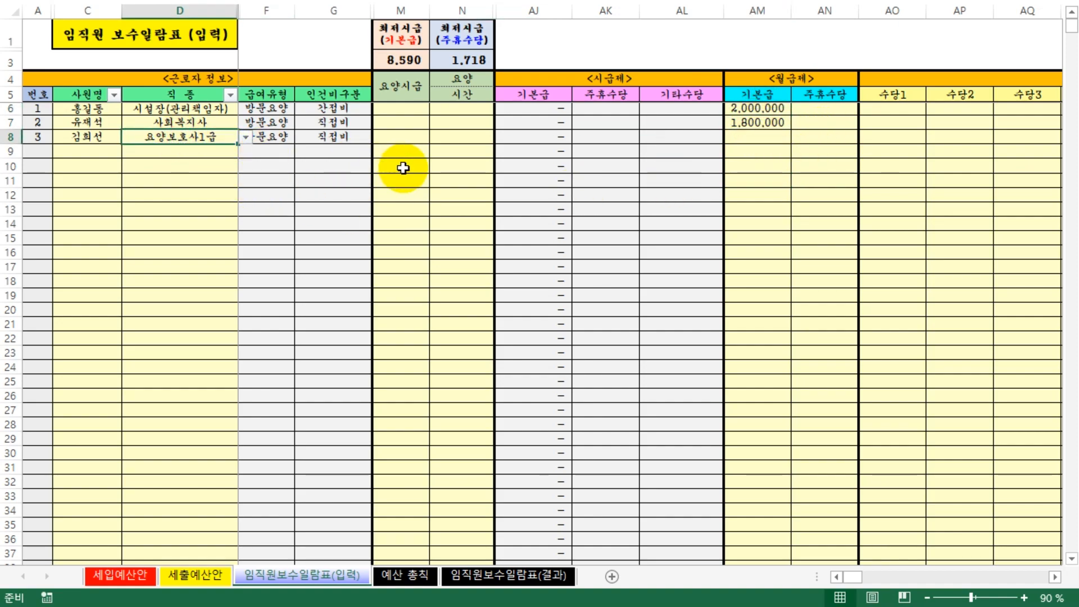
left_click(88, 150)
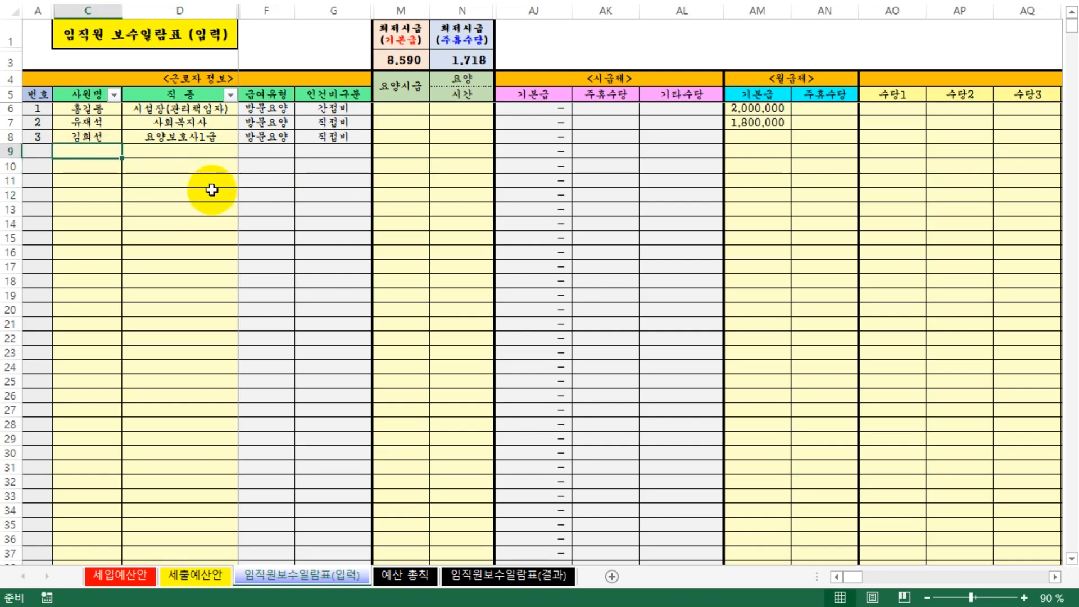
type("전칠")
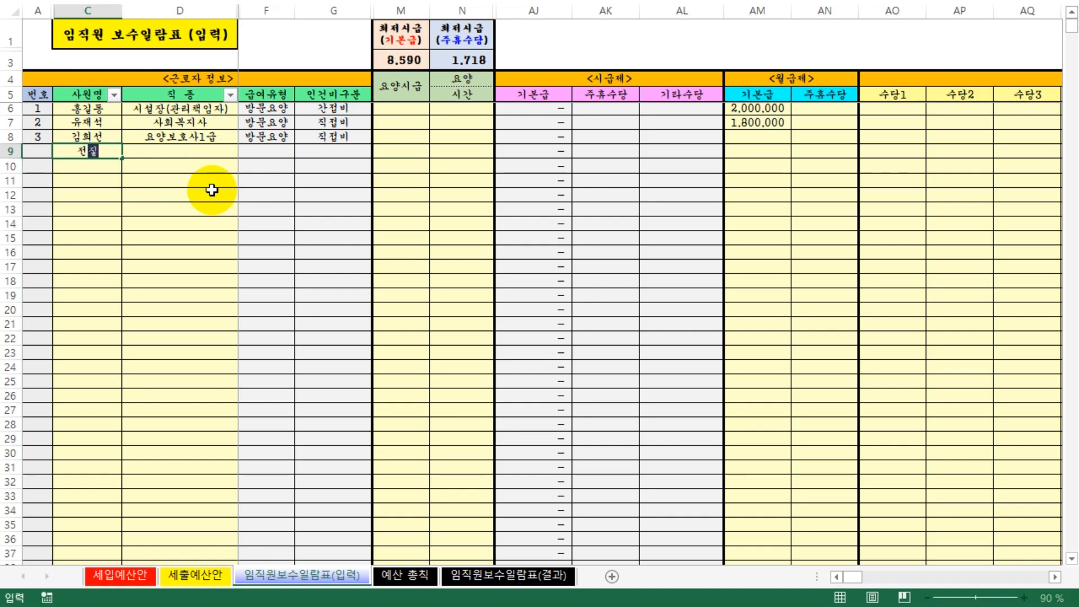
type("현")
left_click(185, 151)
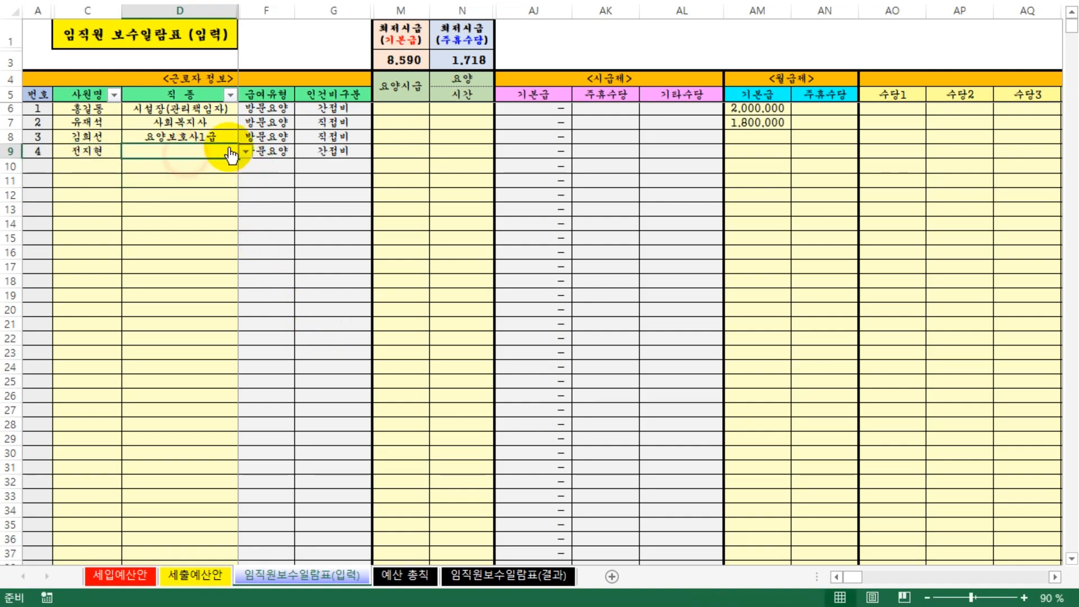
left_click(246, 151)
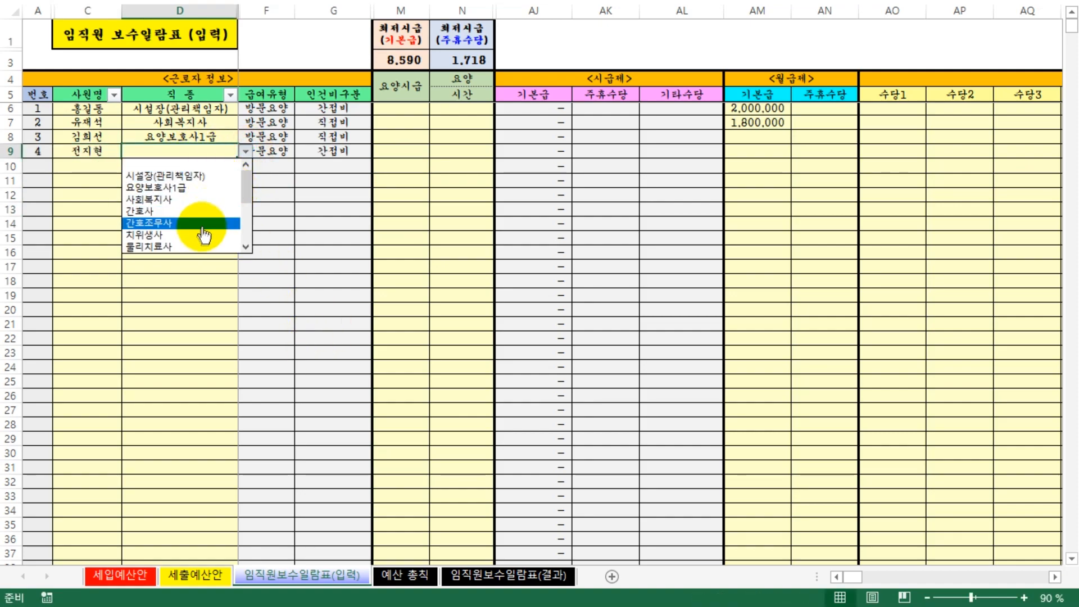
left_click(185, 189)
- Compare the 2020 hourly wage in the 최저임금제도 table with the sheet's 최저시급 기본급 and 주휴수당 values
left_click_drag(458, 253, 457, 241)
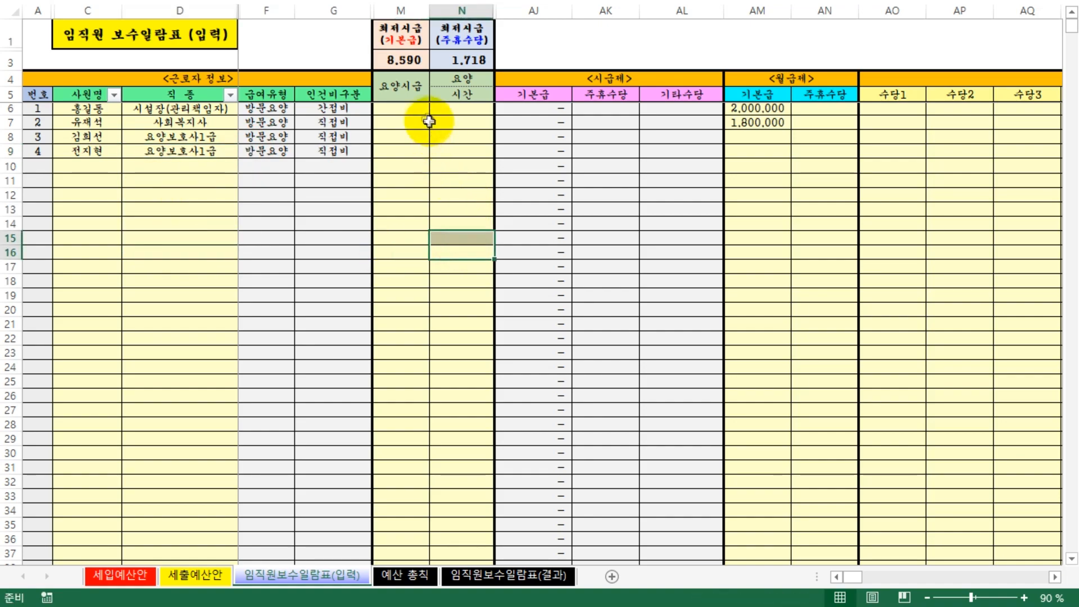
left_click(393, 137)
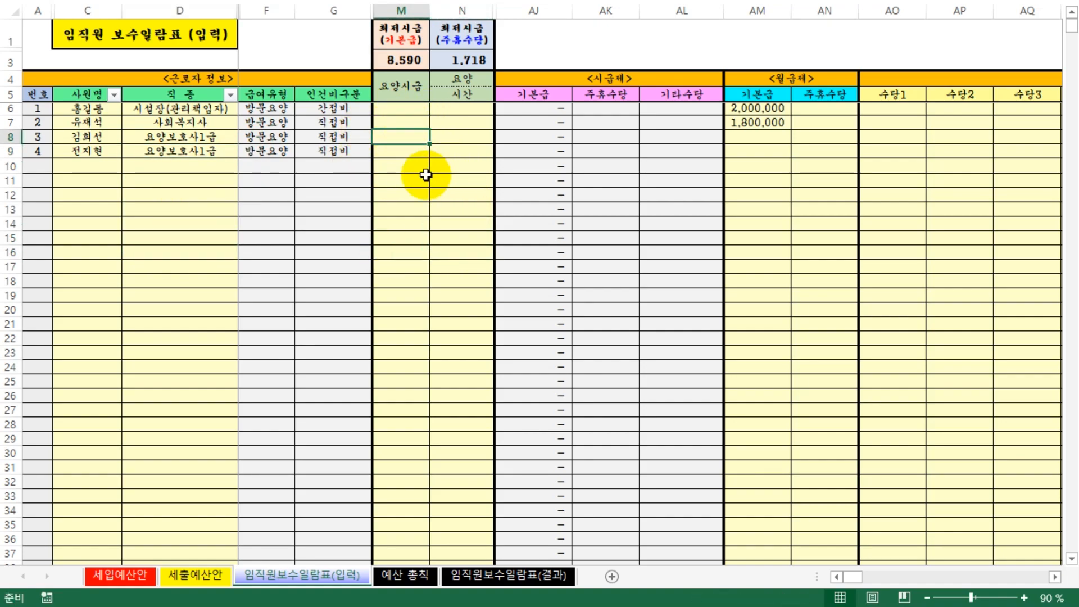
left_click(730, 606)
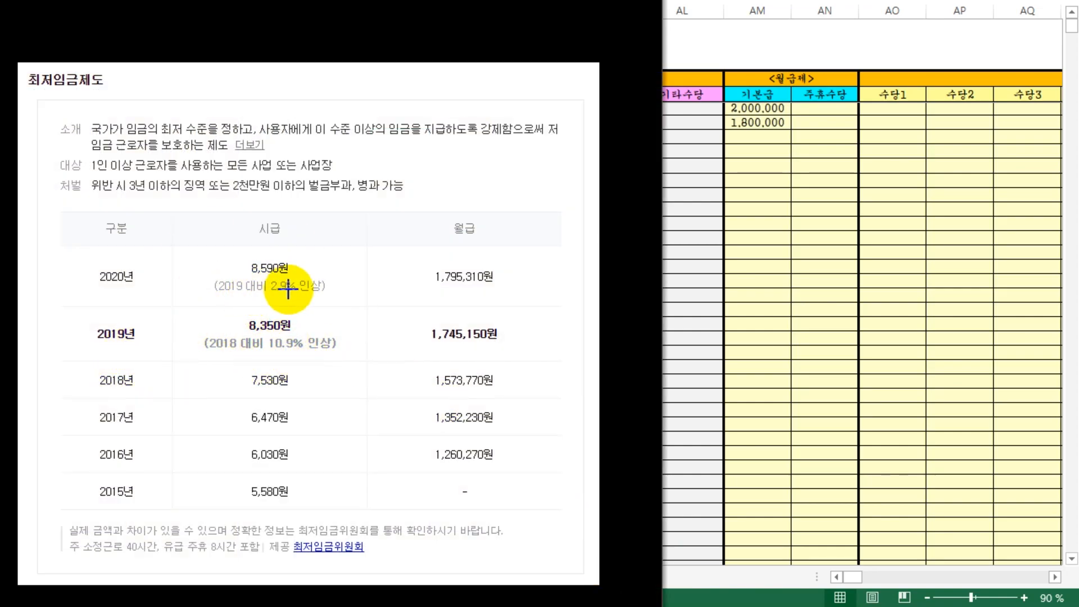
left_click(844, 268)
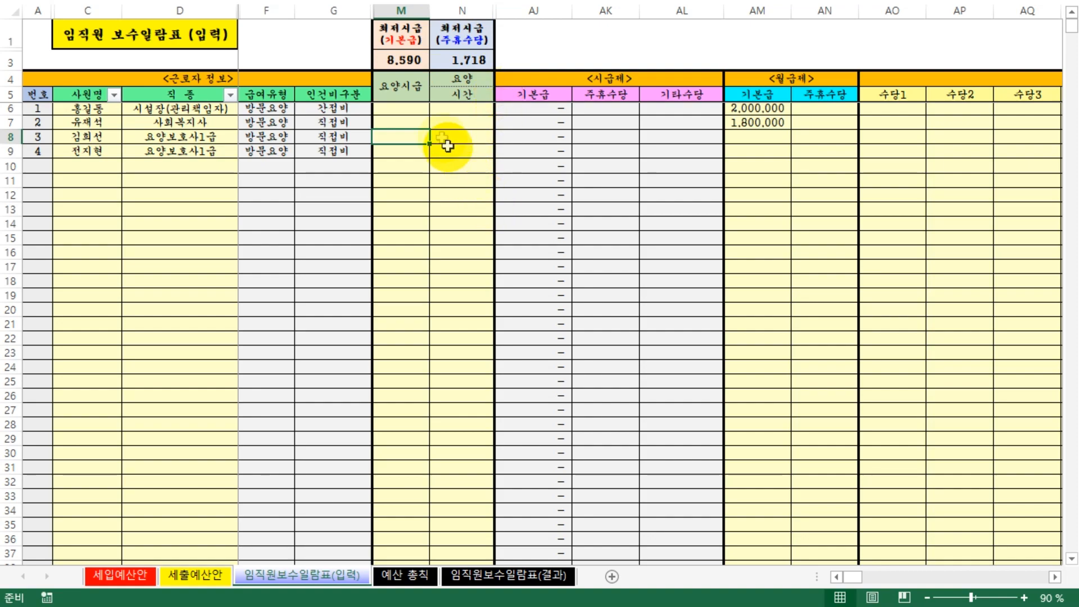
left_click_drag(404, 59, 458, 57)
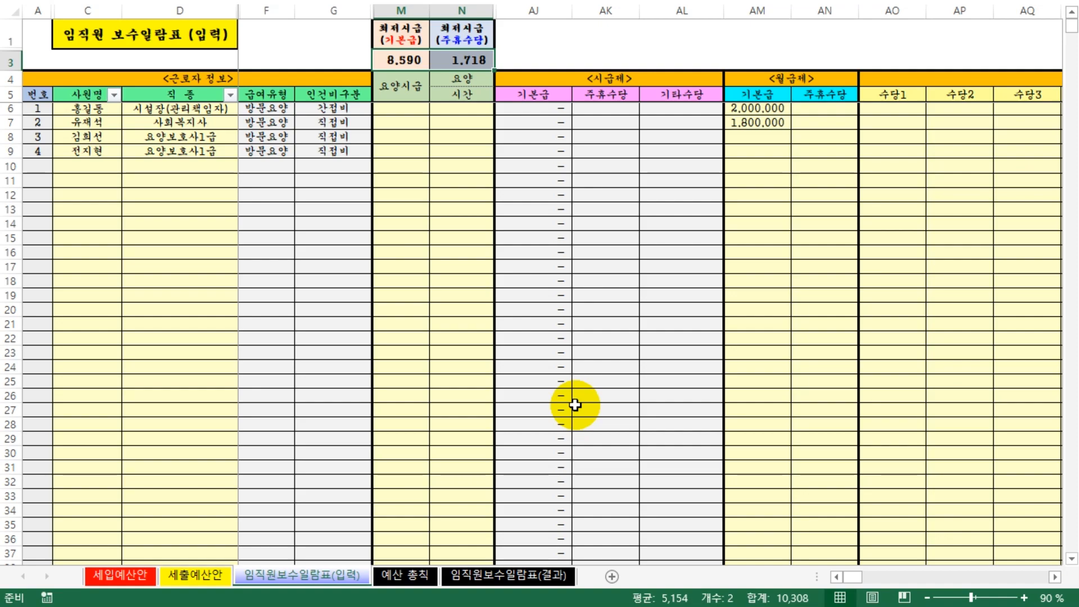
left_click(403, 122)
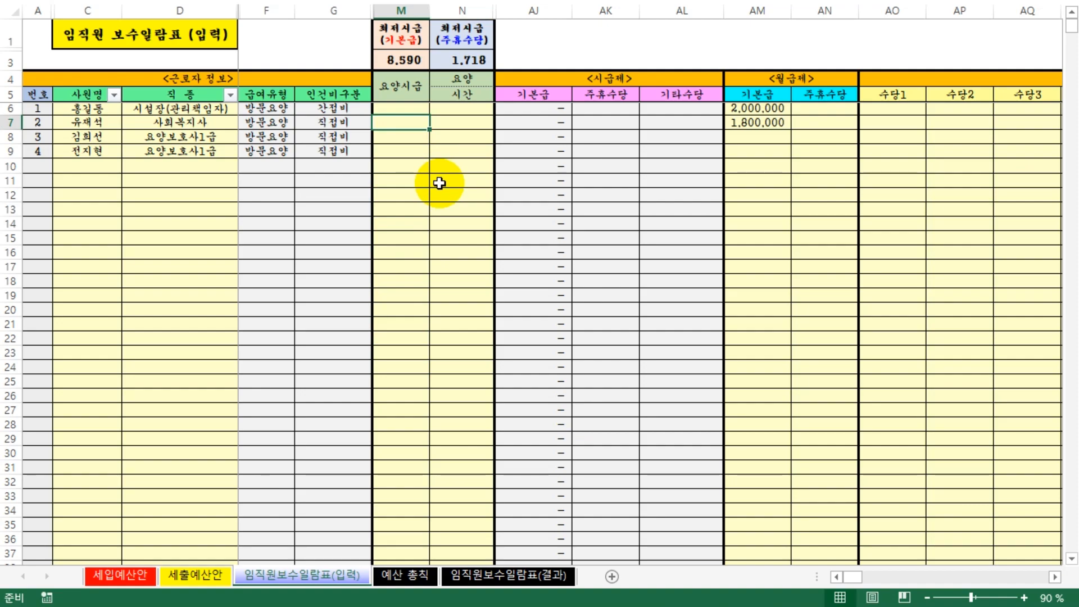
left_click(401, 66)
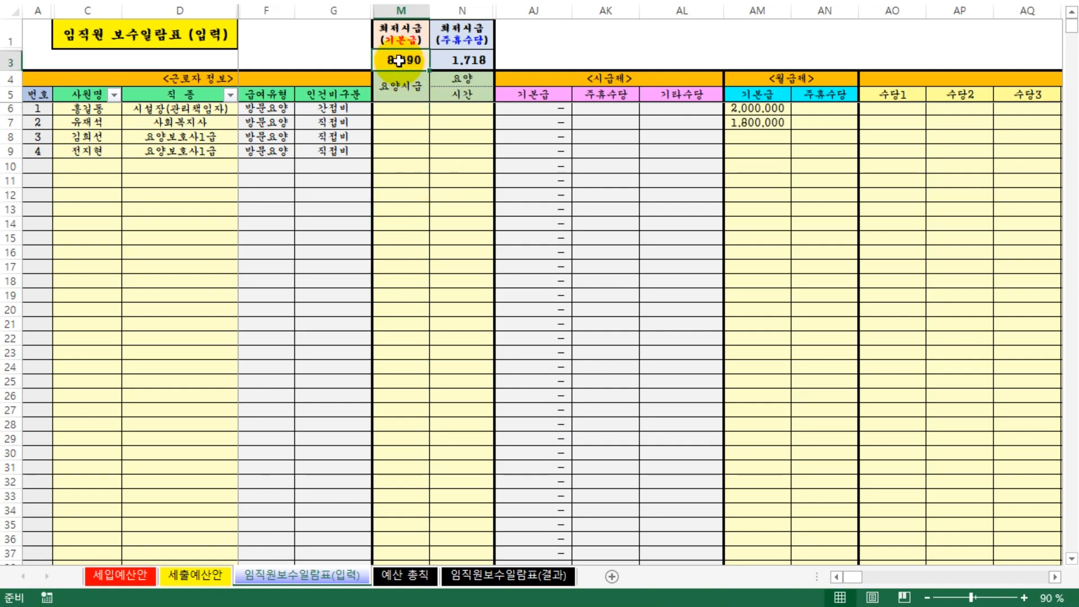
left_click_drag(399, 60, 462, 61)
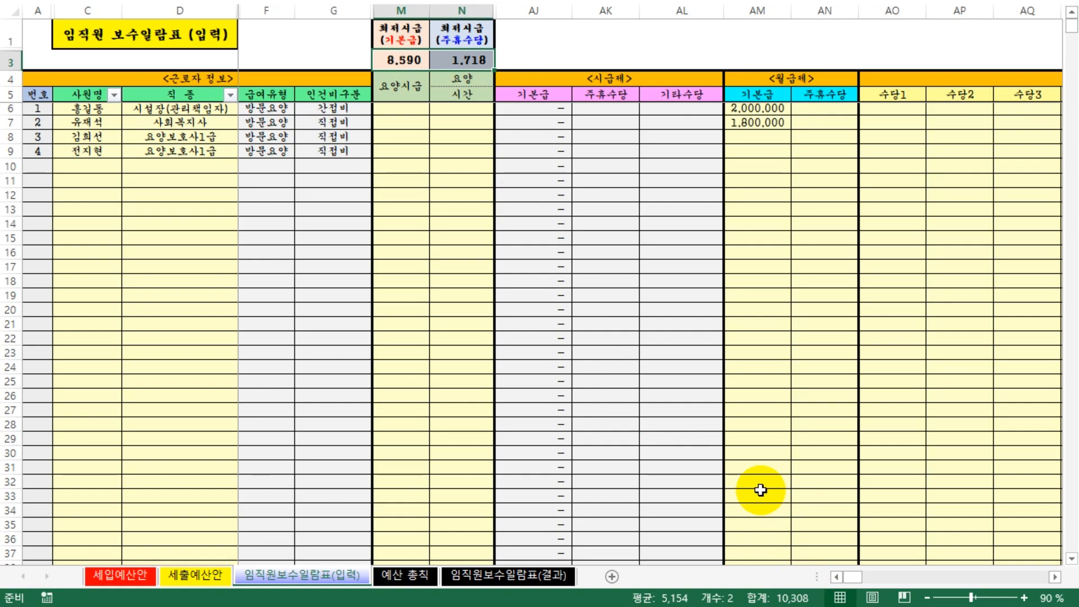
- Enter 10,800 as the 요양시급 for both 요양보호사1급 employees in rows 8 and 9
left_click(400, 139)
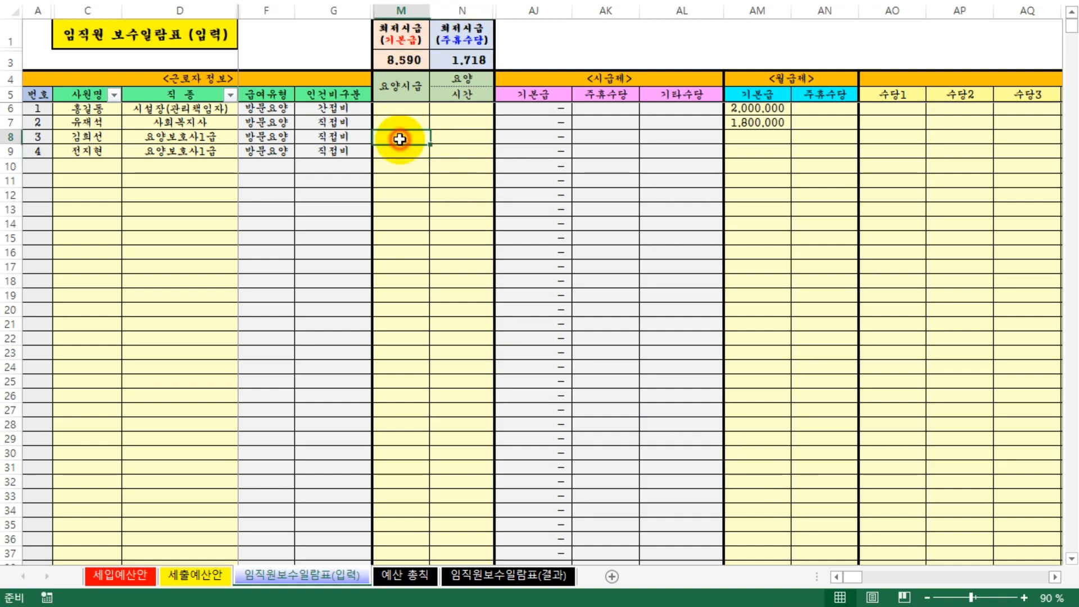
type("10,800")
key("Return")
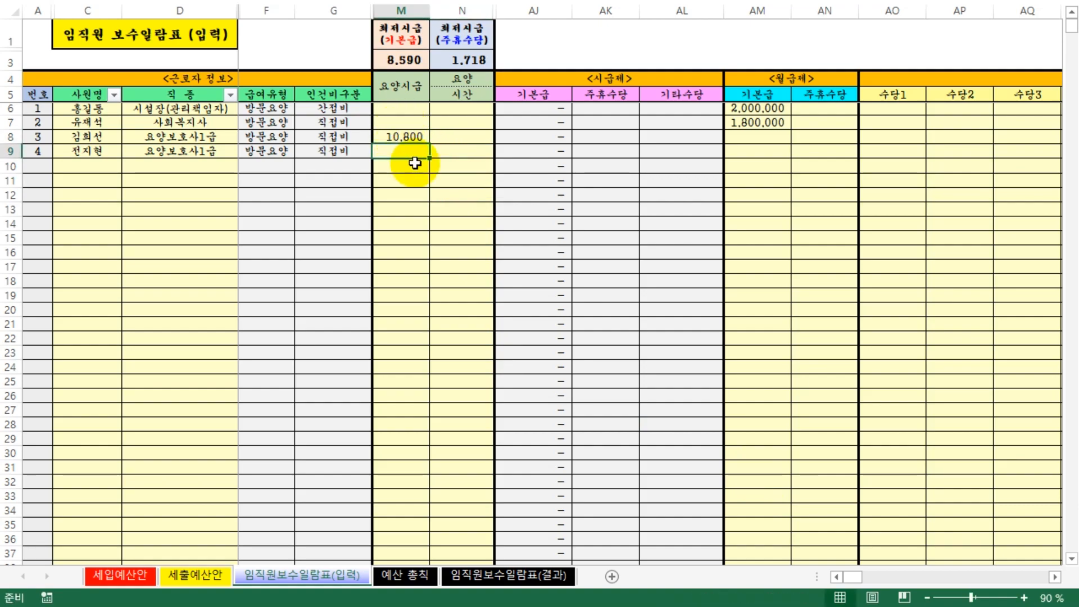
type("10800")
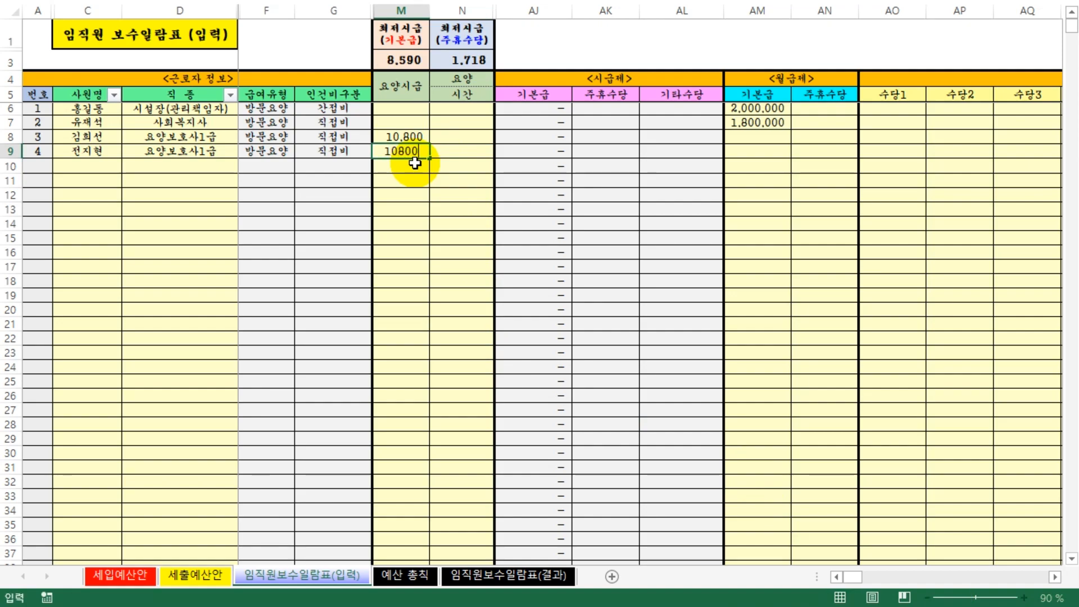
left_click(463, 138)
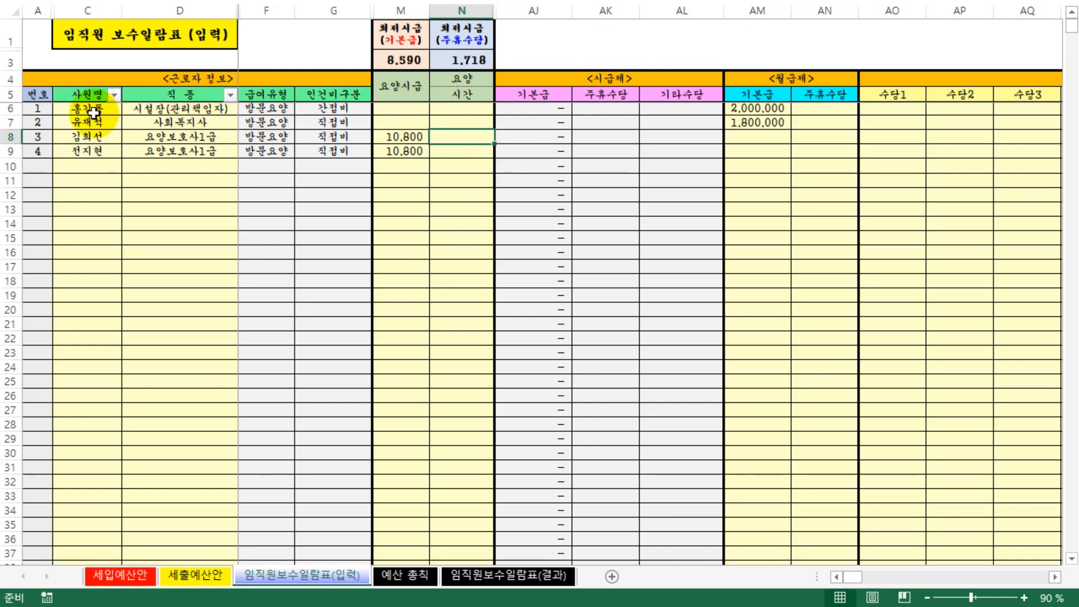
- Enter the 요양시간 of the two 요양보호사1급 employees: 60 in row 8 and 40 in row 9
left_click(83, 137)
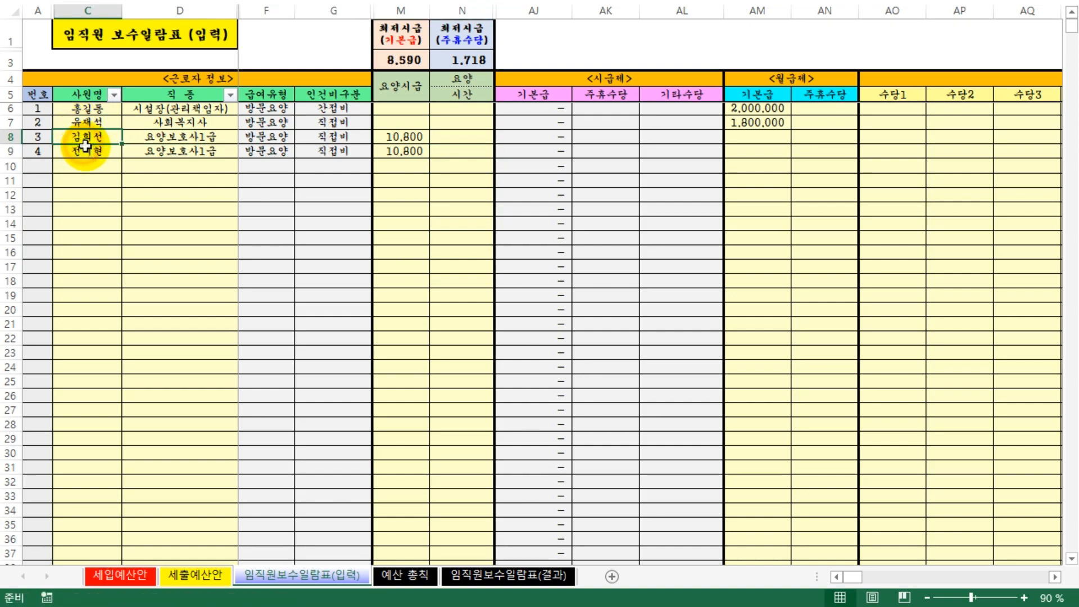
left_click(85, 150)
left_click(443, 136)
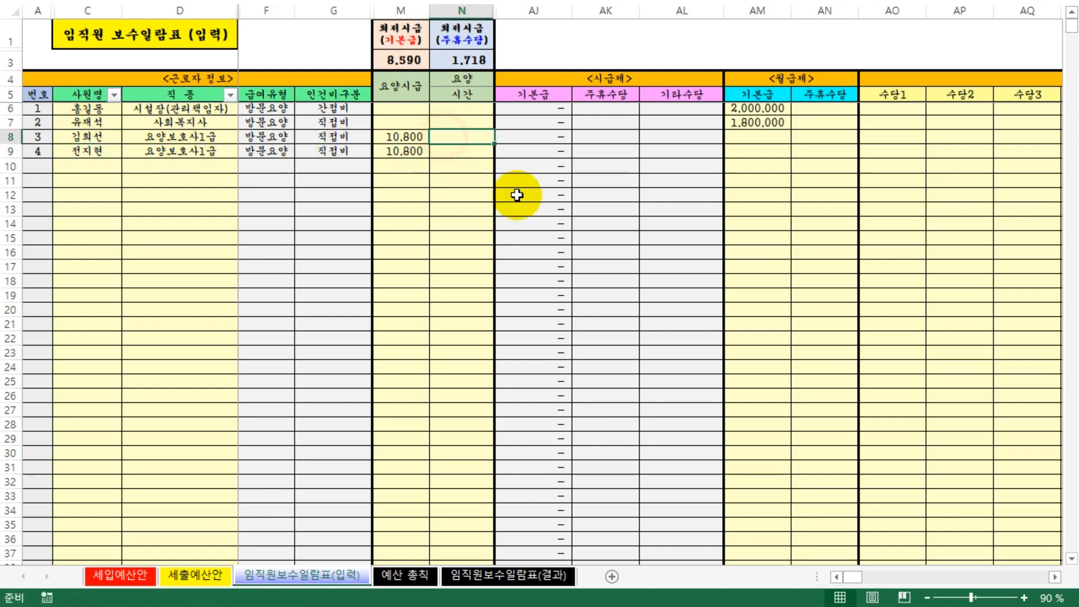
type("60")
key("Return")
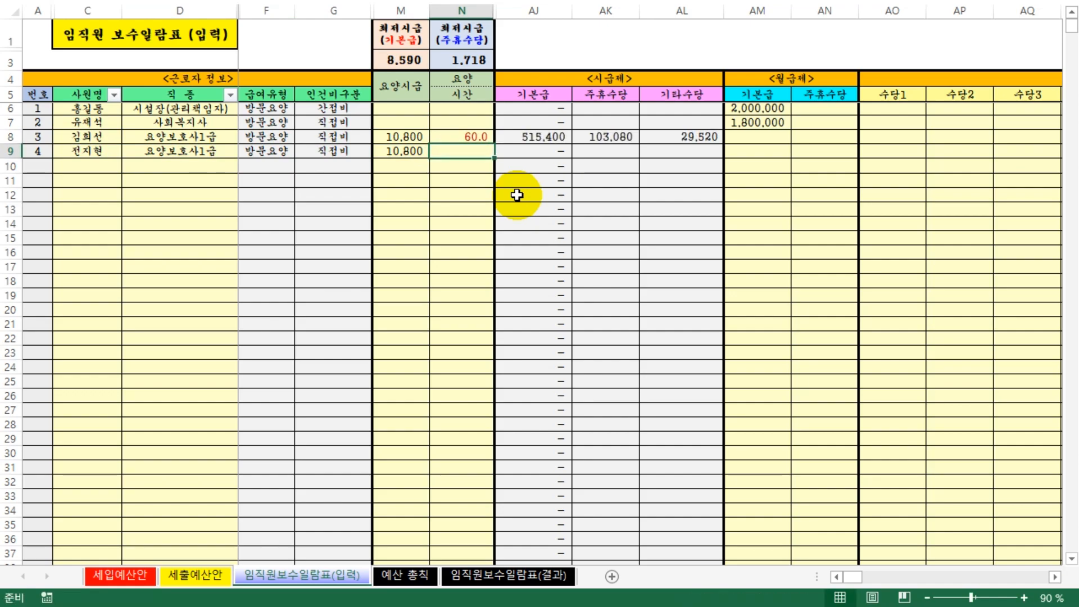
type("40")
key("Return")
- Examine the 시급제 기본급, 주휴수당 and 기타수당 calculated for the employees in rows 8 and 9
left_click(564, 250)
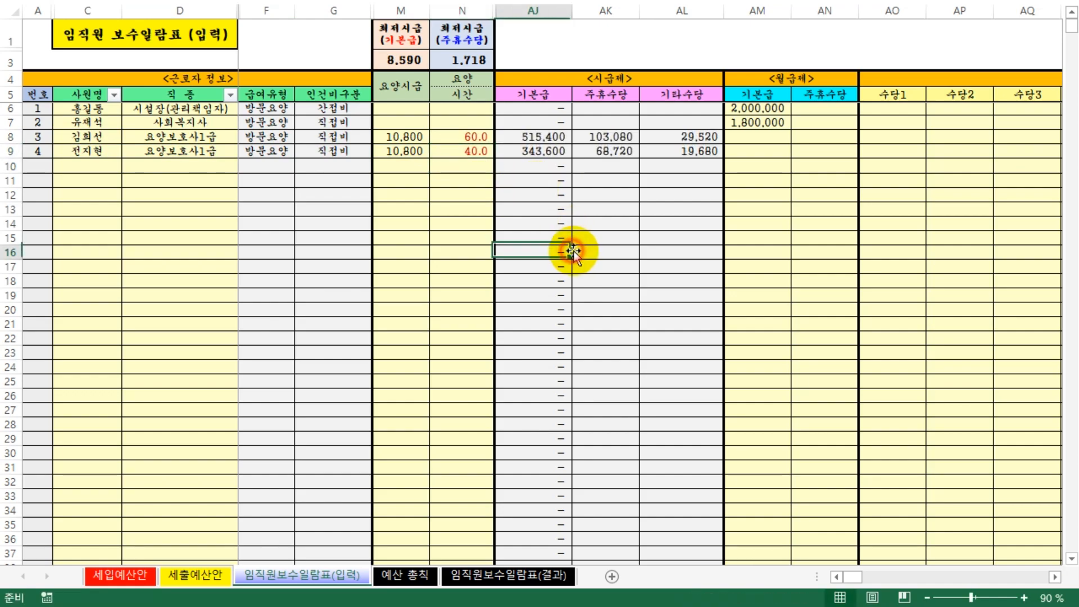
left_click_drag(535, 138, 681, 151)
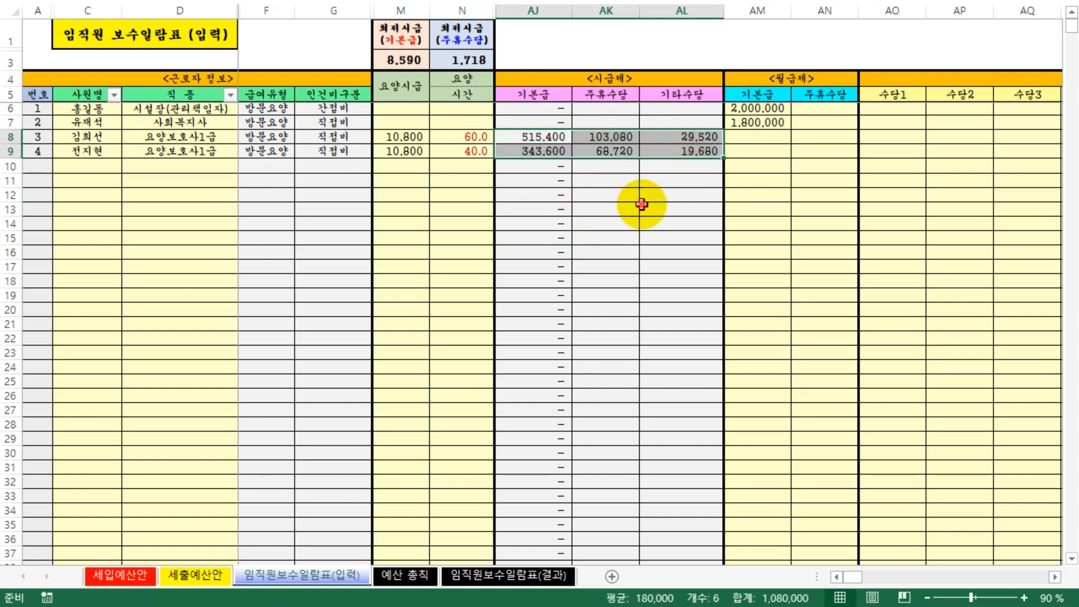
left_click(642, 204)
left_click(542, 99)
left_click_drag(595, 105, 621, 169)
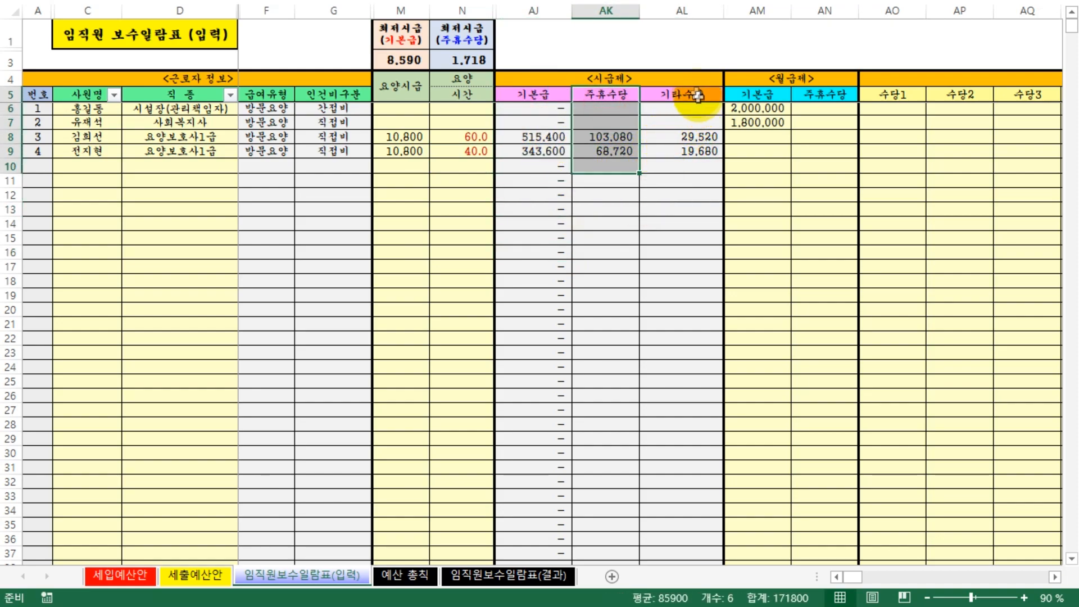
left_click_drag(707, 112, 708, 166)
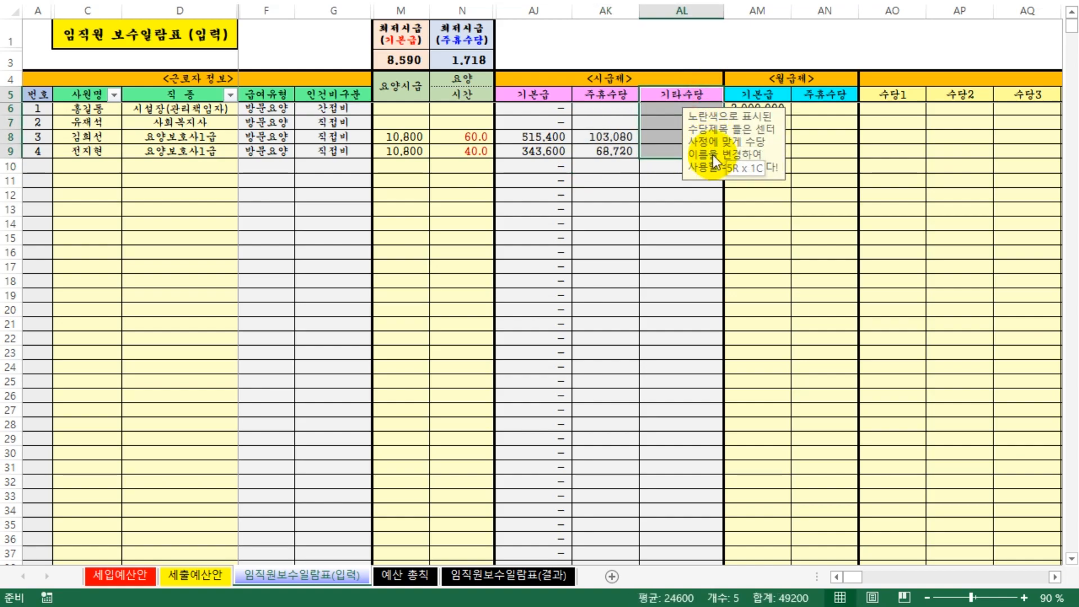
left_click(646, 245)
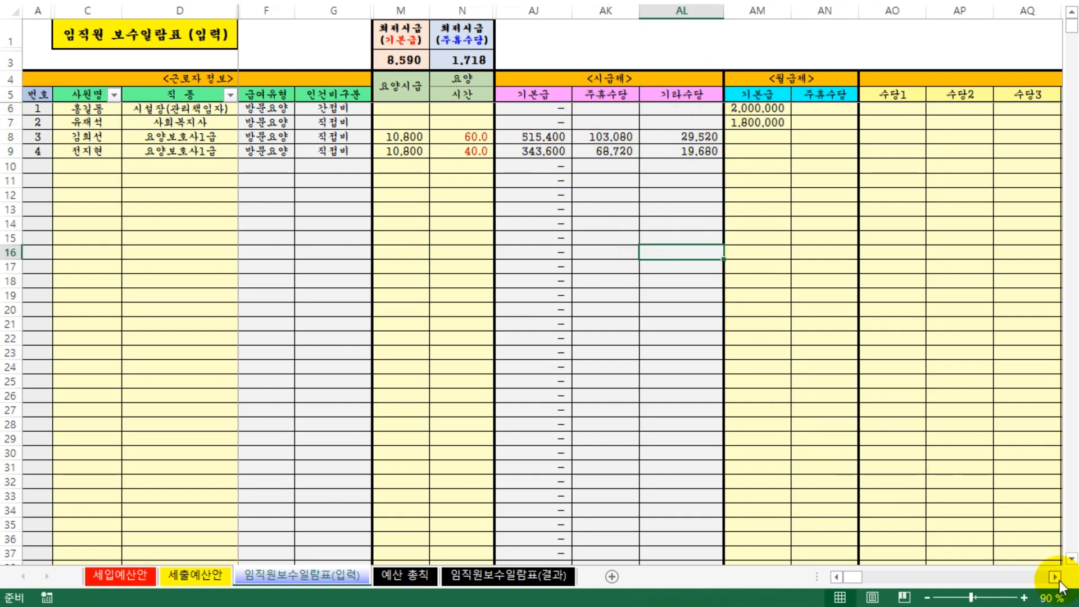
- Review the blank 사원명, 직종, 요양시급 and 요양시간 cells available for further employees below row 9
left_click_drag(84, 167, 200, 493)
left_click(450, 248)
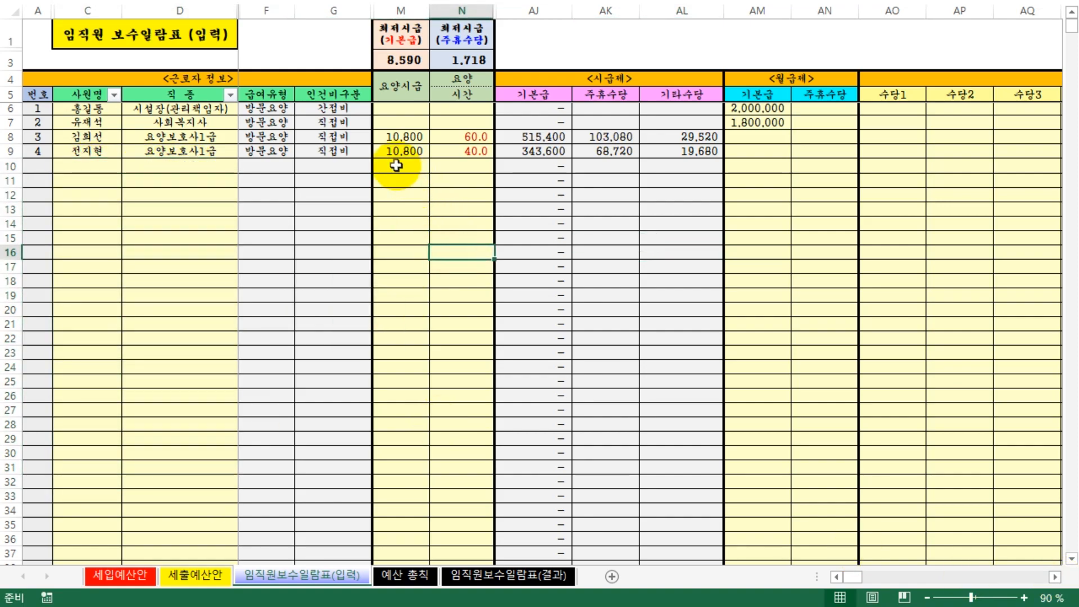
left_click(396, 164)
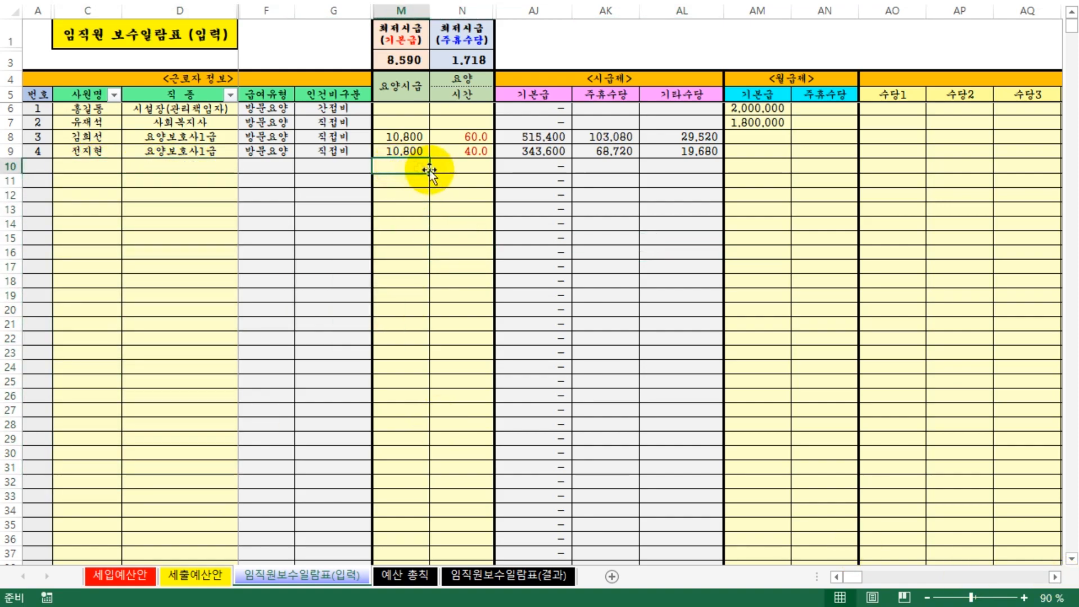
left_click(469, 169)
mouse_move(480, 173)
left_mouse_down()
mouse_move(477, 301)
mouse_move(470, 171)
left_mouse_up()
left_click(453, 237)
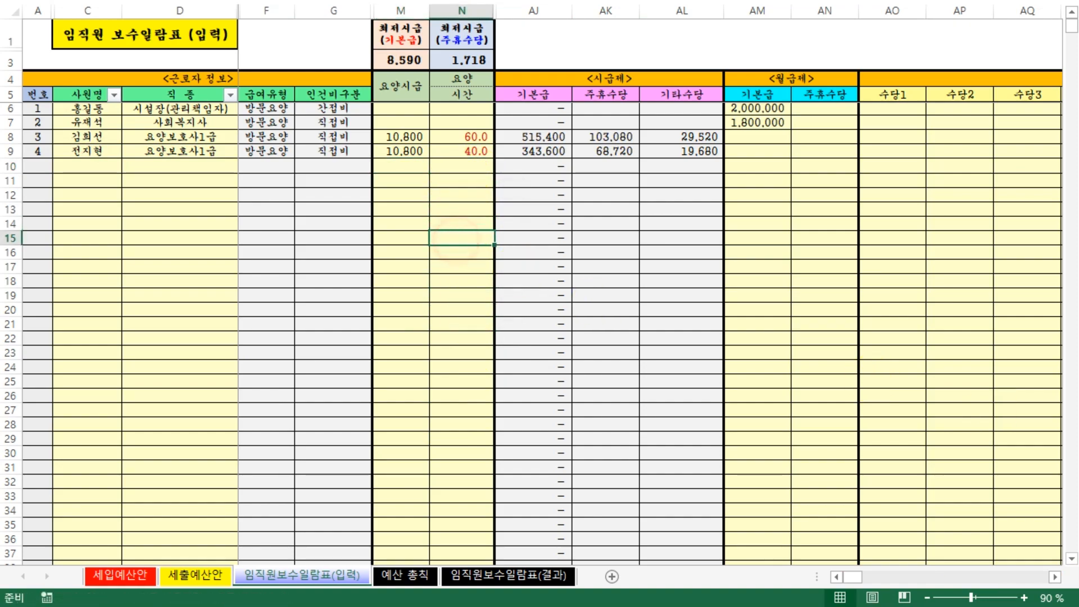
- Examine the <수당> input columns, from 수당1 to 수당6, including 장기근속, 식대 and 운전보조
left_click(1054, 576)
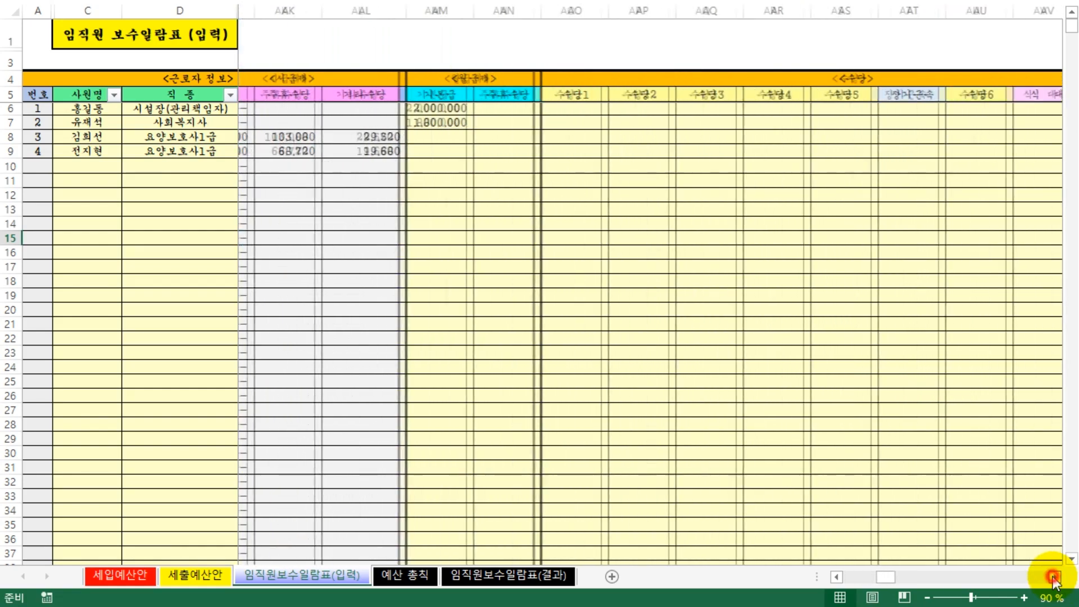
left_click_drag(326, 90, 448, 98)
left_click_drag(332, 114, 614, 329)
left_click(762, 241)
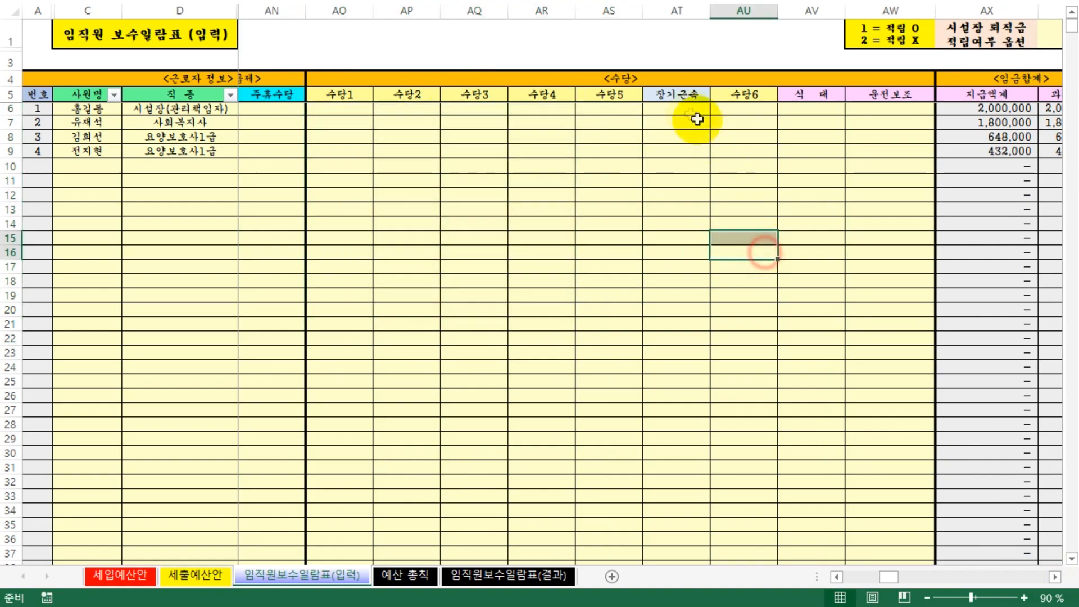
left_click(681, 108)
left_click(685, 283)
left_click(766, 257)
left_click(749, 149)
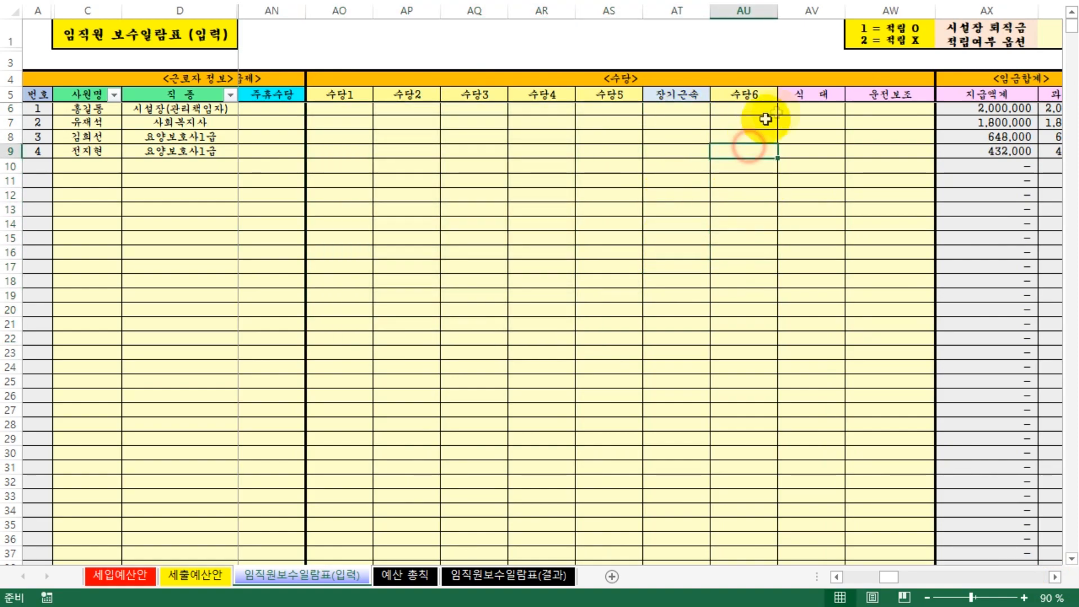
left_click(816, 109)
left_click(911, 111)
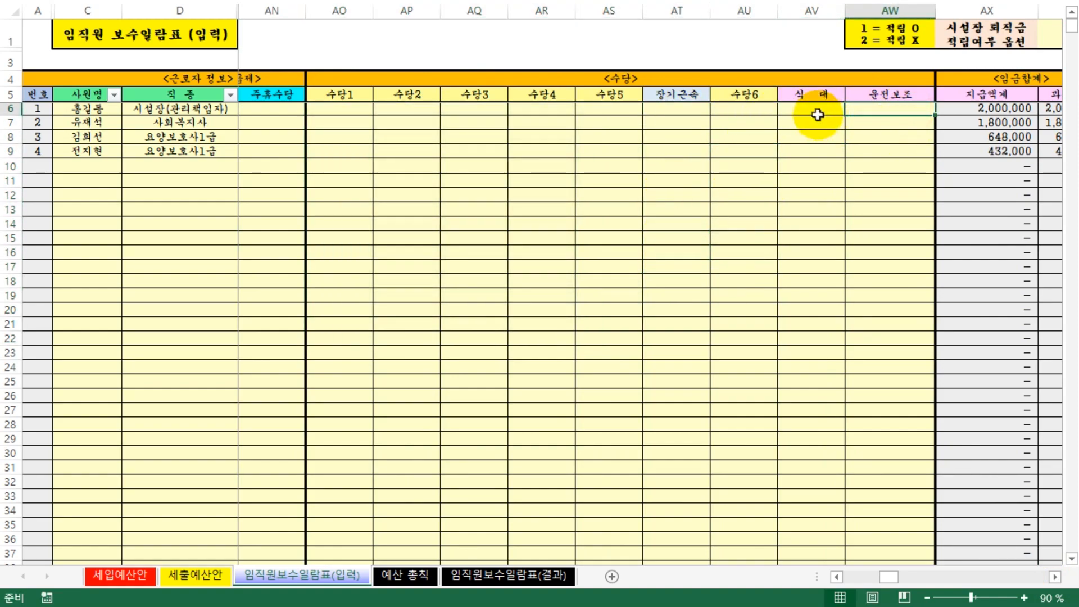
left_click_drag(815, 113, 881, 294)
left_click(859, 340)
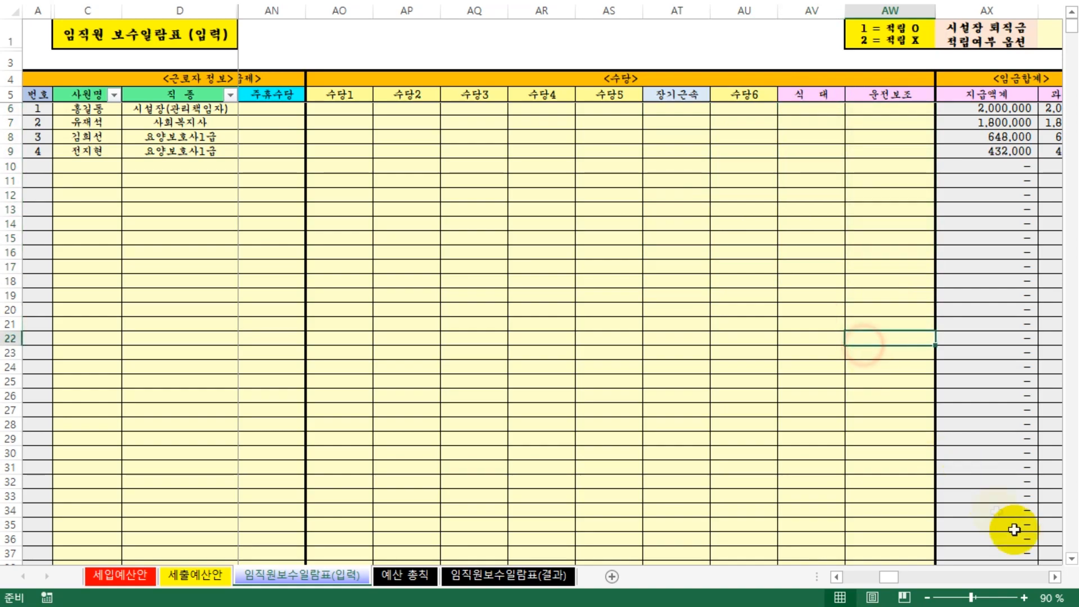
- Check the 지급액계 and 과세액계 columns in the <임금합계> section
left_click(1054, 576)
left_click(506, 96)
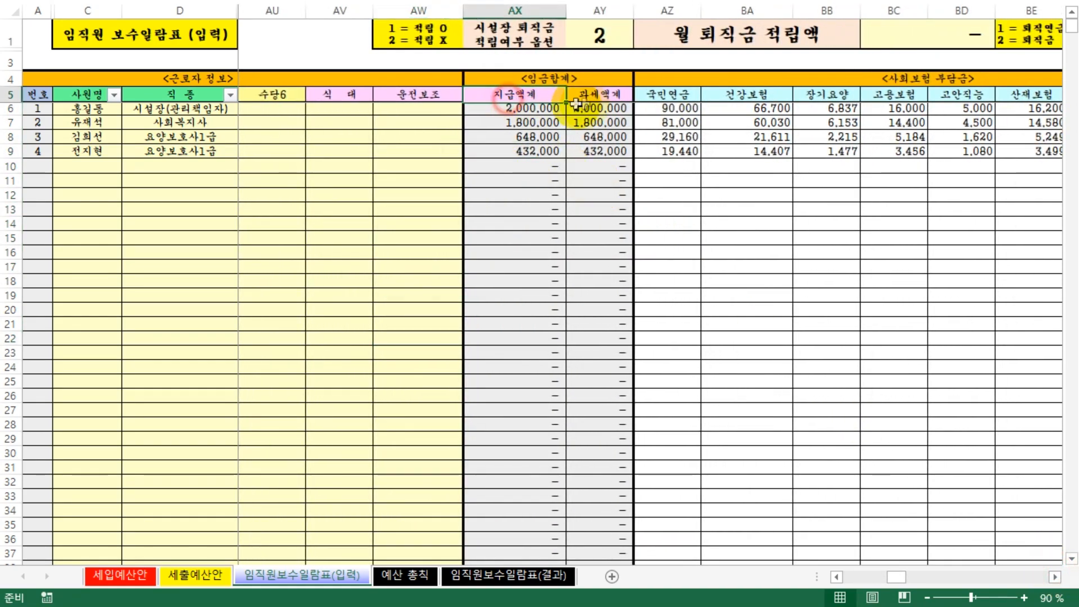
left_click(611, 95)
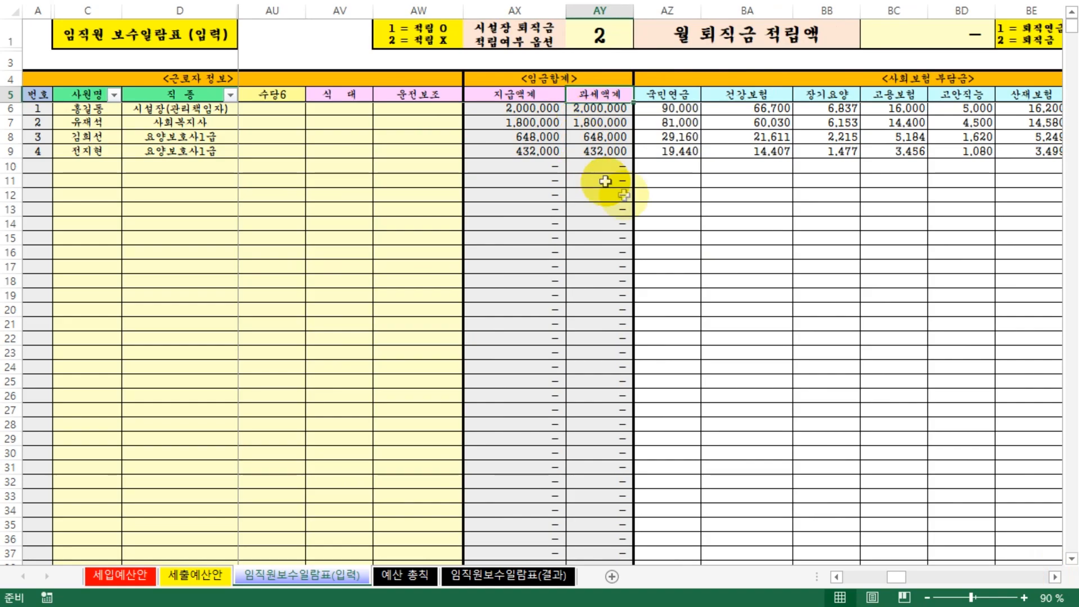
- Review the <사회보험 부담금> columns from 국민연금 to 공제액계 for the employees in rows 6 to 9
left_click(650, 208)
left_click(1054, 577)
left_click_drag(699, 309, 693, 296)
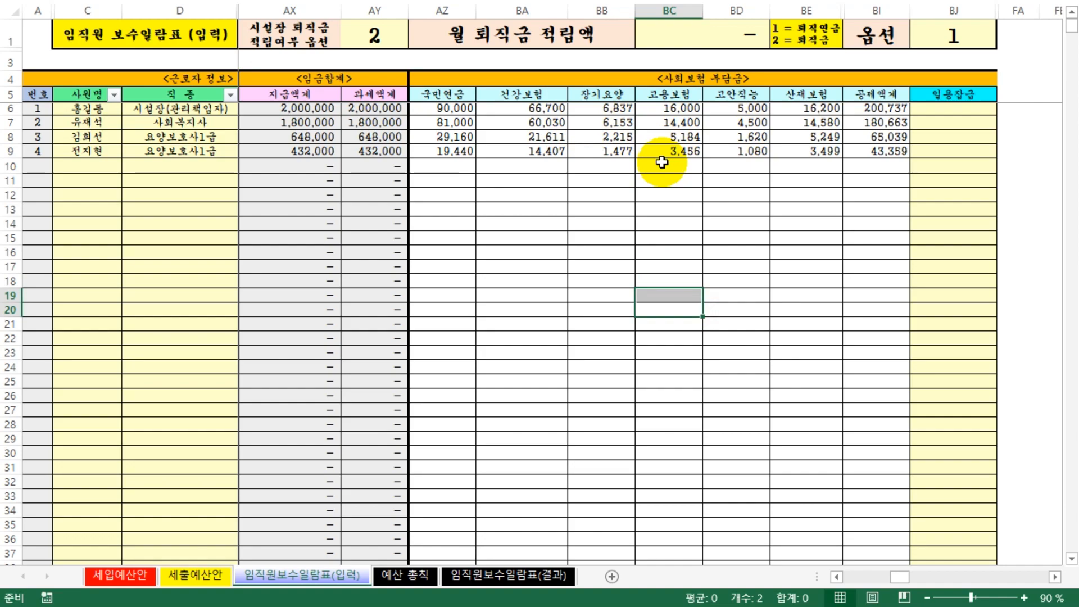
left_click_drag(449, 108, 872, 161)
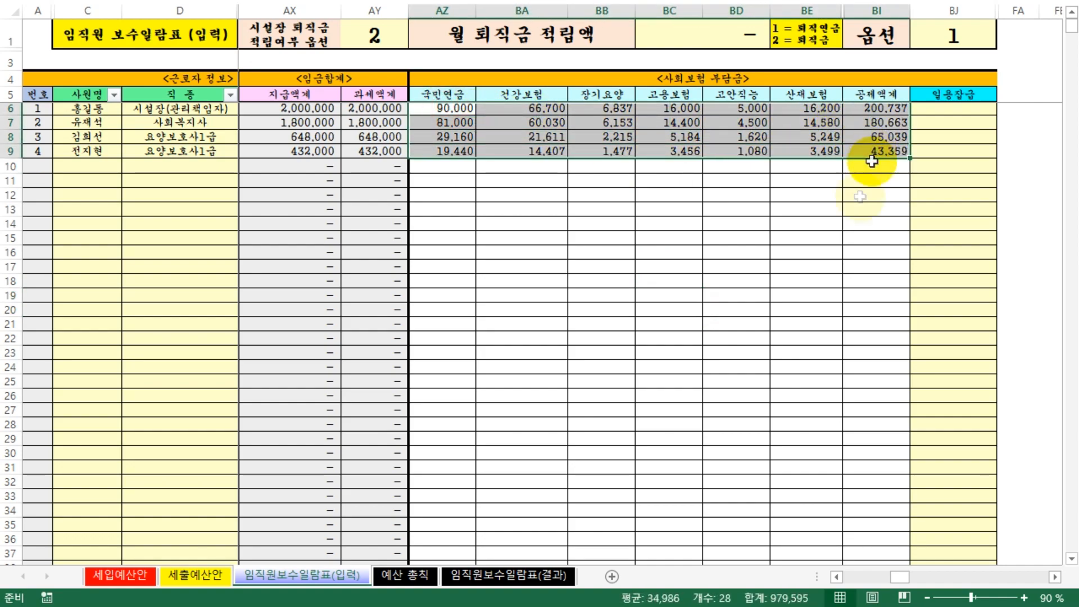
left_click(806, 277)
- Check the direct and indirect 사회보험부담금 items on the 세출예산안 sheet and return to the 임직원보수일람표(입력) sheet
left_click(195, 574)
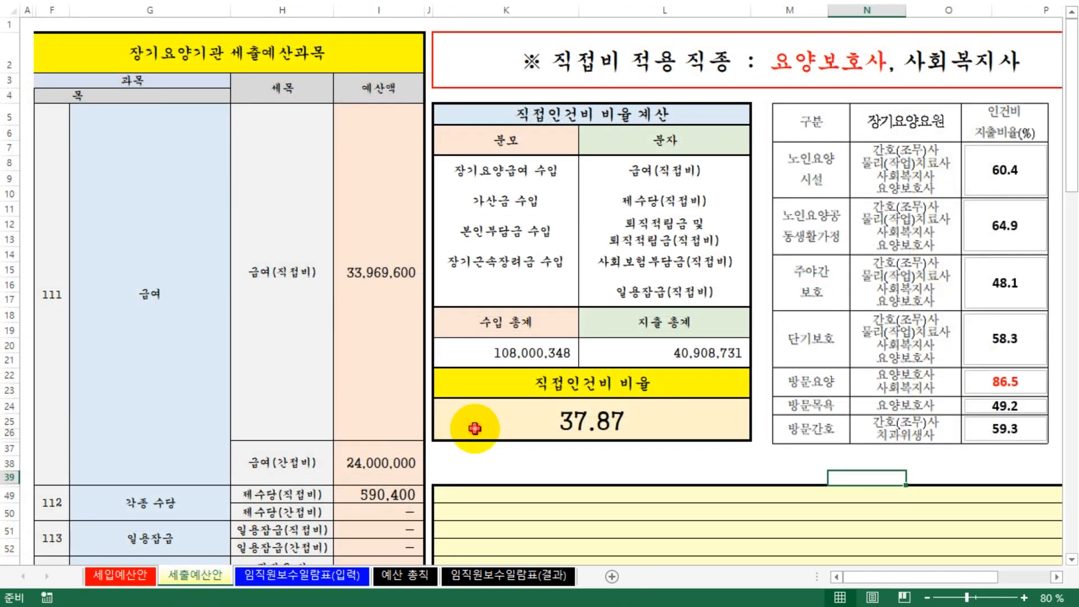
scroll(450, 430, "down", 6)
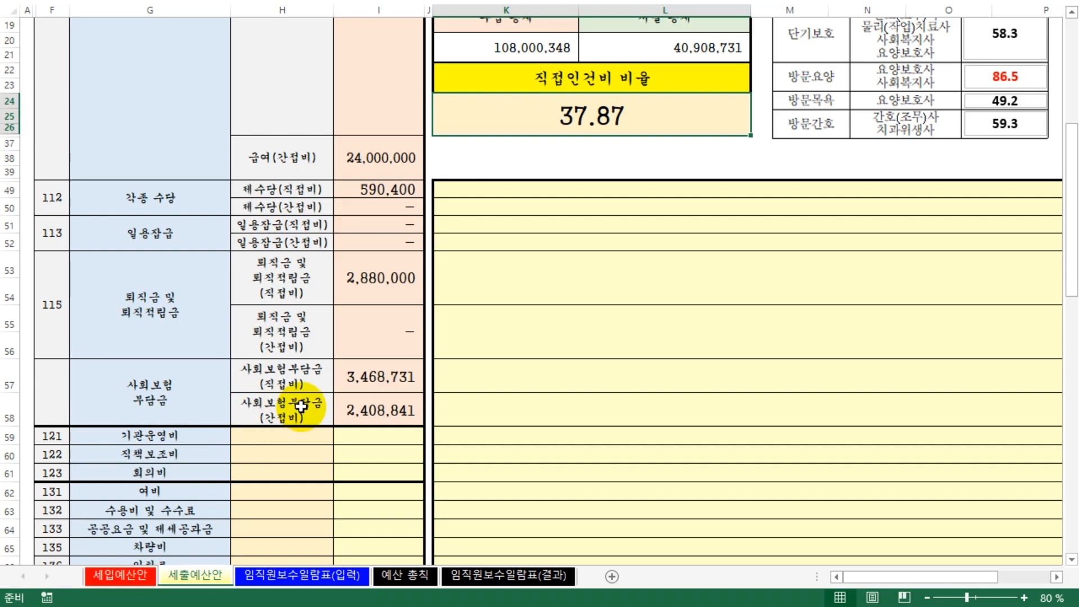
left_click(301, 575)
- Examine each employer insurance contribution in turn: 국민연금, 건강보험, 장기요양, 고용보험, 고안직능 and 산재보험
left_click(587, 312)
left_click_drag(453, 109, 865, 165)
left_click(749, 257)
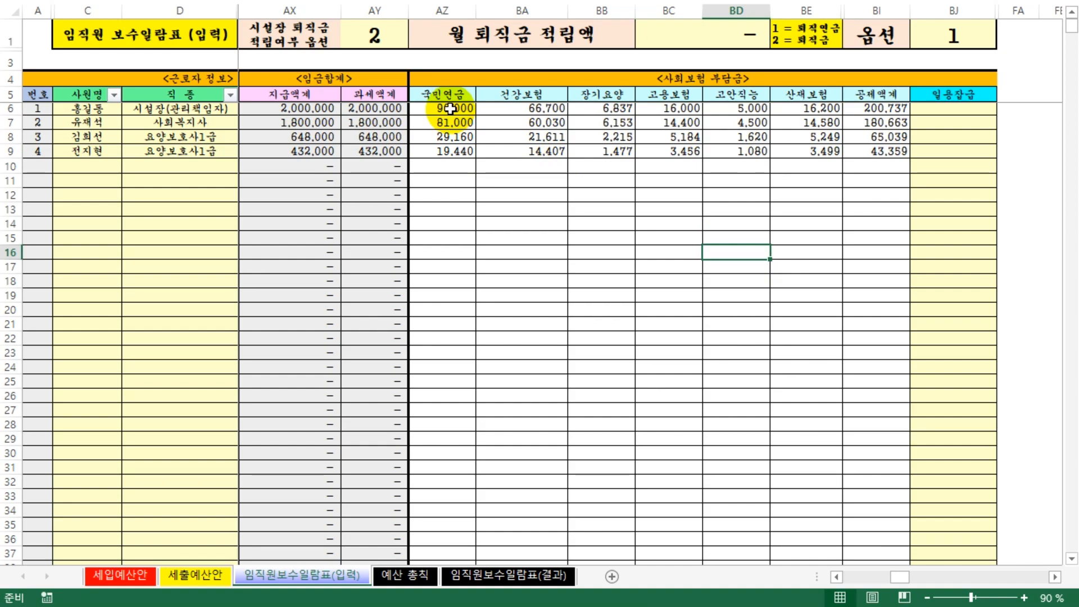
left_click(451, 109)
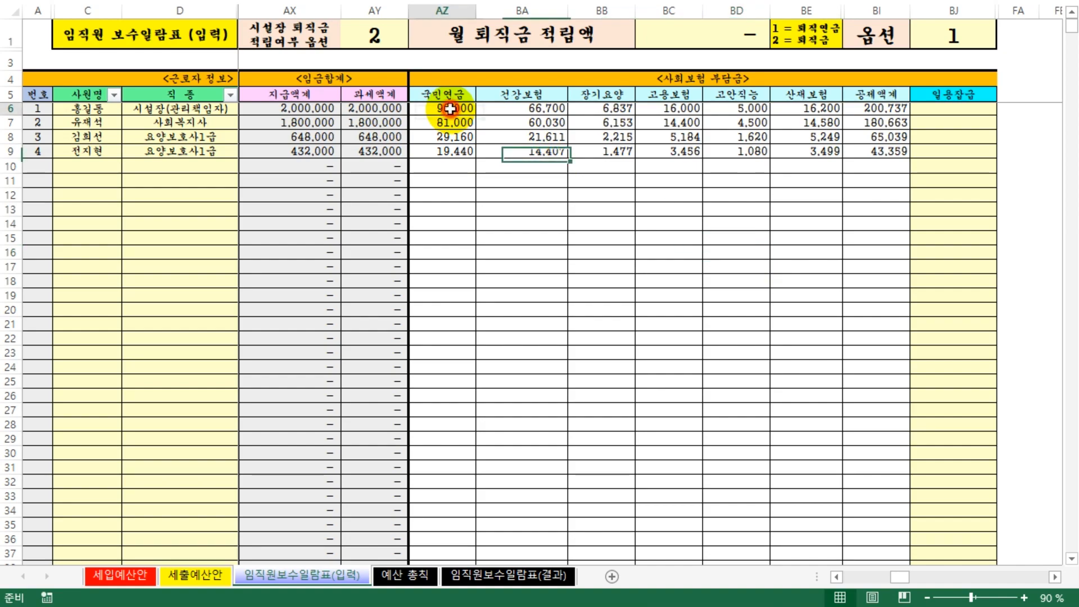
left_click(546, 112)
left_click(602, 109)
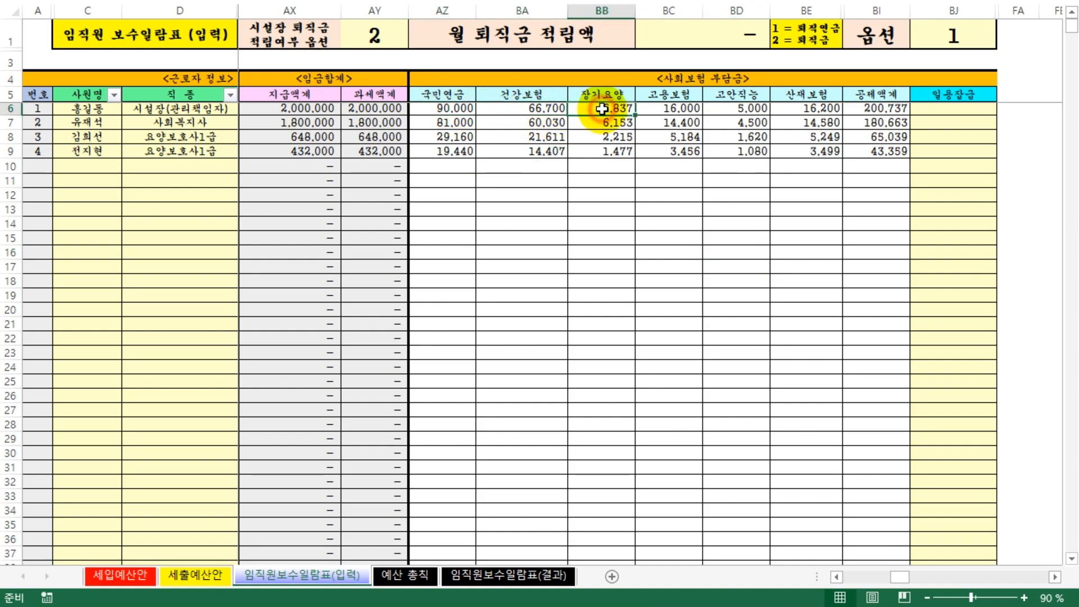
left_click(678, 107)
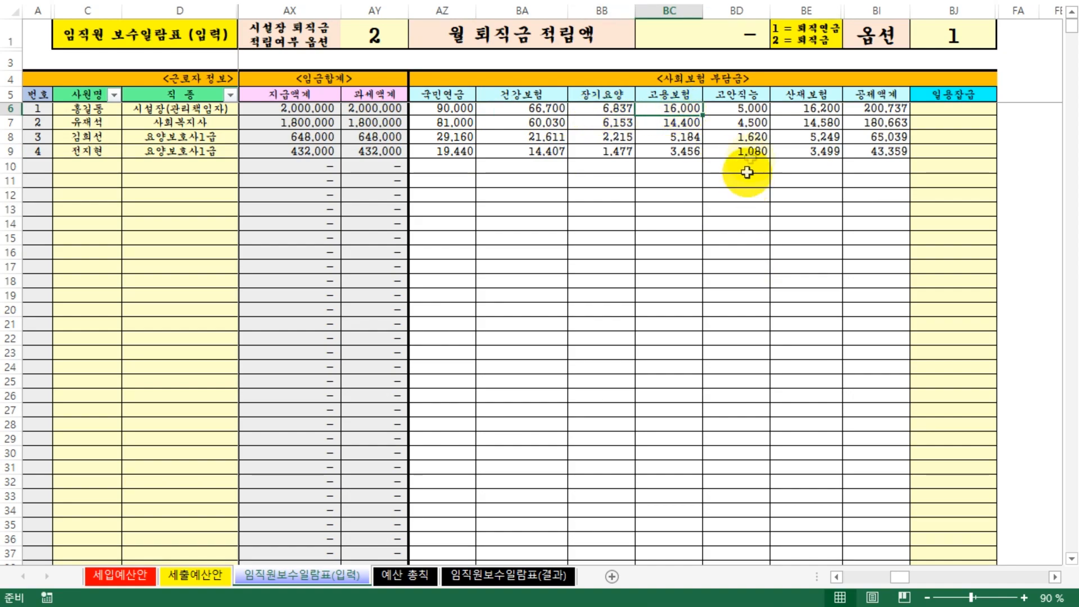
left_click(746, 110)
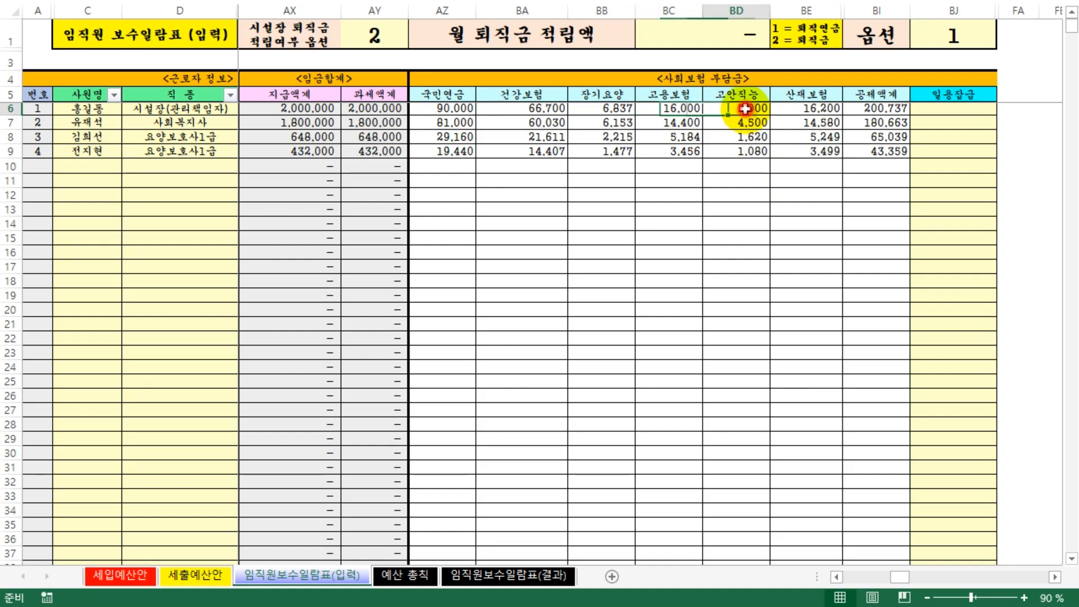
left_click(809, 108)
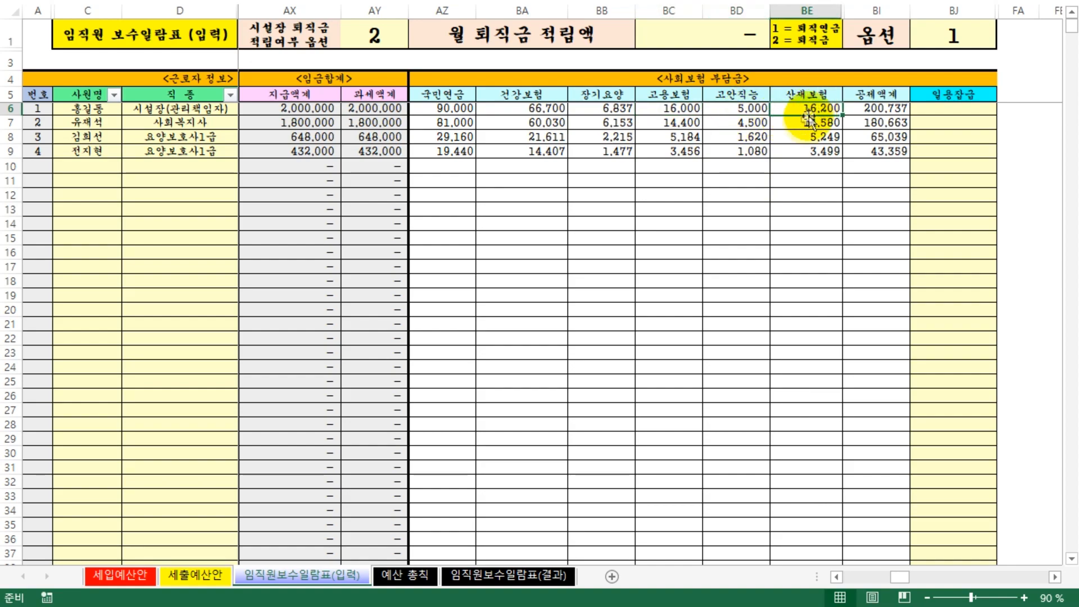
left_click_drag(471, 109, 787, 151)
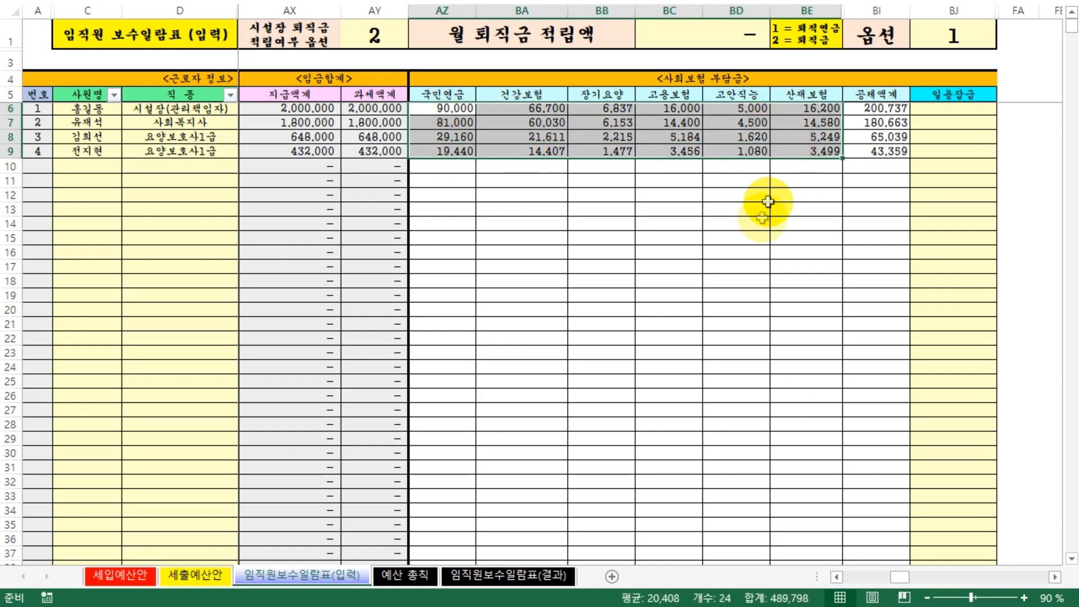
left_click(703, 276)
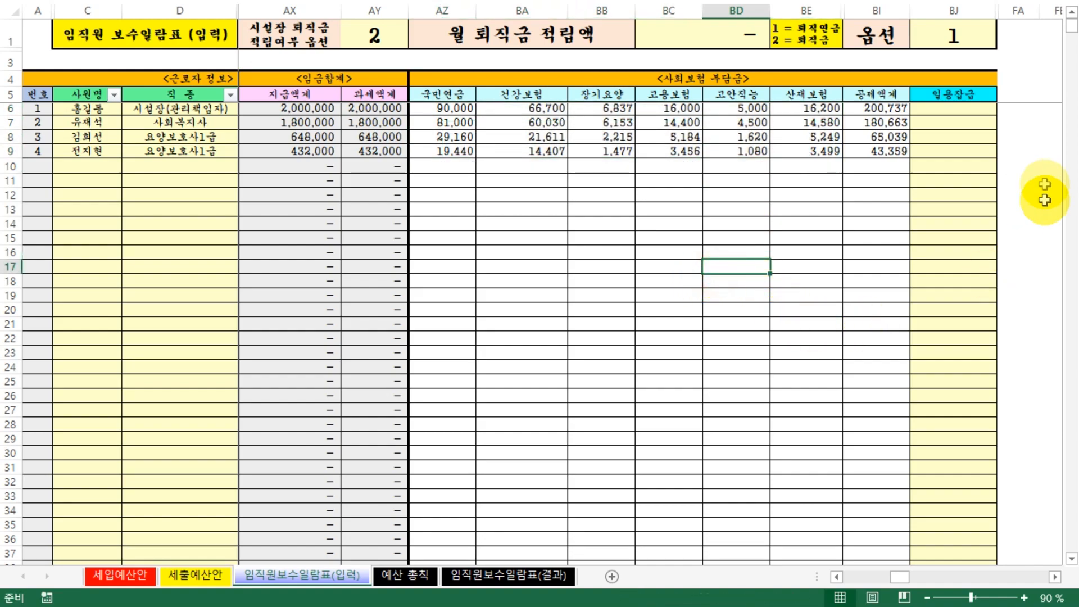
- Look over the 일용잡급 input cells from row 6 down to row 10
left_click(954, 108)
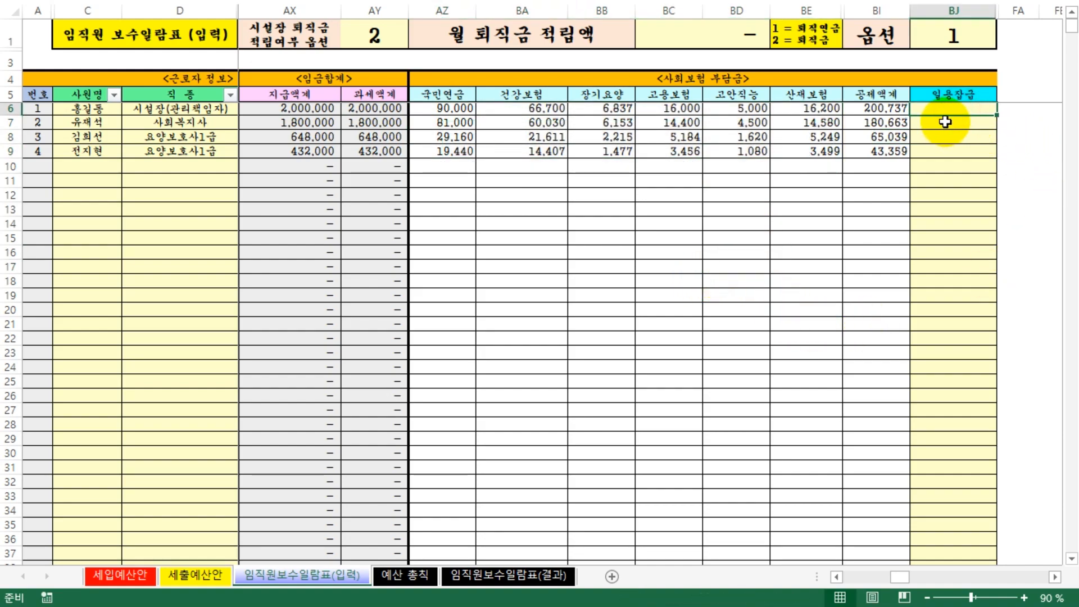
key("Down")
key("Down")
key("Down")
key("Down")
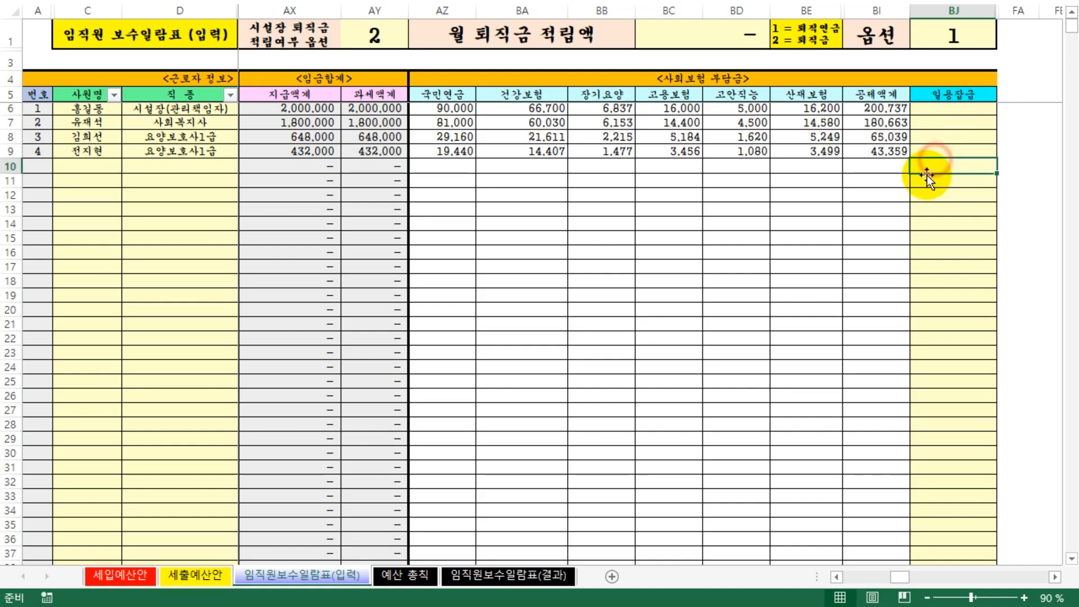
left_click(741, 296)
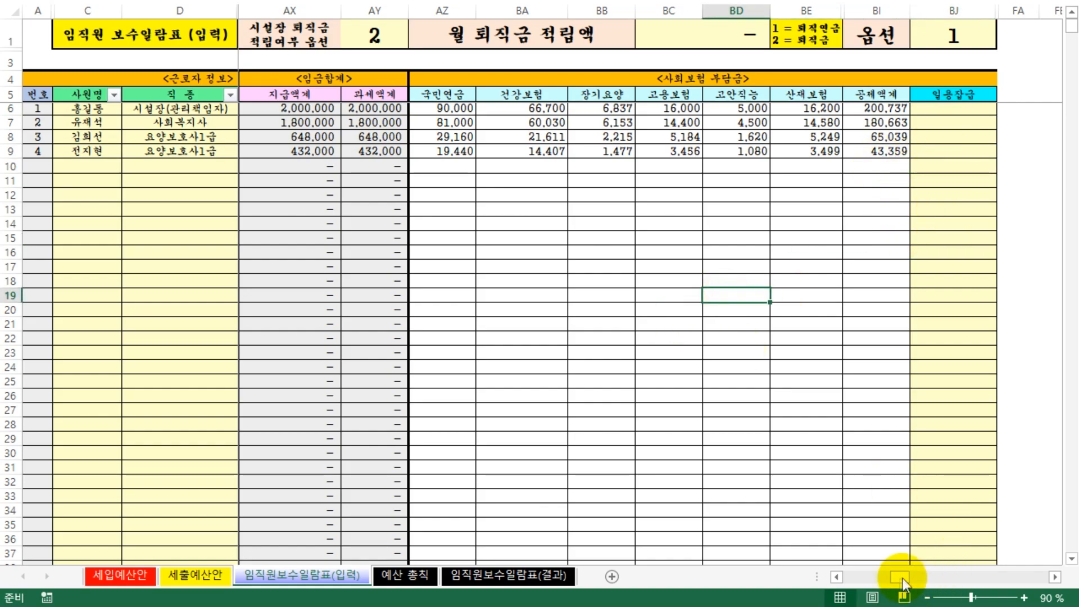
- Show the available choices for the 시설장 퇴직금 적립여부 옵션 without changing the selection
left_click(836, 576)
left_click(836, 577)
left_click(767, 396)
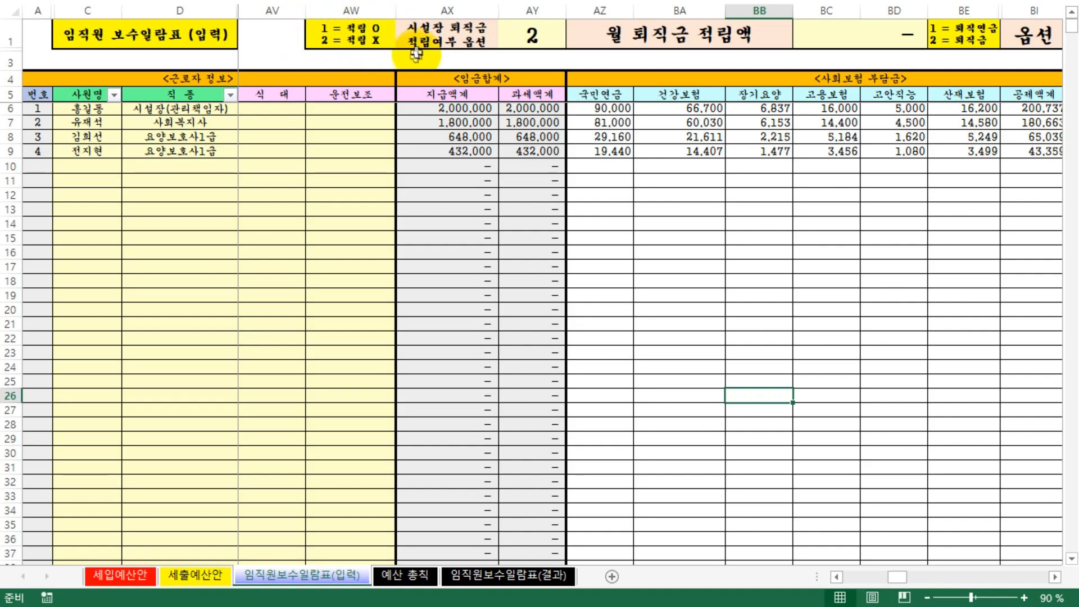
left_click(540, 36)
left_click(571, 41)
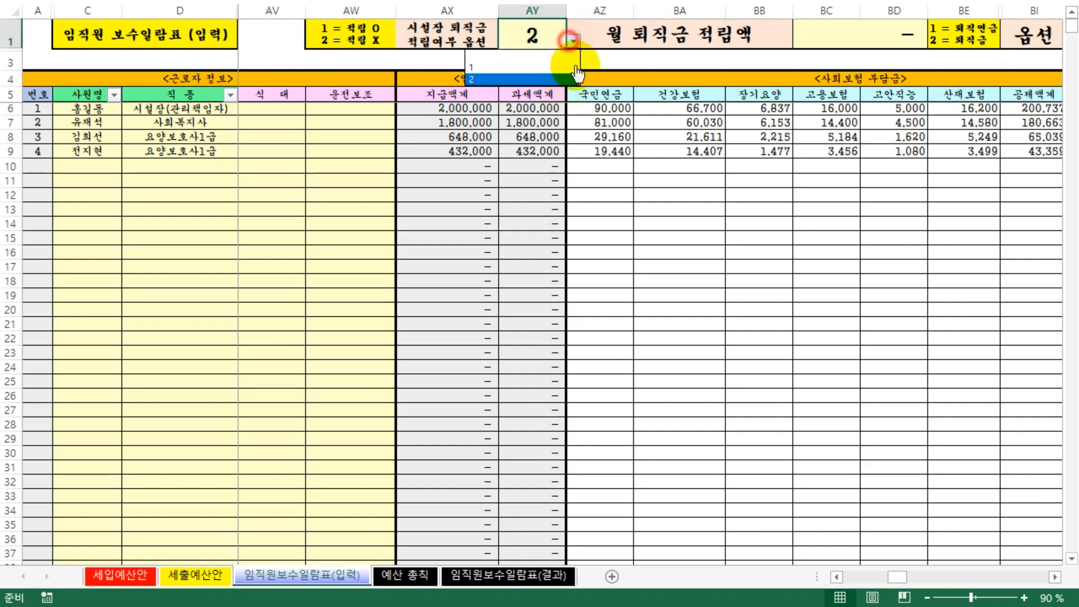
left_click(599, 52)
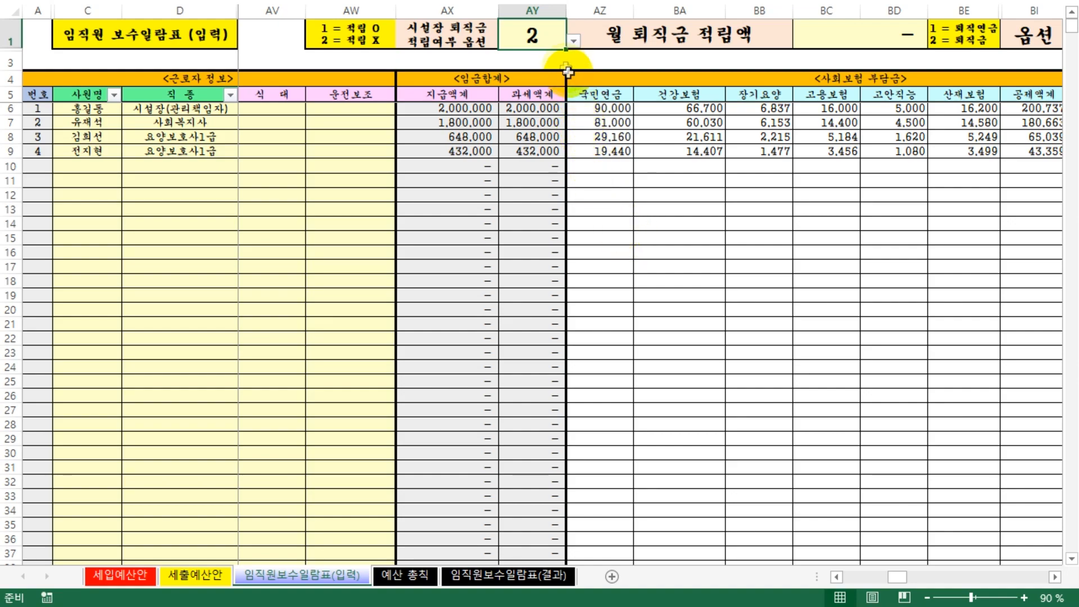
- Try 시설장 퇴직금 적립여부 옵션 1 and switch it back to 2
left_click(572, 41)
left_click(540, 56)
left_click(572, 41)
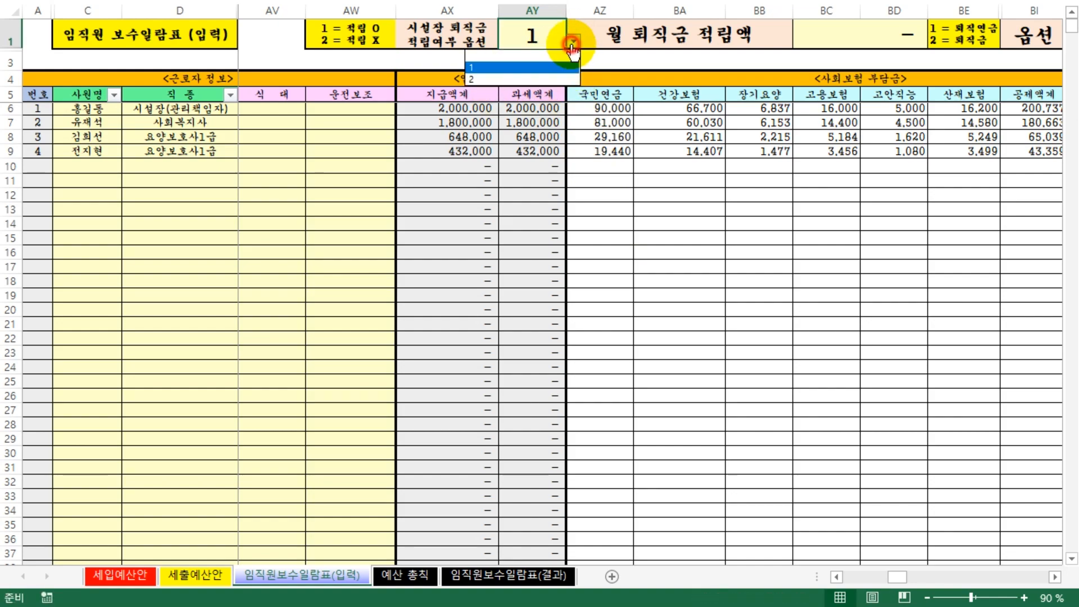
left_click(547, 68)
left_click(665, 269)
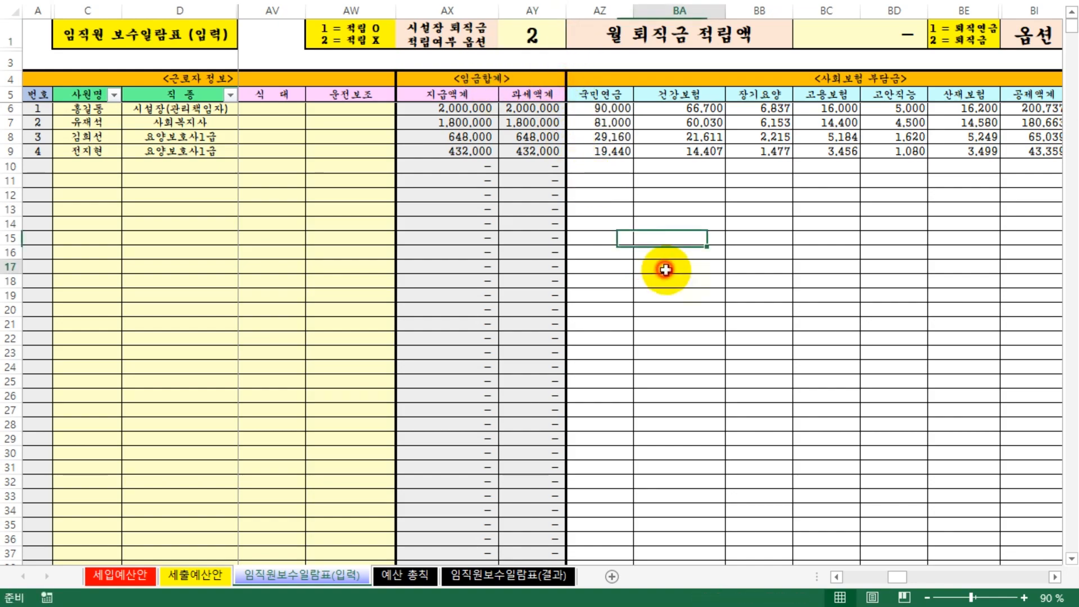
- Examine the 퇴직연금/퇴직금 legend and the choices of its 옵션 cell, keeping option 1
left_click(1058, 581)
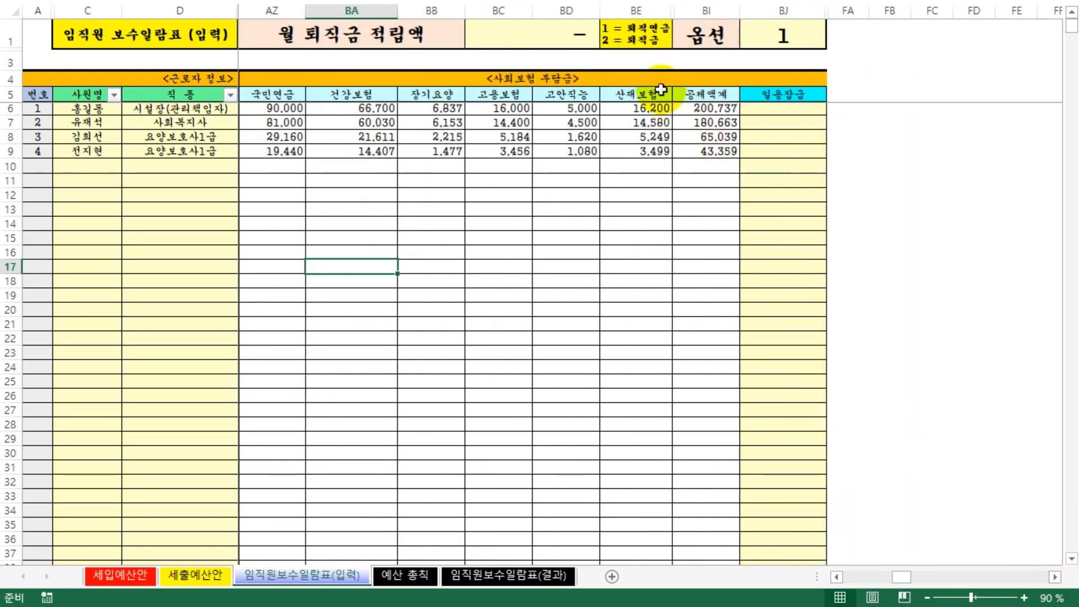
left_click(647, 30)
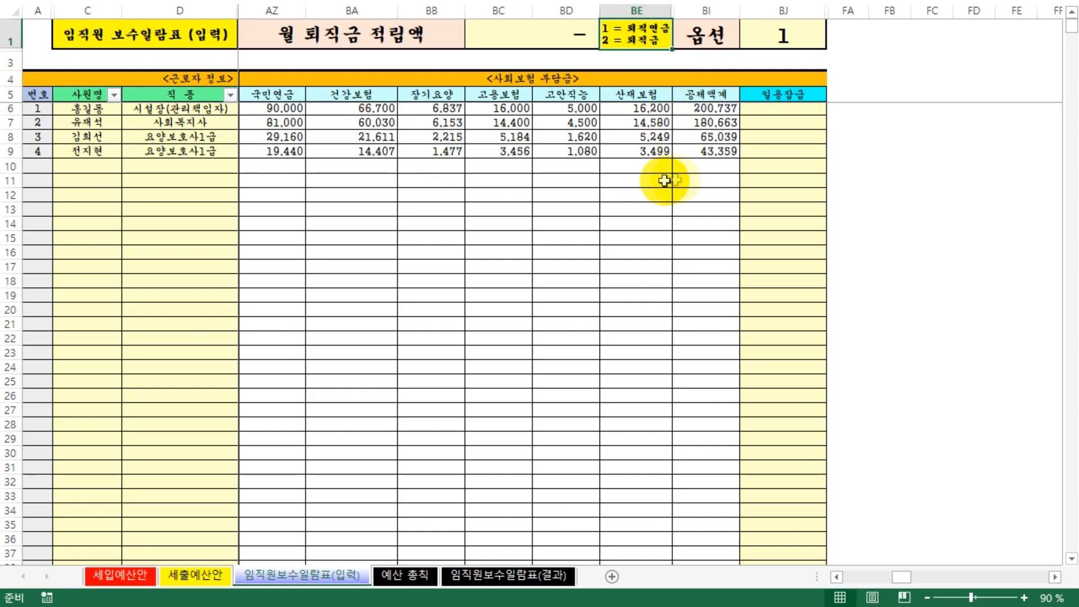
left_click(782, 31)
left_click(833, 41)
left_click(823, 64)
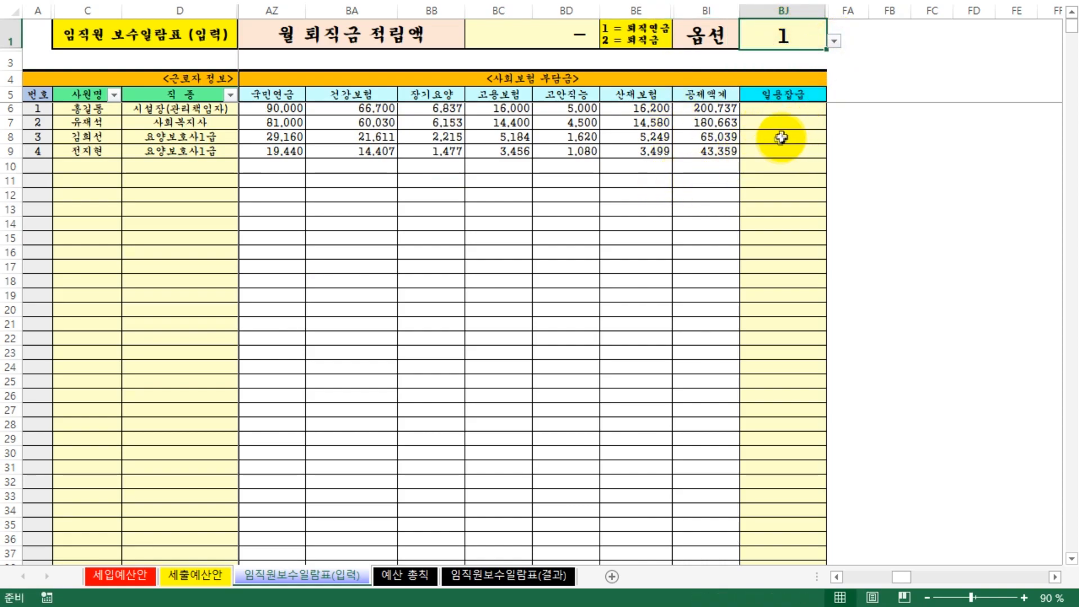
- Set the 퇴직연금/퇴직금 옵션 cell to 2
left_click(833, 42)
left_click(833, 45)
left_click(834, 49)
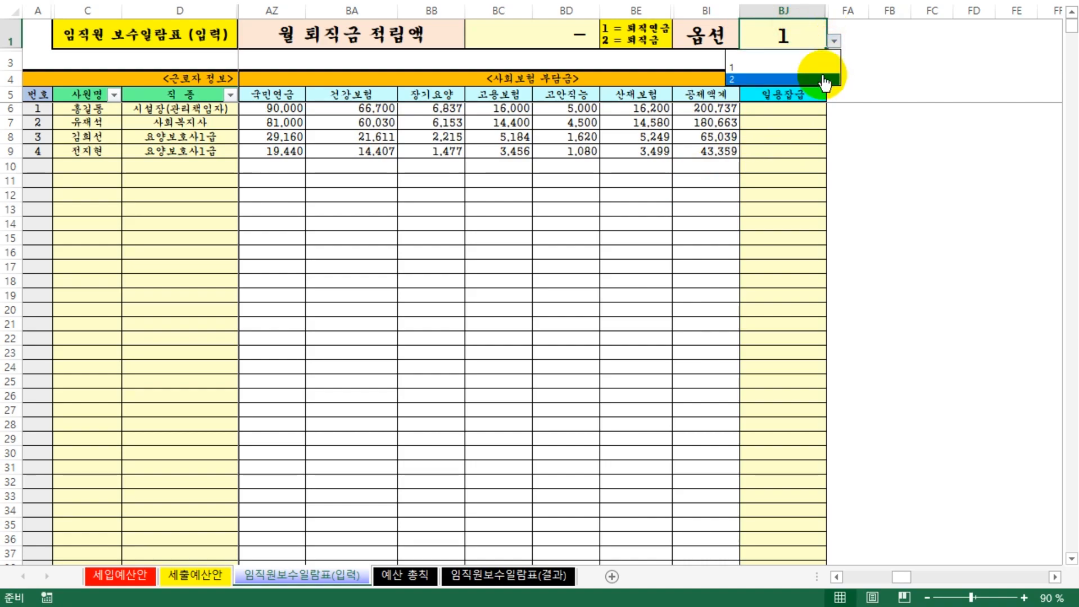
left_click(809, 81)
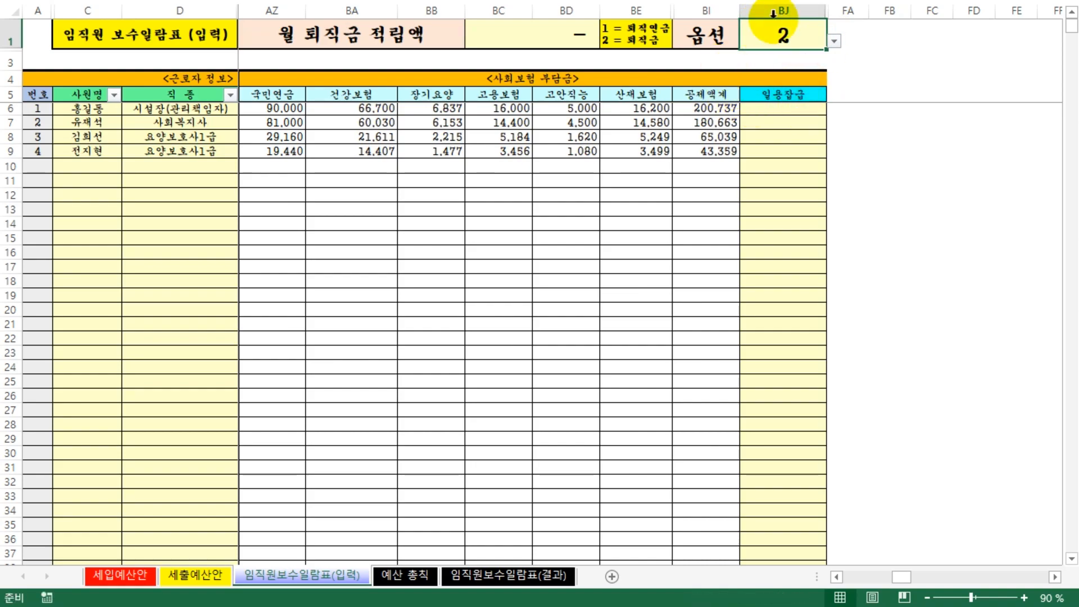
- Enter 3000000 as the 월 퇴직금 적립액
left_click(543, 38)
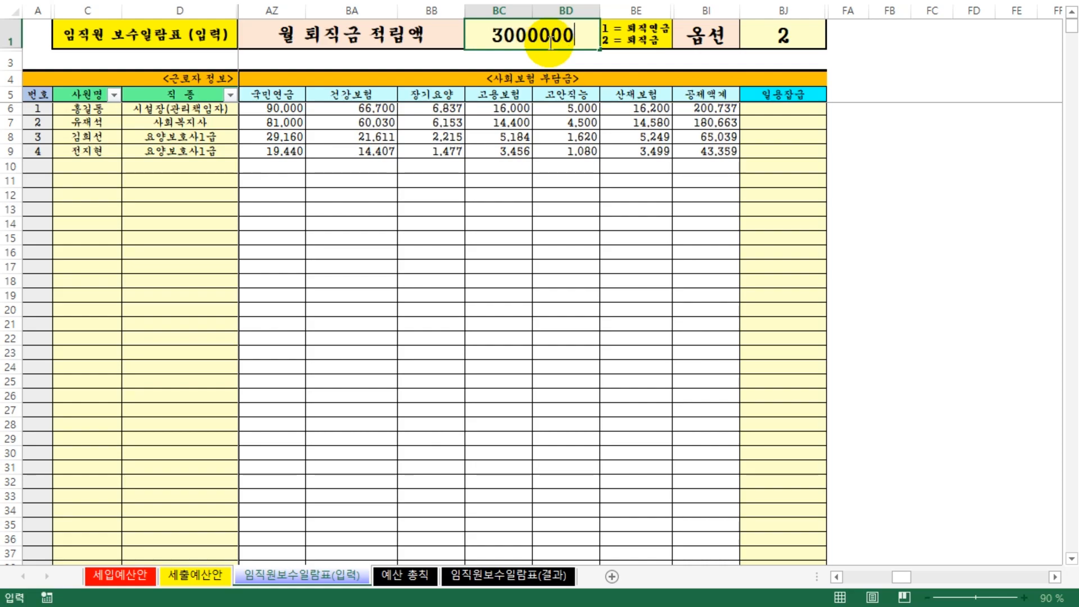
key("Return")
left_click(567, 34)
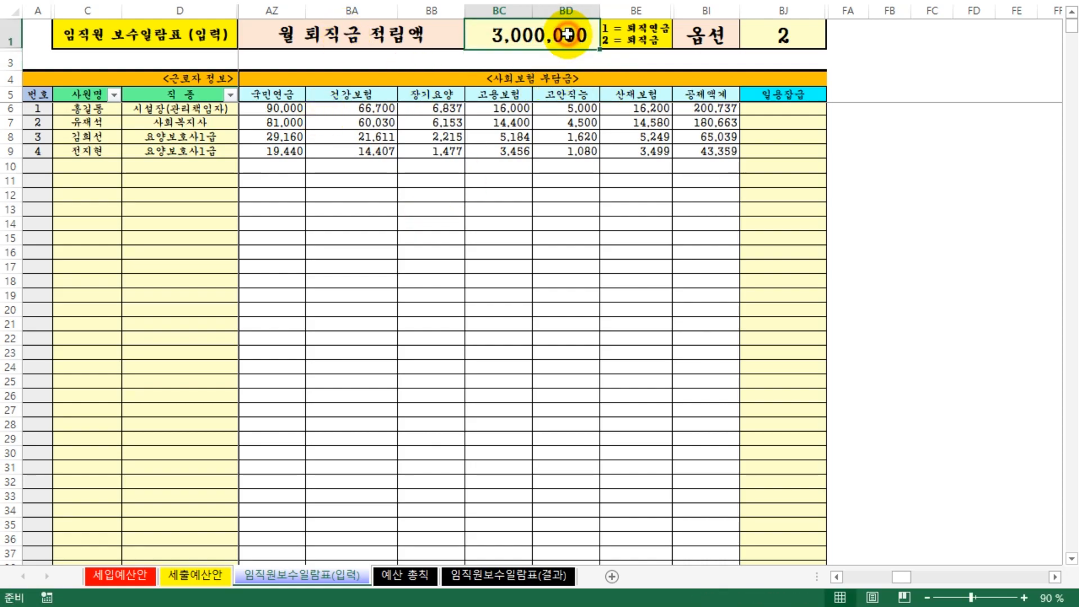
- Clear the 월 퇴직금 적립액 amount and set the 퇴직연금/퇴직금 옵션 to 1
key("Delete")
left_click(787, 35)
left_click(833, 41)
left_click(817, 68)
left_click(622, 337)
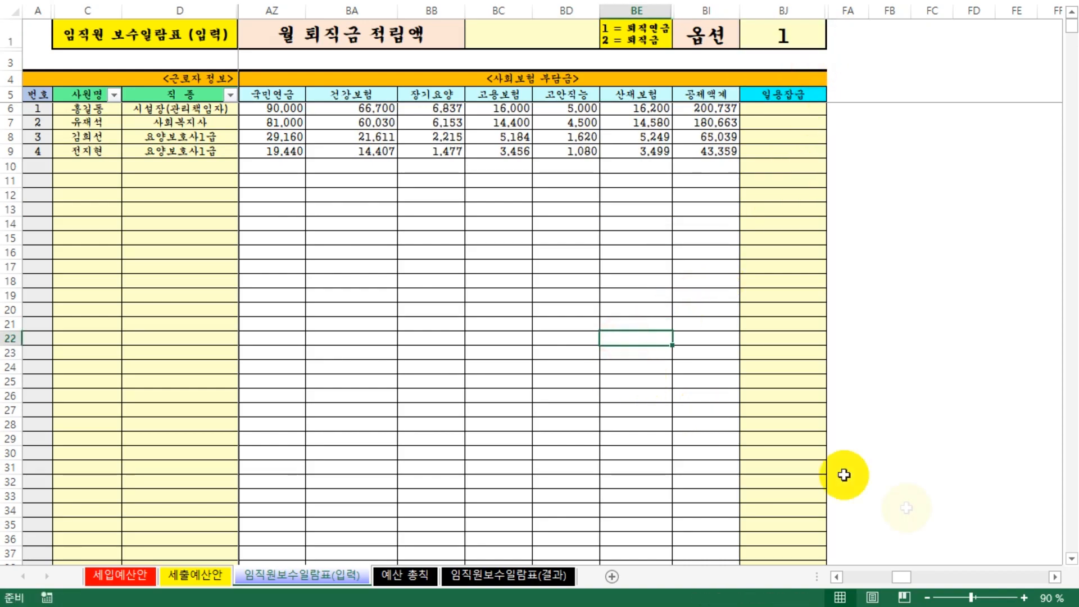
- Review the 사원명 and 직종 entries of the employees in rows 6 to 9
left_click_drag(895, 574, 804, 559)
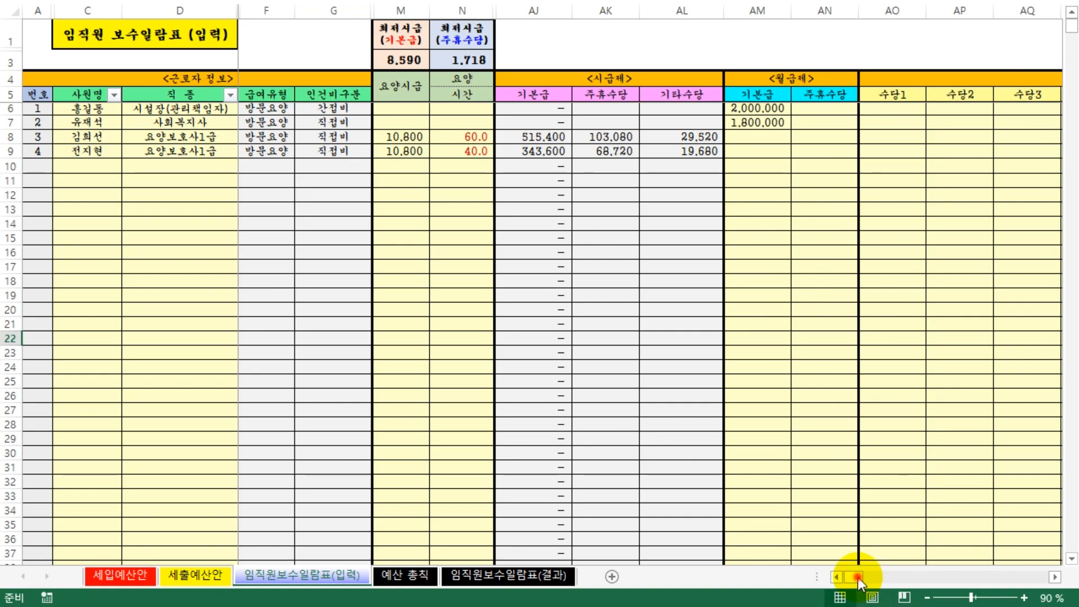
left_click(176, 294)
left_click_drag(79, 108, 174, 154)
left_click(181, 254)
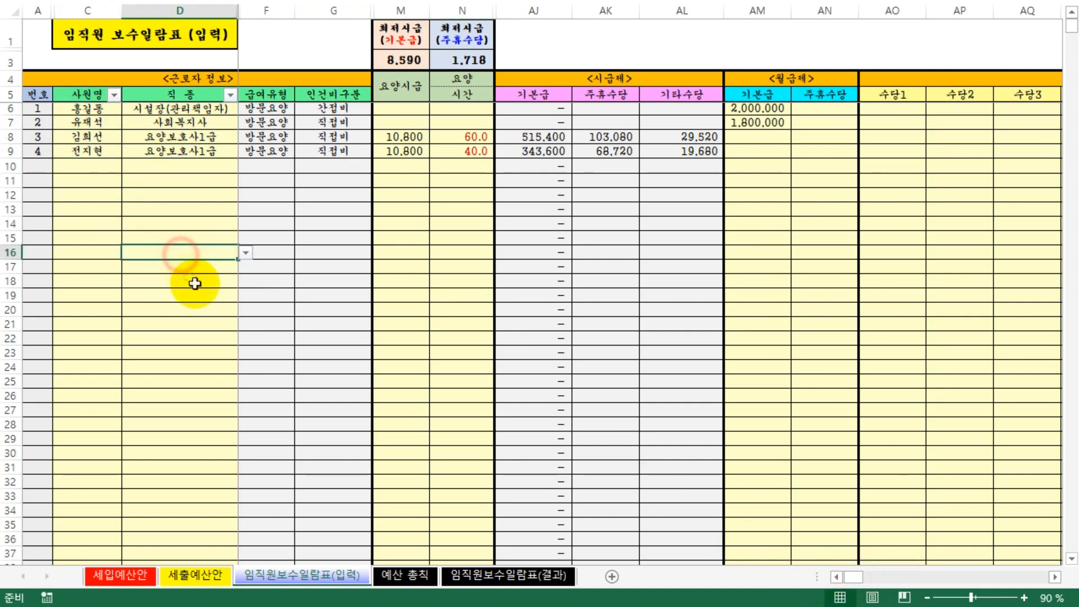
left_click(145, 308)
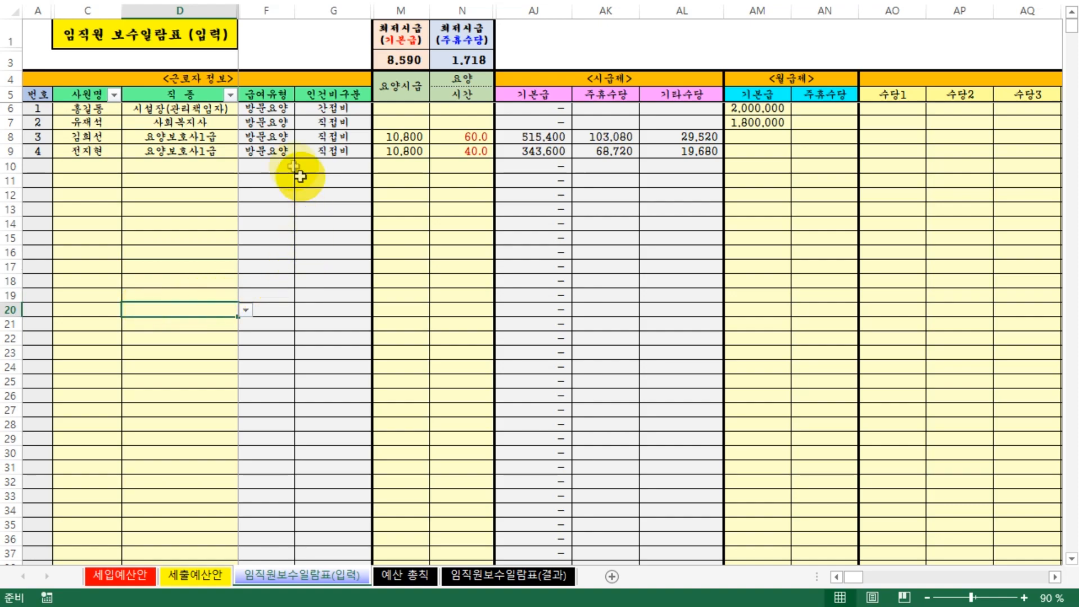
- Check the <월급제> 기본급 and 주휴수당 cells for the 시설장, 사회복지사 and 요양보호사 rows
left_click_drag(178, 108, 179, 122)
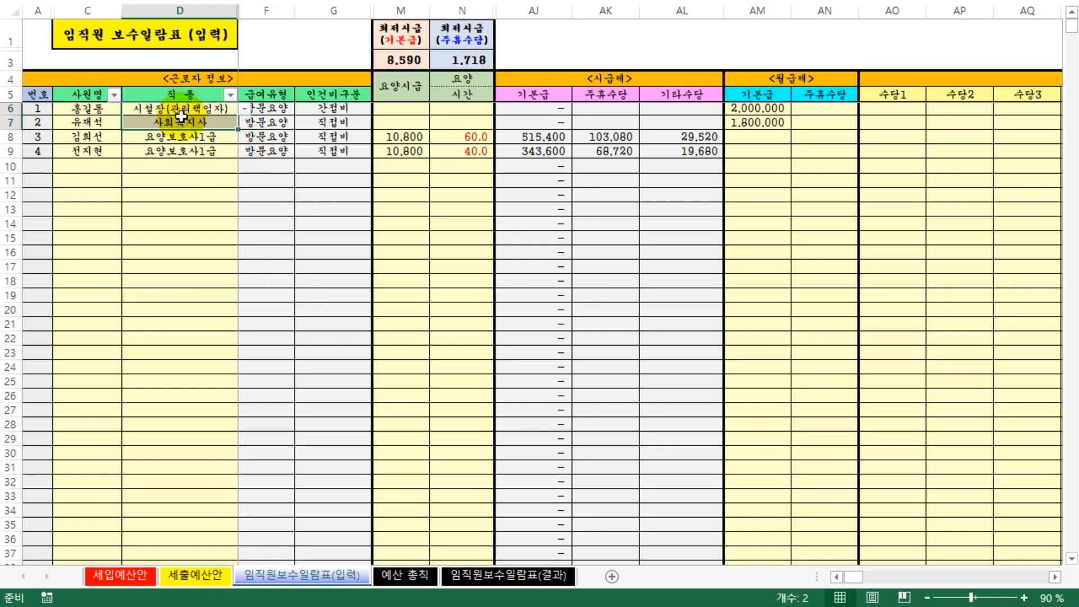
left_click(749, 110)
left_click(813, 125)
left_click(803, 166)
left_click(756, 152)
left_click(760, 135)
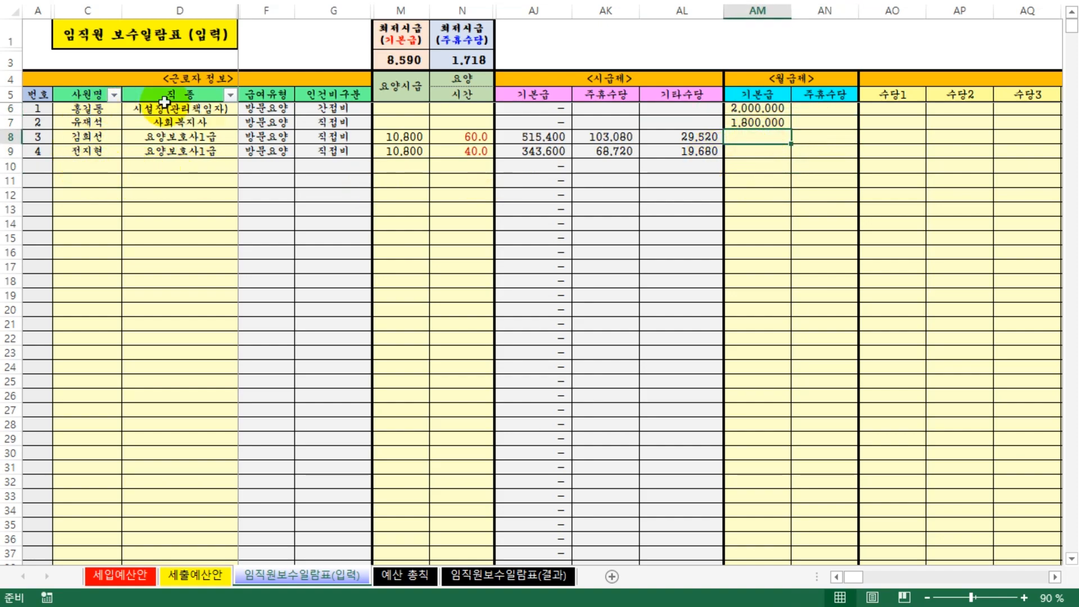
- Check the 요양시급, 요양시간 and <시급제> pay cells of the two 요양보호사1급 employees in rows 8 and 9
left_click(442, 183)
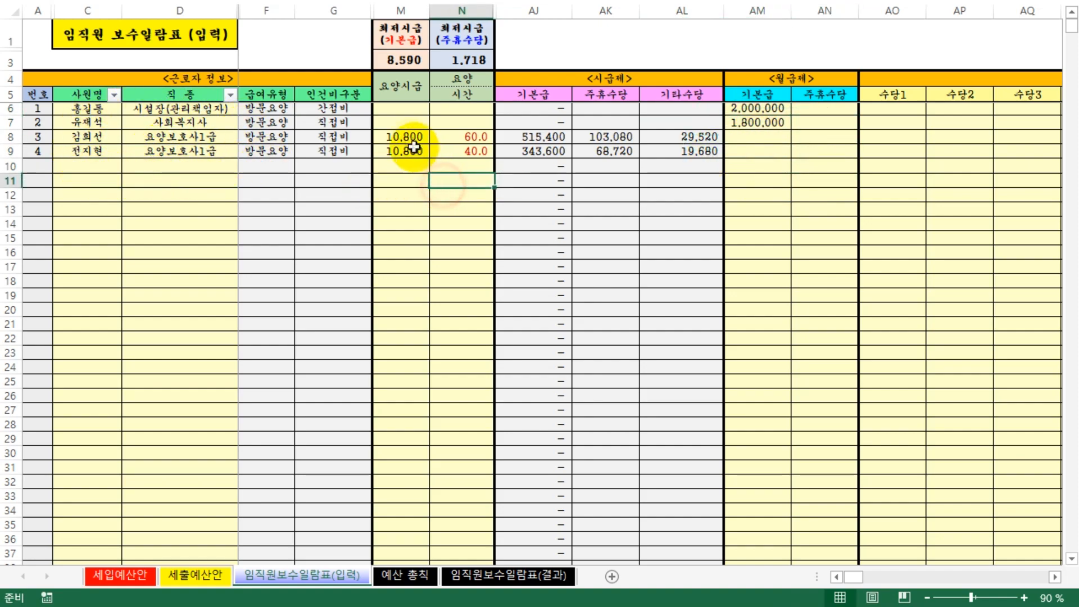
left_click(400, 136)
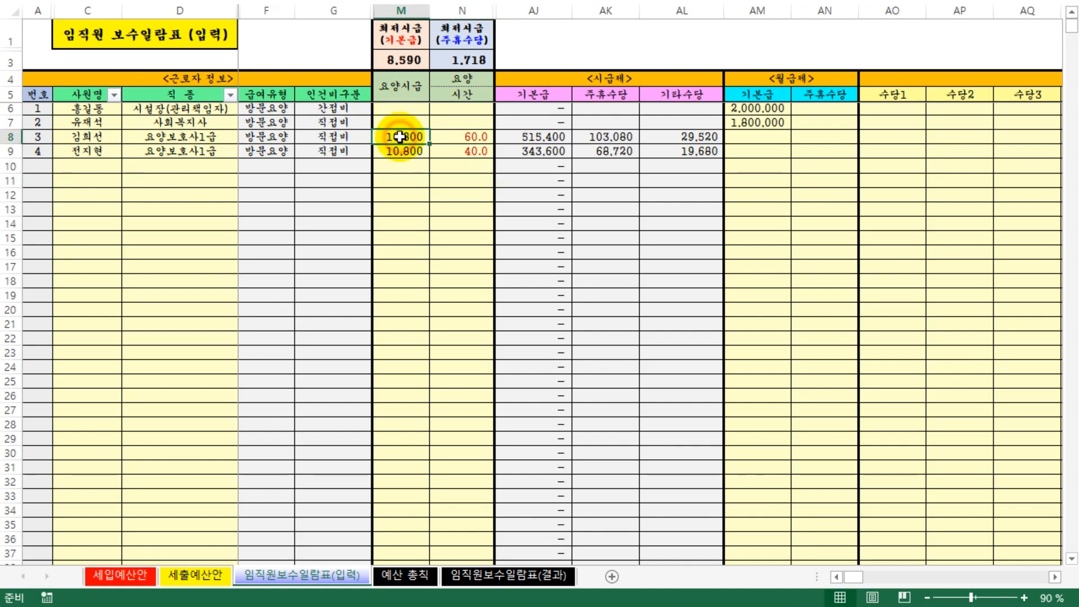
left_click(476, 136)
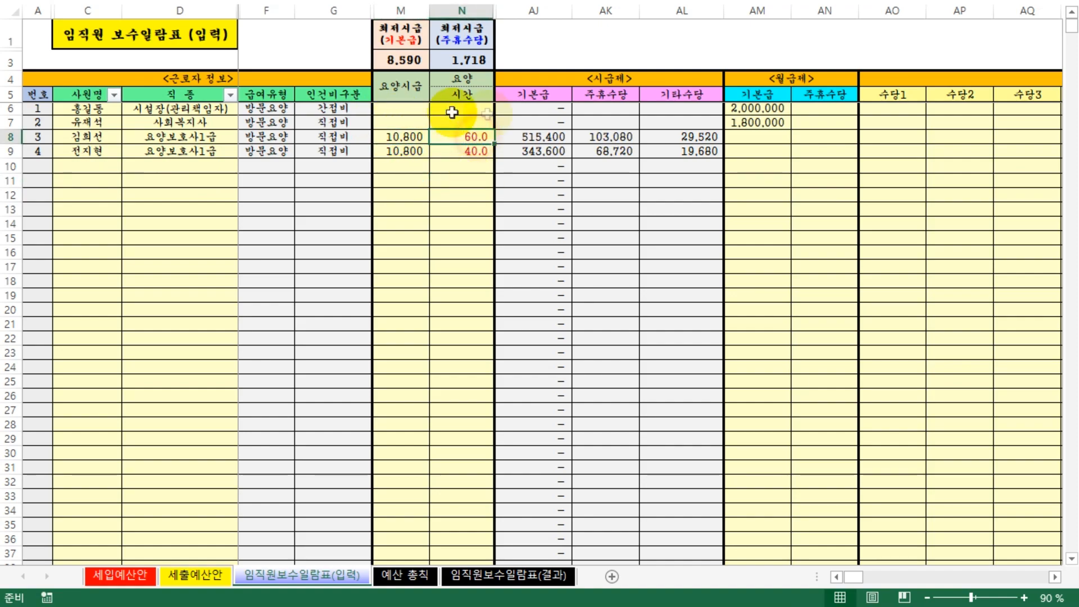
left_click_drag(526, 136, 699, 158)
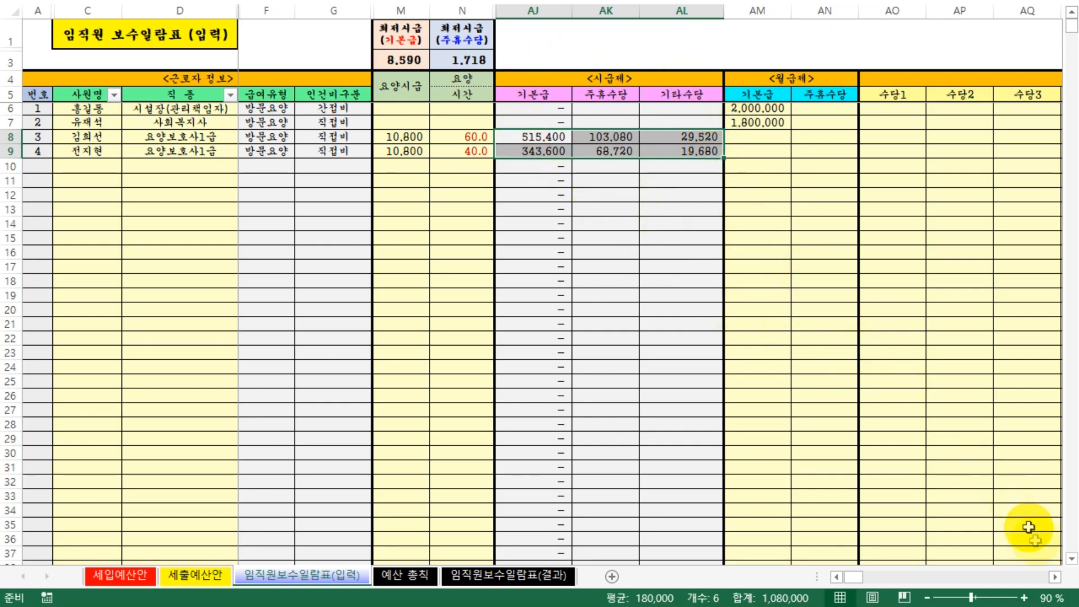
- Examine the <수당> columns from 수당1 to 운전보조 on the input sheet
left_click(1054, 576)
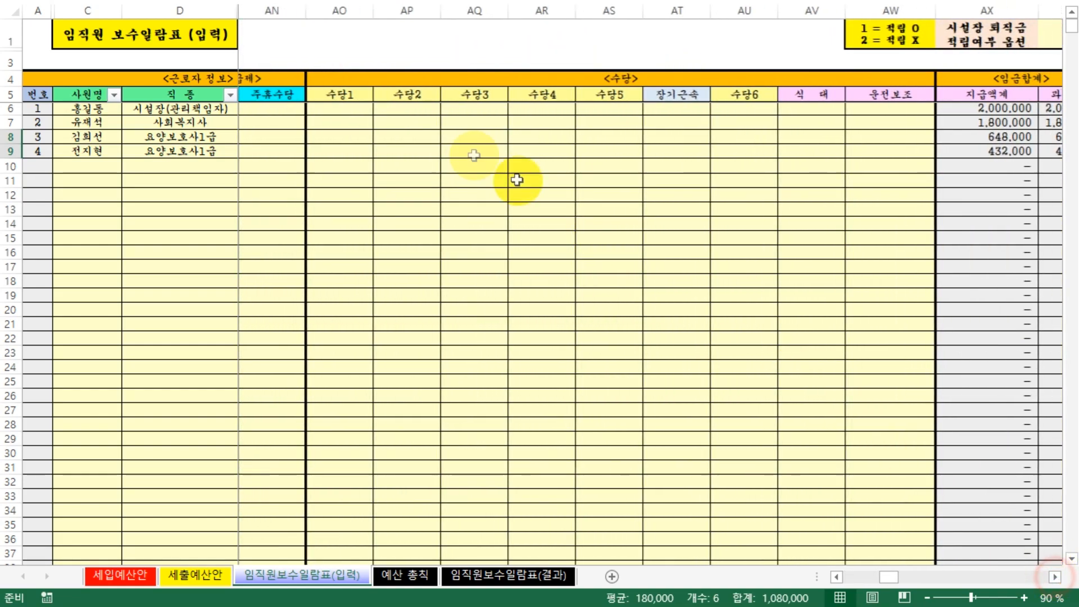
left_click_drag(350, 92, 830, 211)
left_click(830, 212)
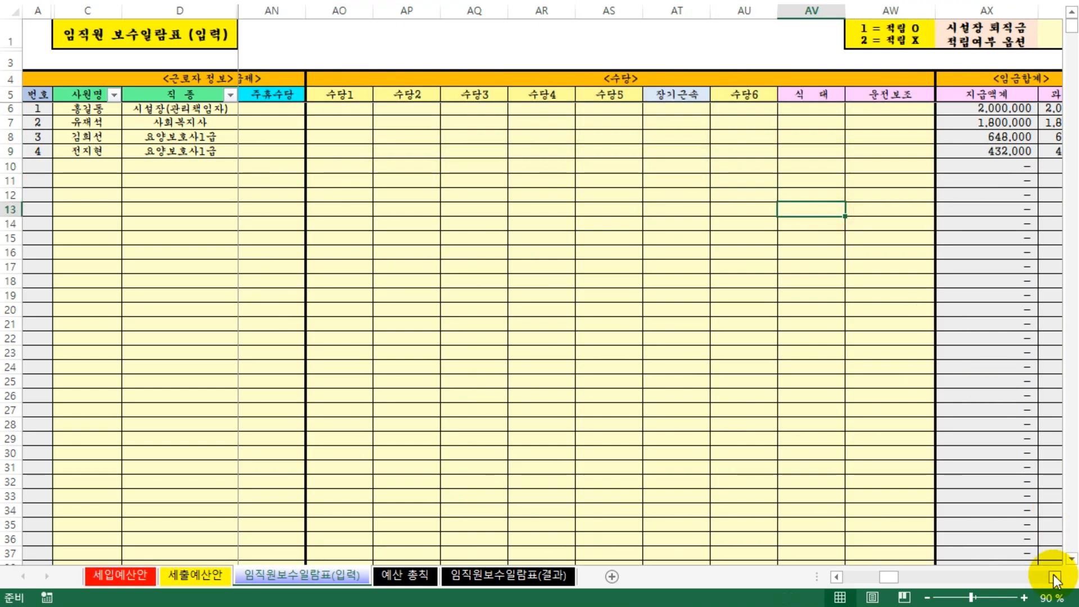
- Examine the <임금합계> and <사회보험 부담금> columns and the 퇴직연금/퇴직금 option legend, and return to the first pay columns
left_click(1054, 576)
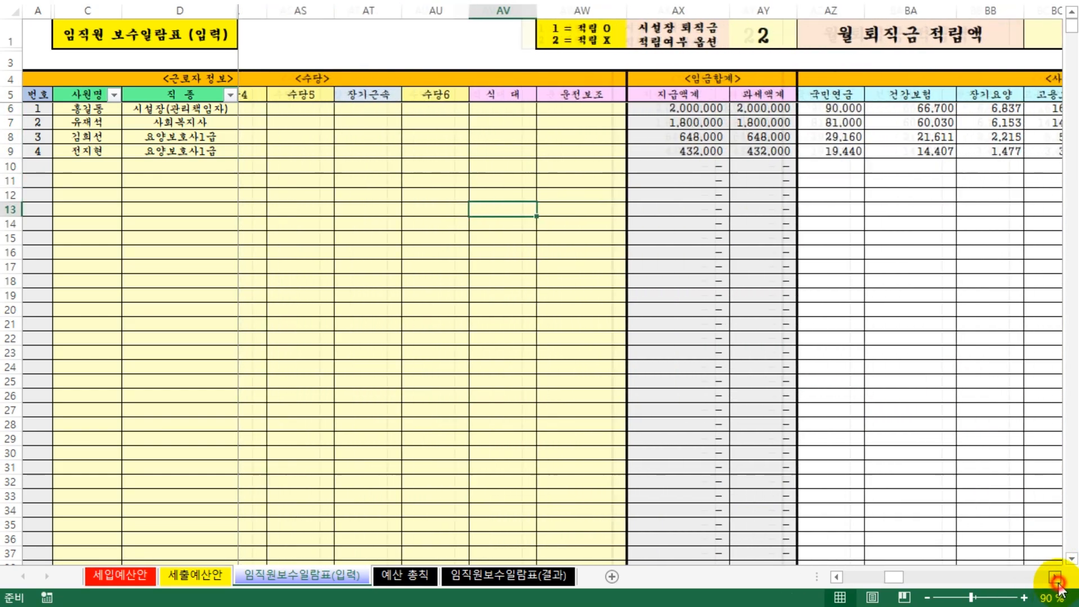
left_click(1055, 576)
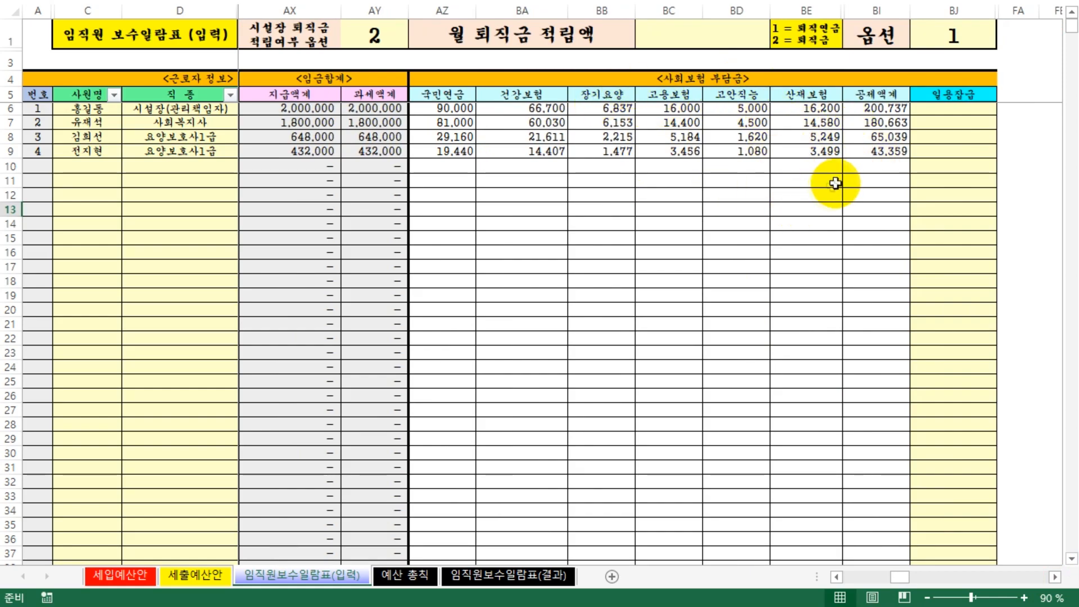
left_click(835, 577)
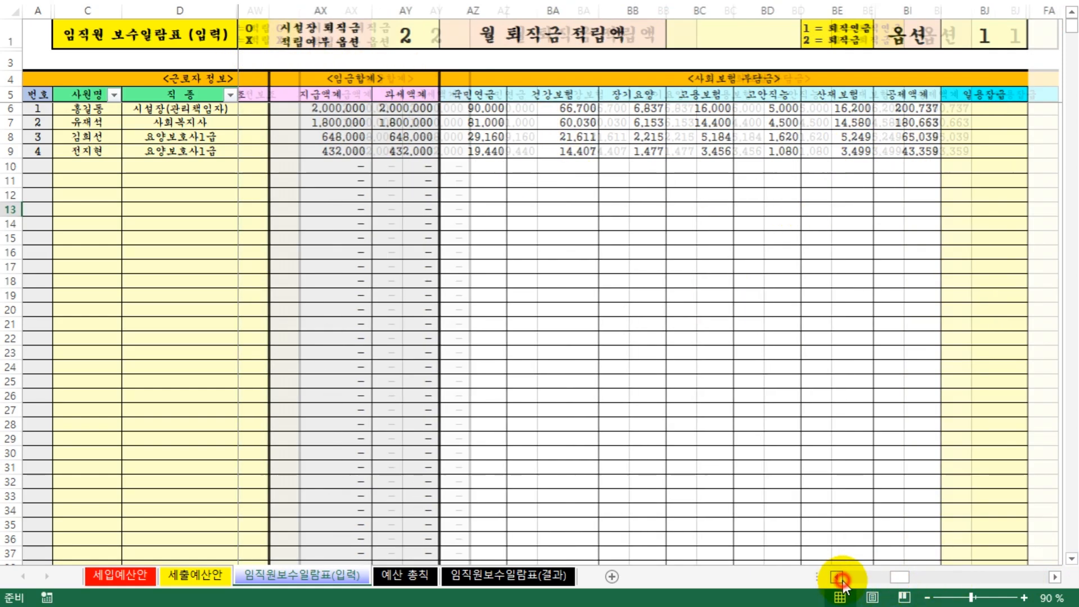
left_click(1053, 577)
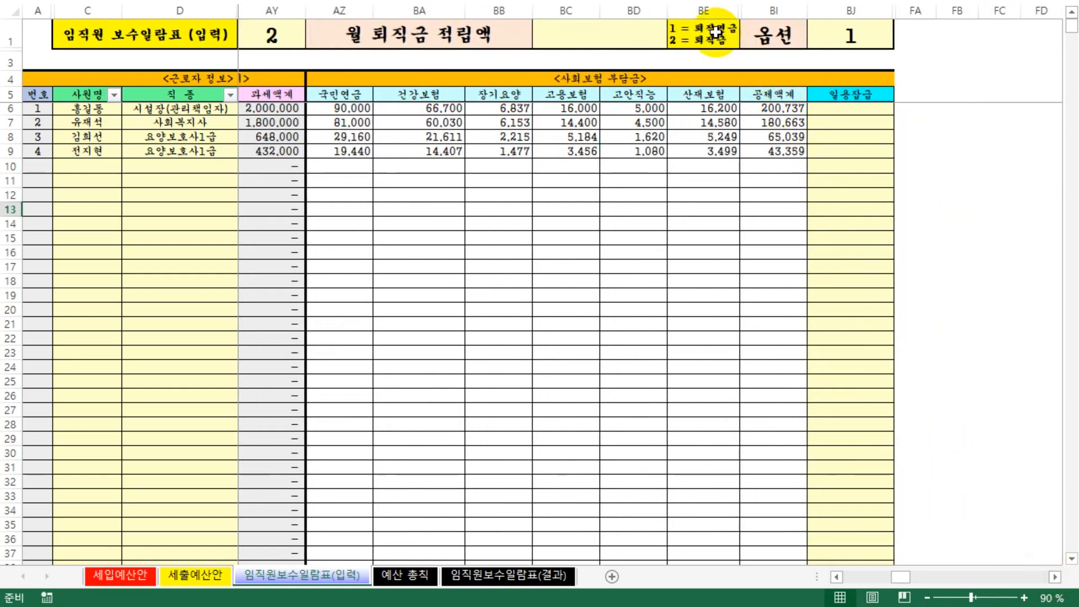
left_click(715, 32)
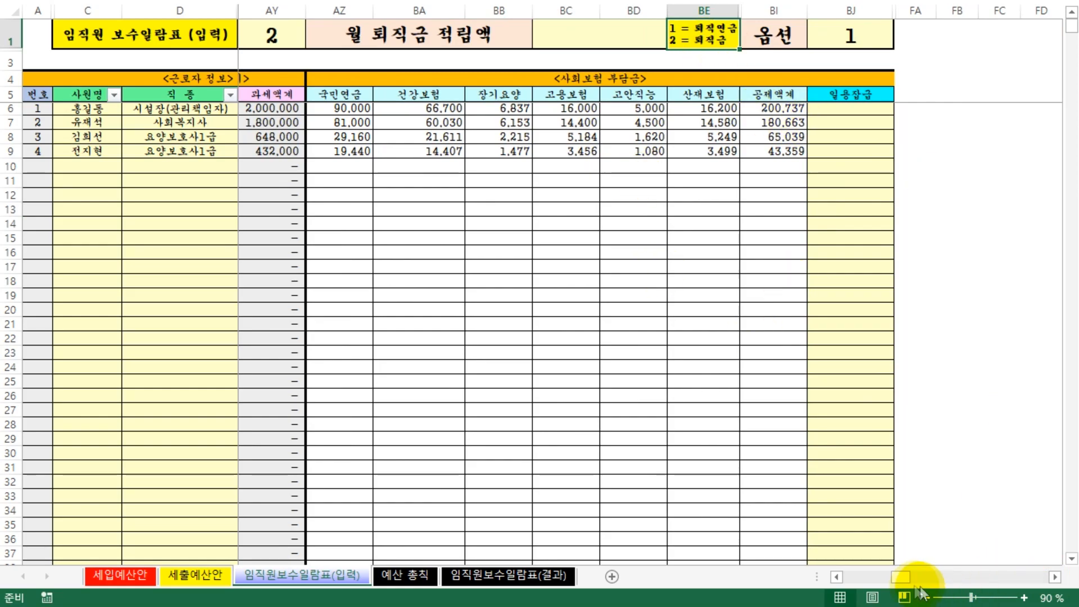
left_click_drag(904, 581, 669, 565)
left_click(399, 409)
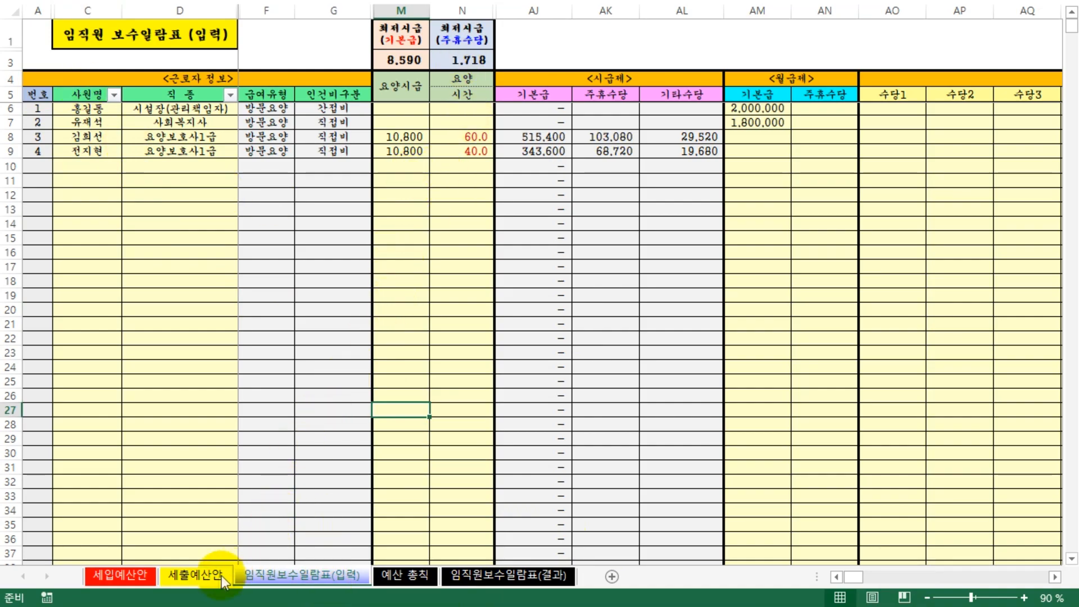
- Review the 급여 to 사회보험부담금 budget items and the 직접인건비 비율 on the 세출예산안 sheet
left_click(200, 578)
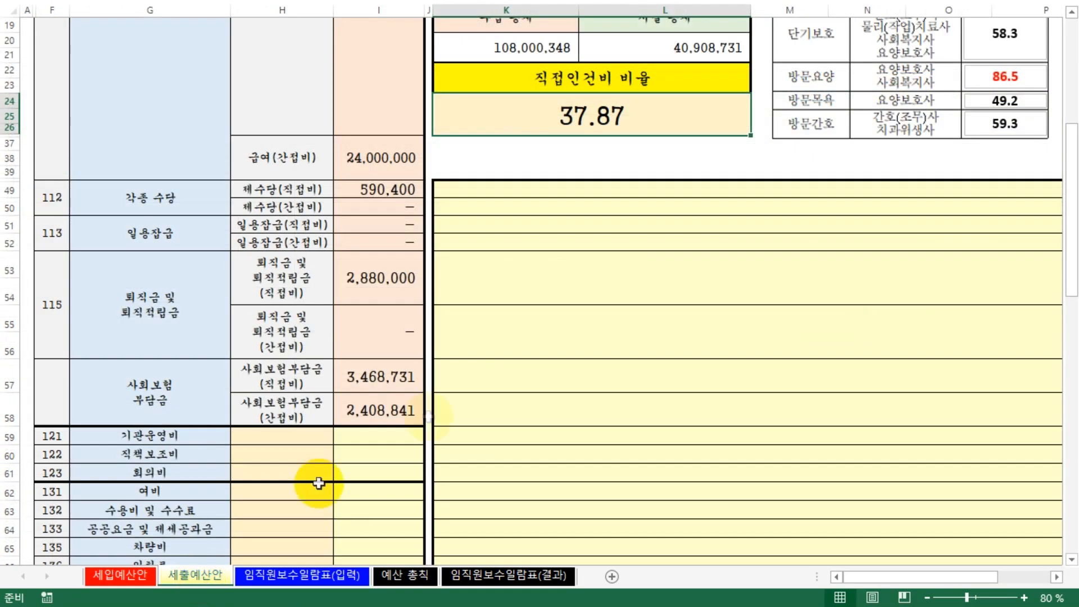
scroll(490, 384, "up", 2)
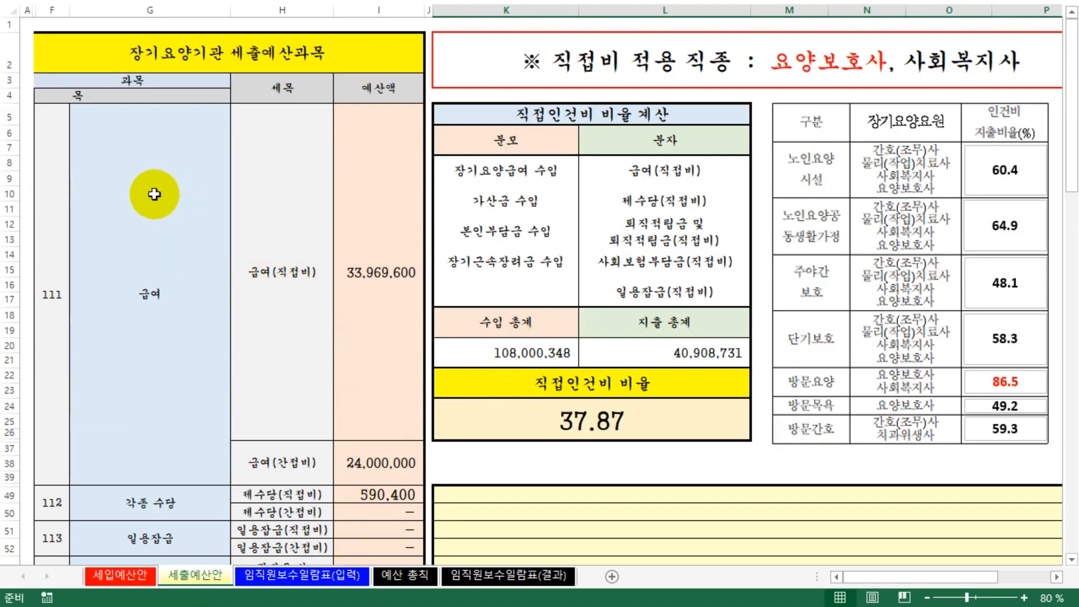
left_click_drag(157, 186, 391, 323)
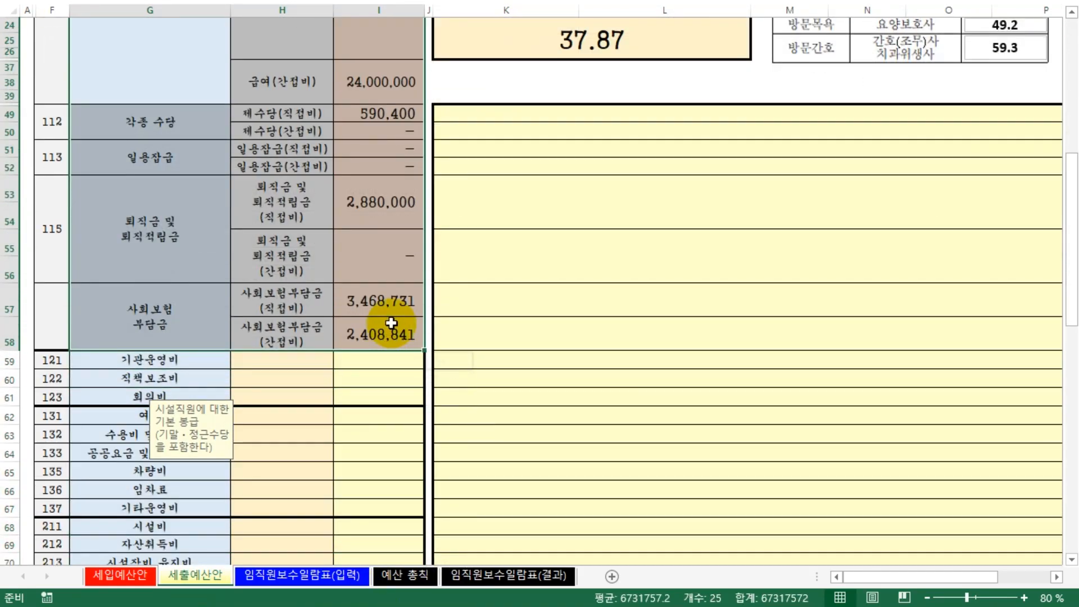
scroll(662, 416, "up", 6)
left_click(569, 278)
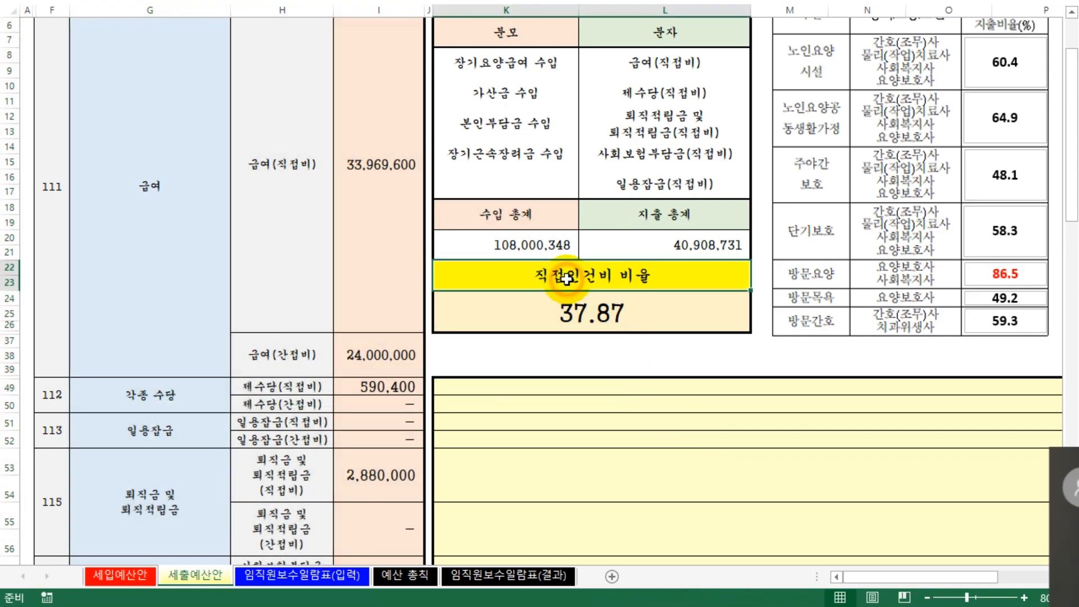
left_click(584, 325)
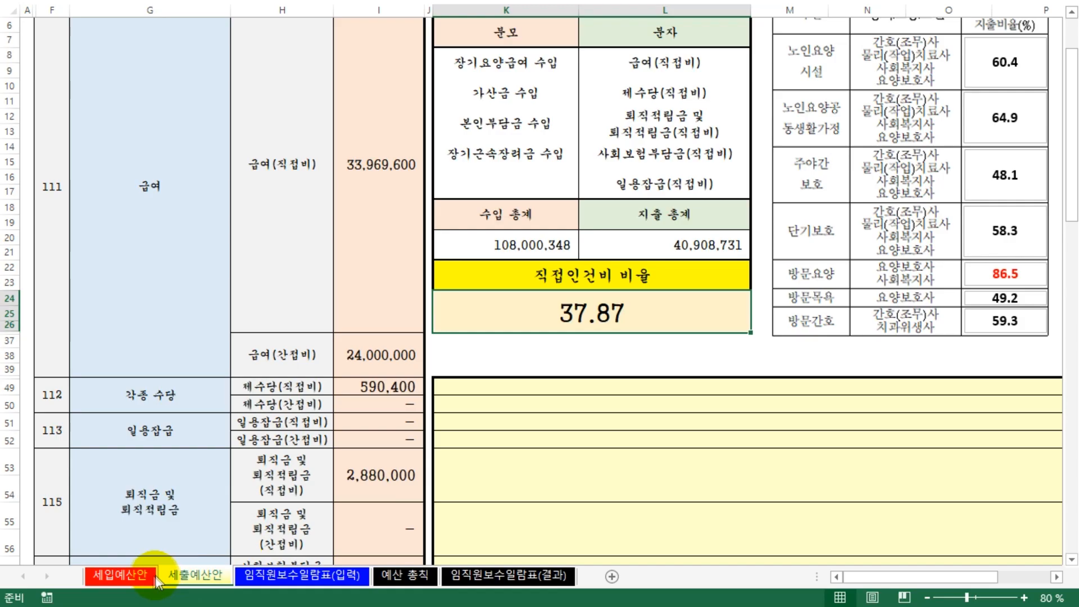
- Look over the 세입예산안 sheet, and examine the direct and indirect 인건비 items on the 세출예산안 sheet
left_click(120, 574)
scroll(453, 429, "down", 5)
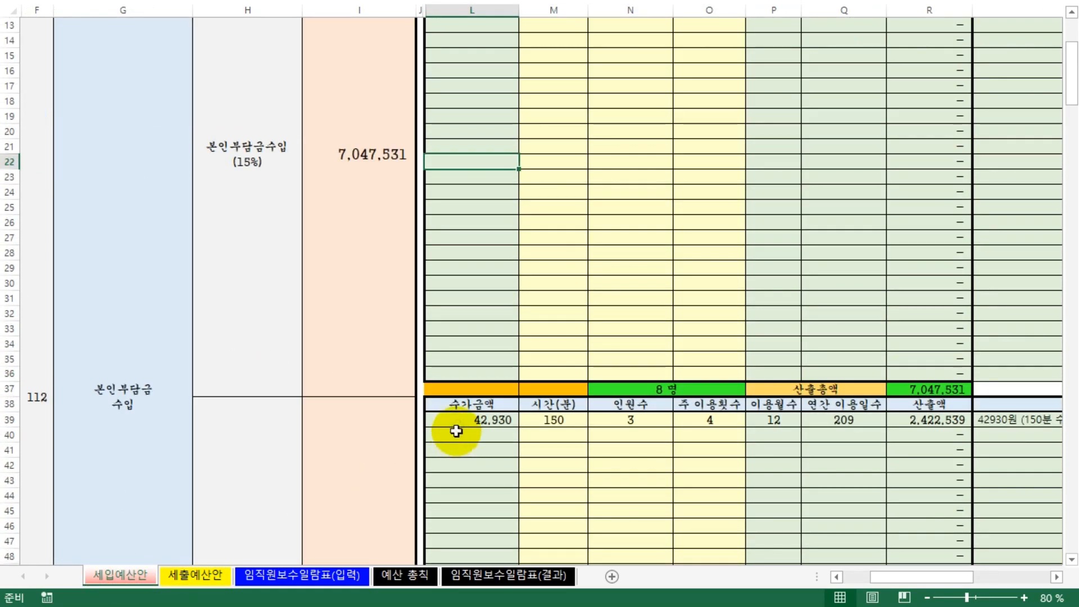
left_click(211, 579)
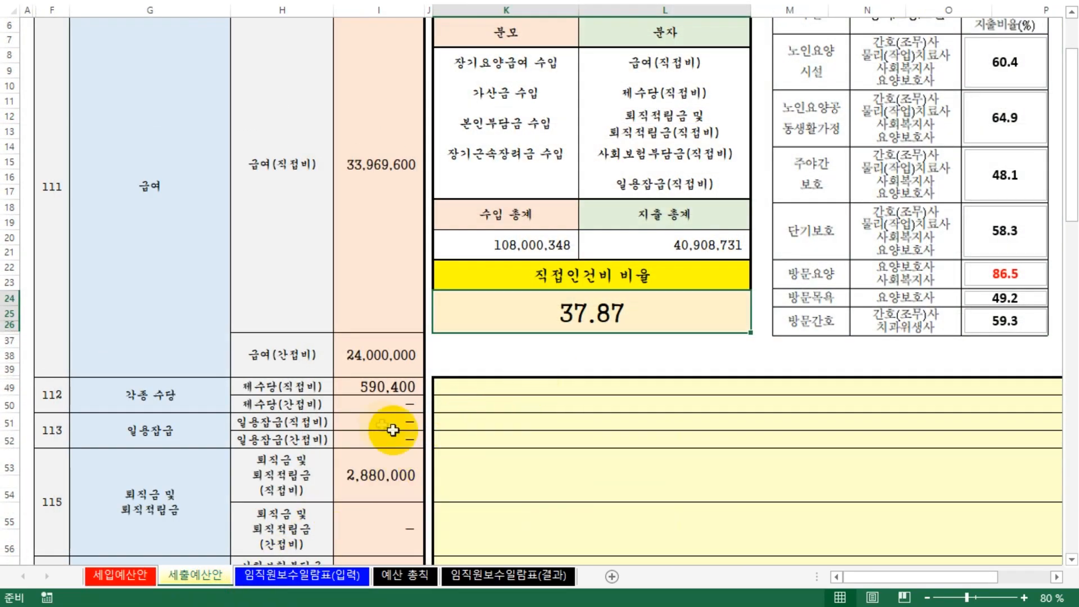
left_click(381, 281)
left_click_drag(381, 281, 380, 481)
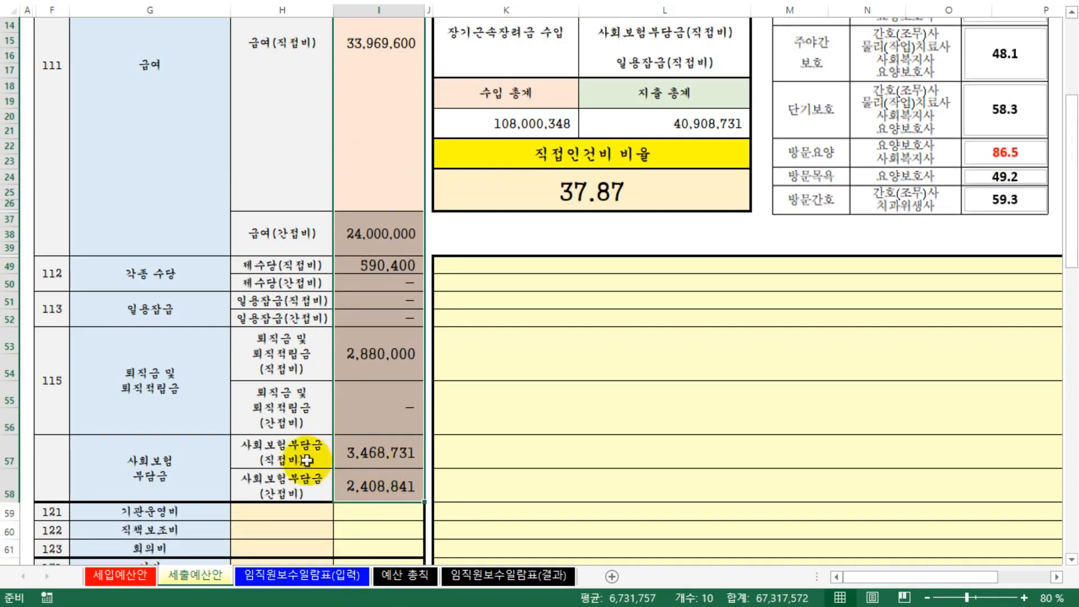
left_click(281, 458)
left_click(285, 346)
left_click(291, 266)
left_click(291, 301)
left_click(290, 234)
scroll(552, 344, "up", 2)
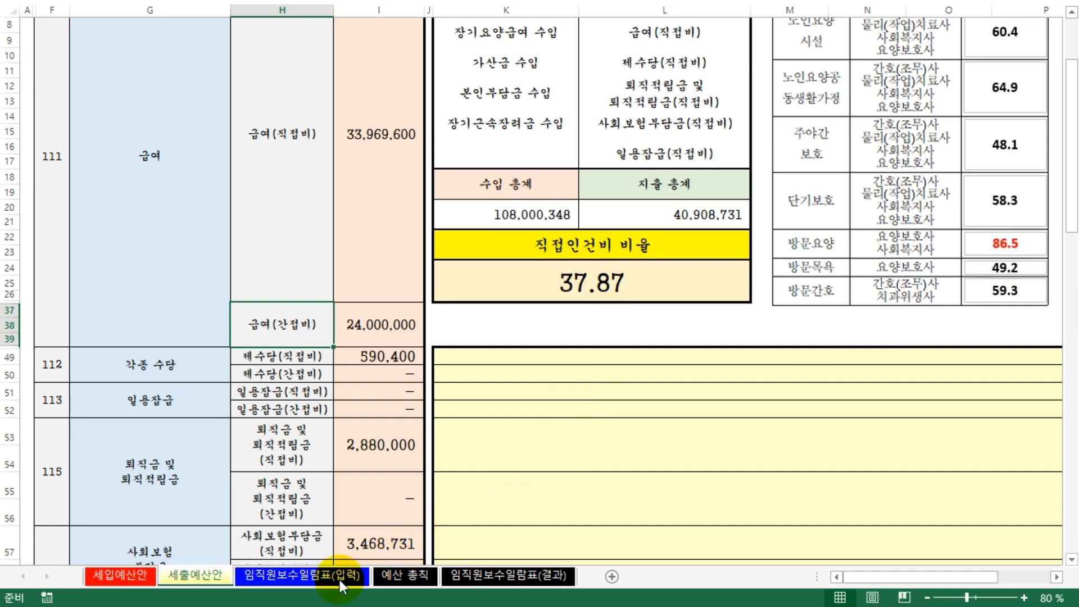
- Check the 사원명 and 직종 cells from row 9 downward on the 임직원보수일람표(입력) sheet for further employees
left_click(291, 581)
left_click_drag(121, 169, 225, 210)
left_click_drag(174, 289, 161, 514)
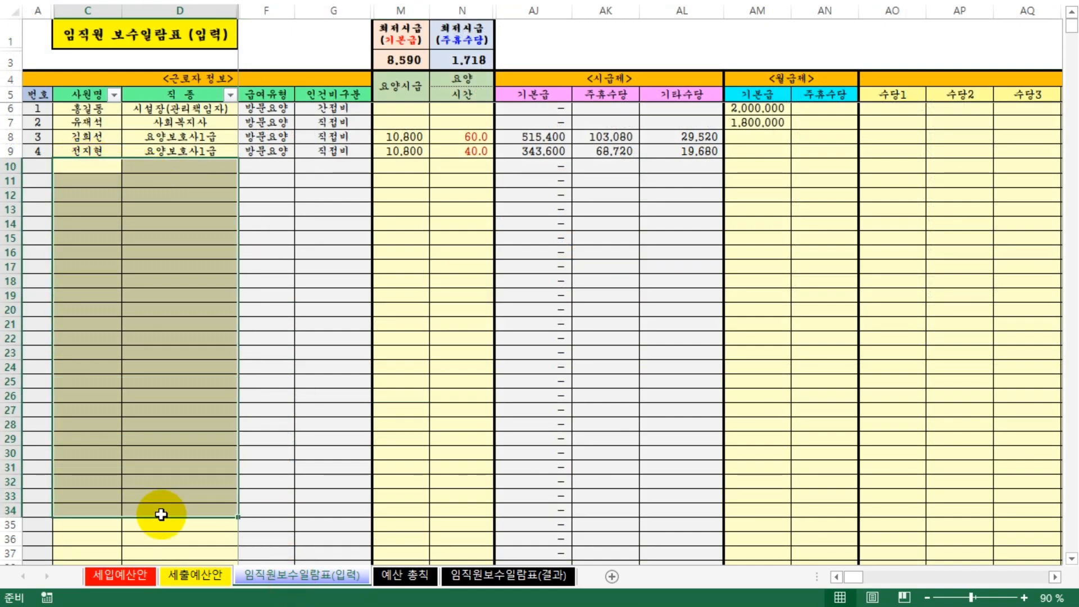
left_click_drag(118, 151, 183, 402)
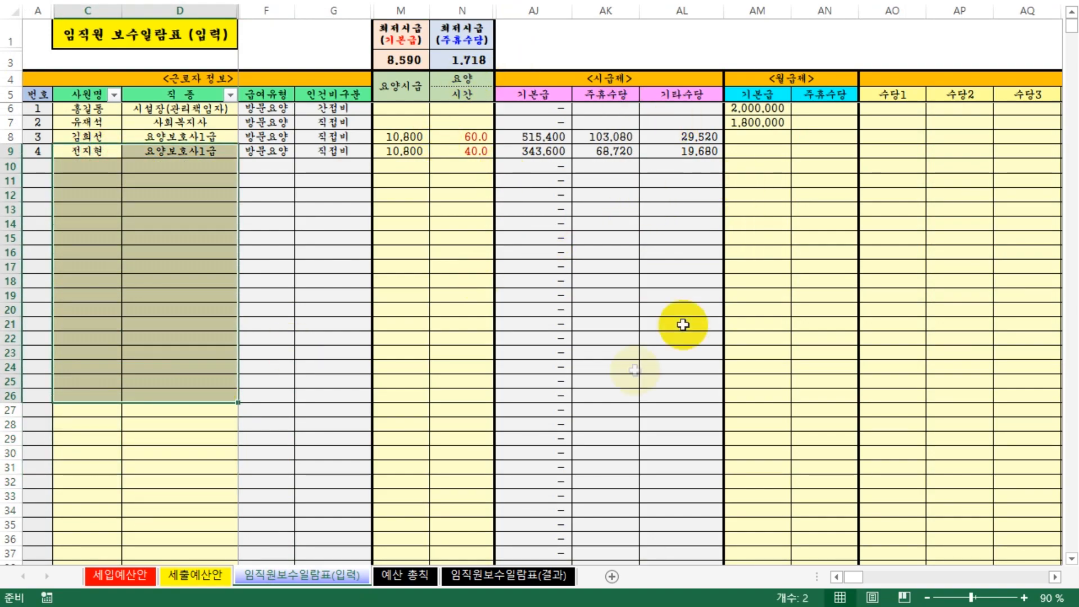
- Check the 시간(분), 인원수 and 주 이용일수 entries in the first rows of the 세입예산안 sheet
left_click(115, 575)
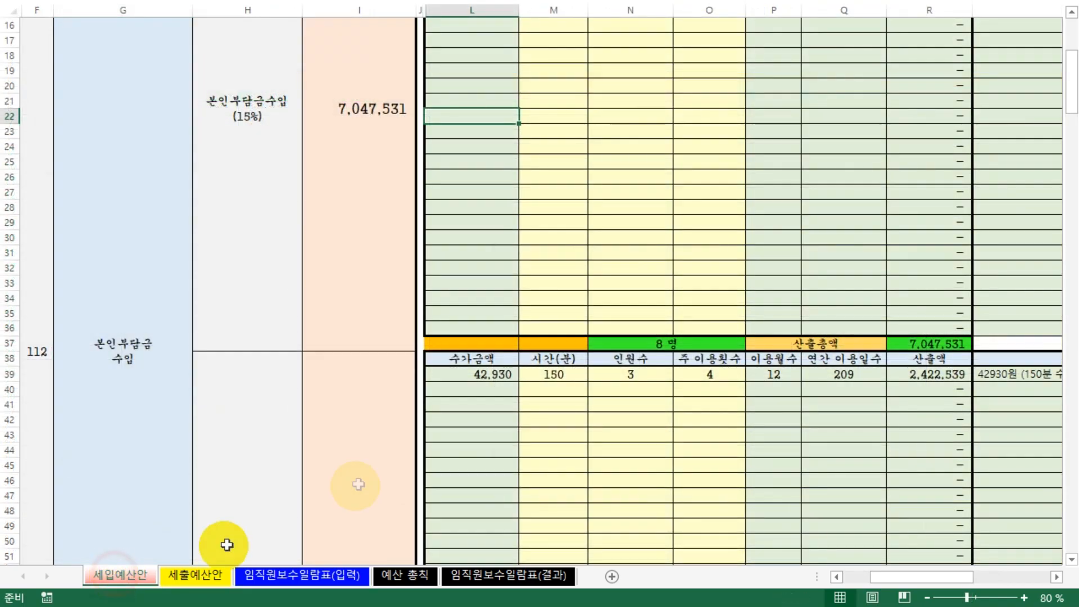
scroll(658, 427, "up", 9)
left_click_drag(554, 152, 693, 217)
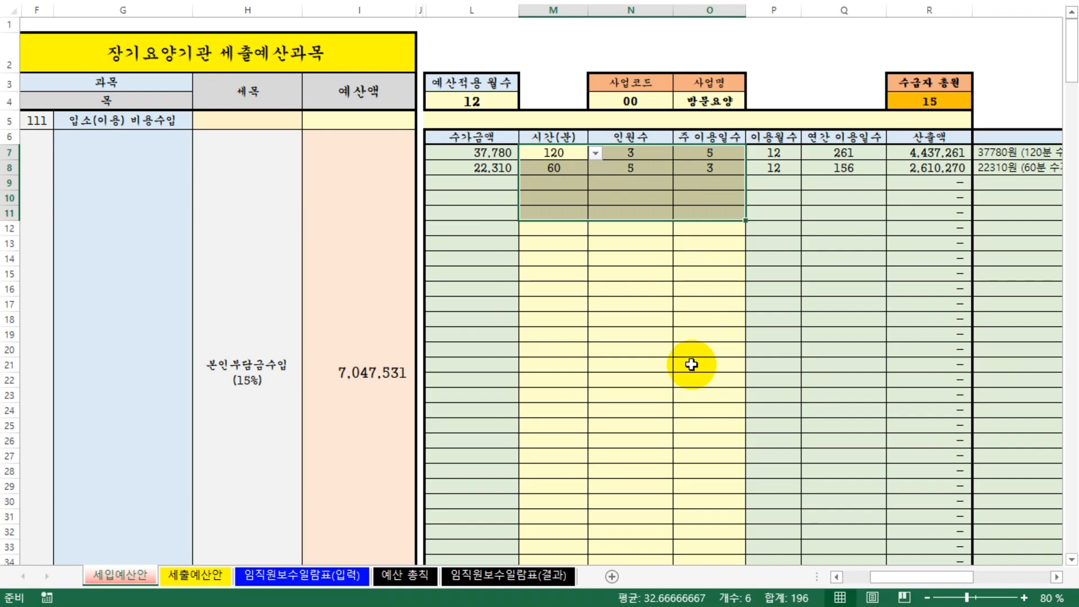
left_click(658, 366)
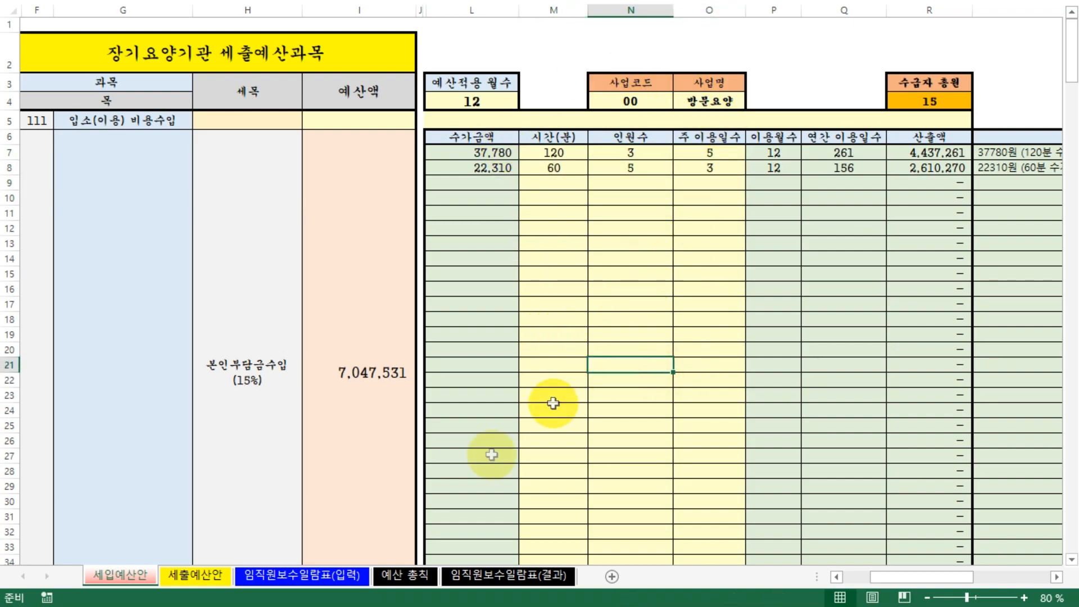
- On the 임직원보수일람표(입력) sheet, copy the two 요양보호사1급 employees' 사원명 and 직종 and paste them as values into rows 10 to 31
left_click(271, 581)
left_click(285, 403)
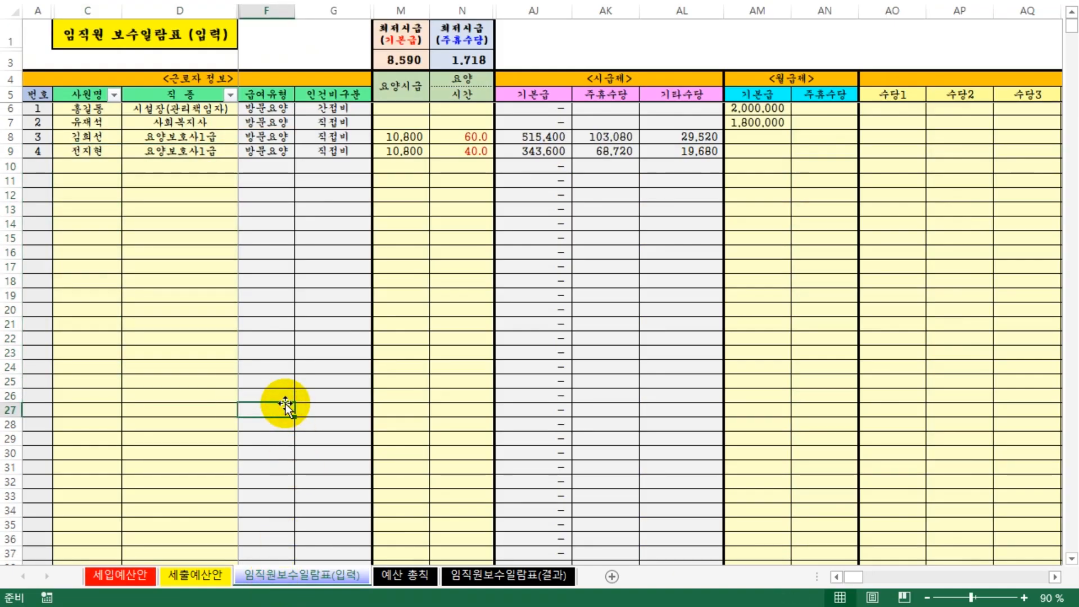
left_click(222, 253)
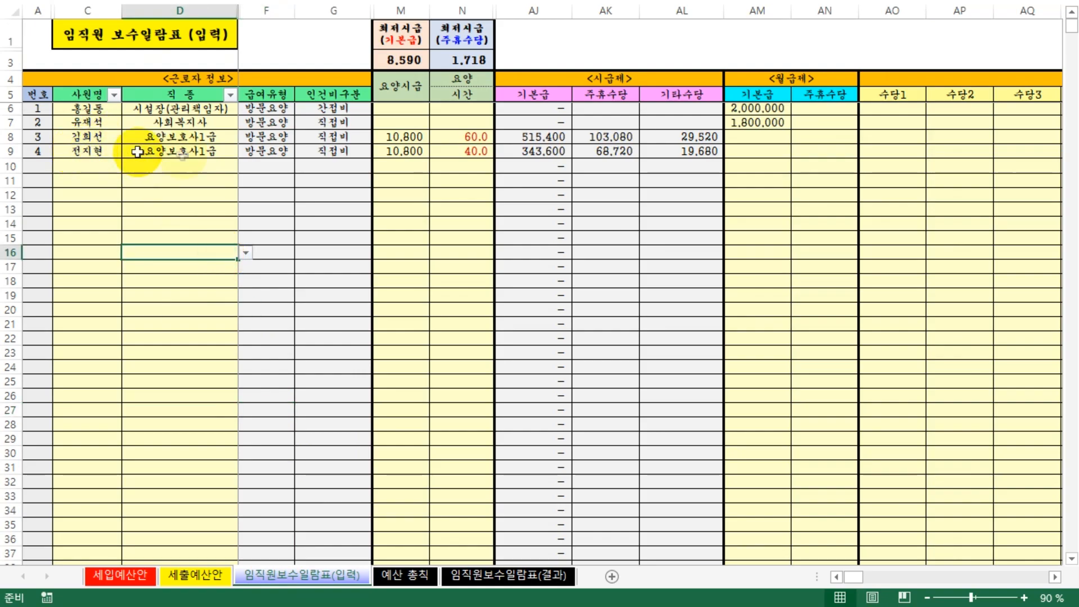
left_click_drag(78, 136, 186, 152)
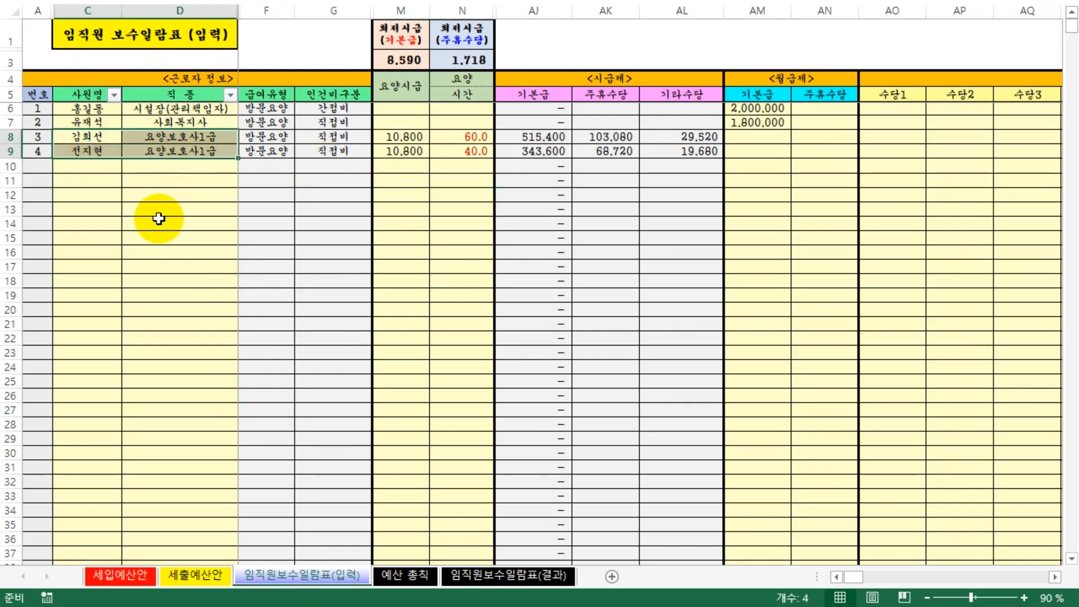
key("ctrl+c")
left_click_drag(101, 165, 168, 468)
right_click(157, 371)
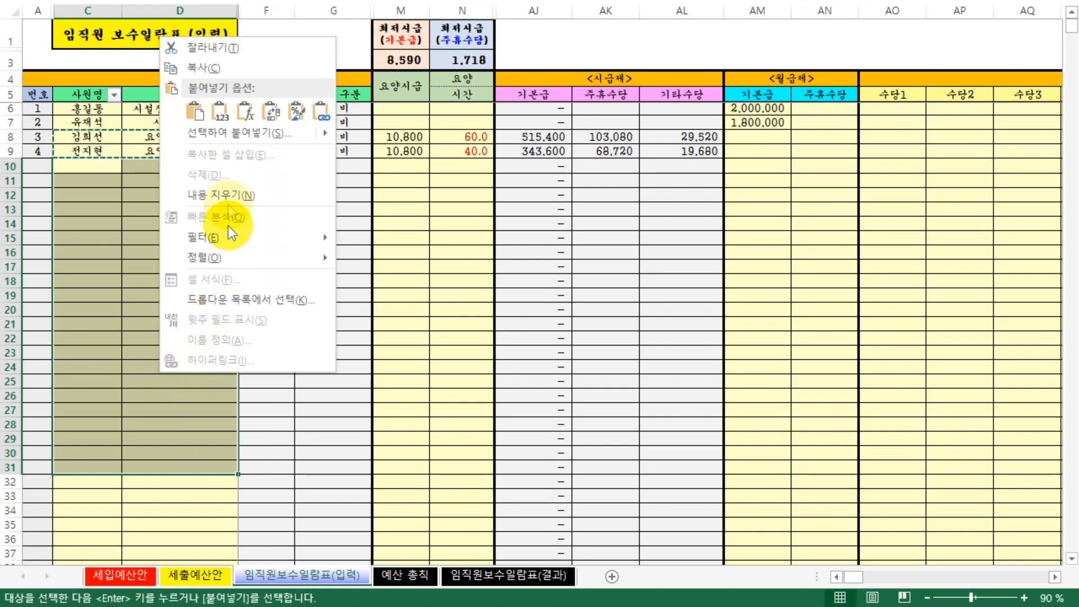
left_click(222, 110)
- Clear the surplus 사원명 and 직종 entries from row 29 downward
left_click(85, 450)
left_click_drag(73, 437, 185, 490)
key("Delete")
left_click(105, 530)
left_click(153, 426)
left_click_drag(408, 451, 450, 411)
left_click(515, 337)
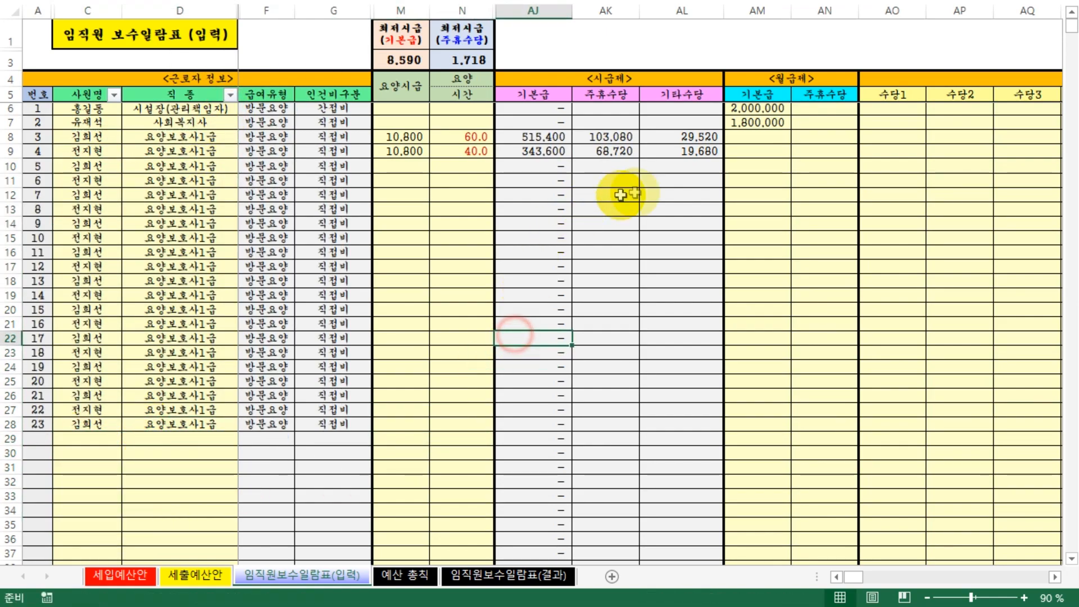
left_click_drag(414, 149, 470, 150)
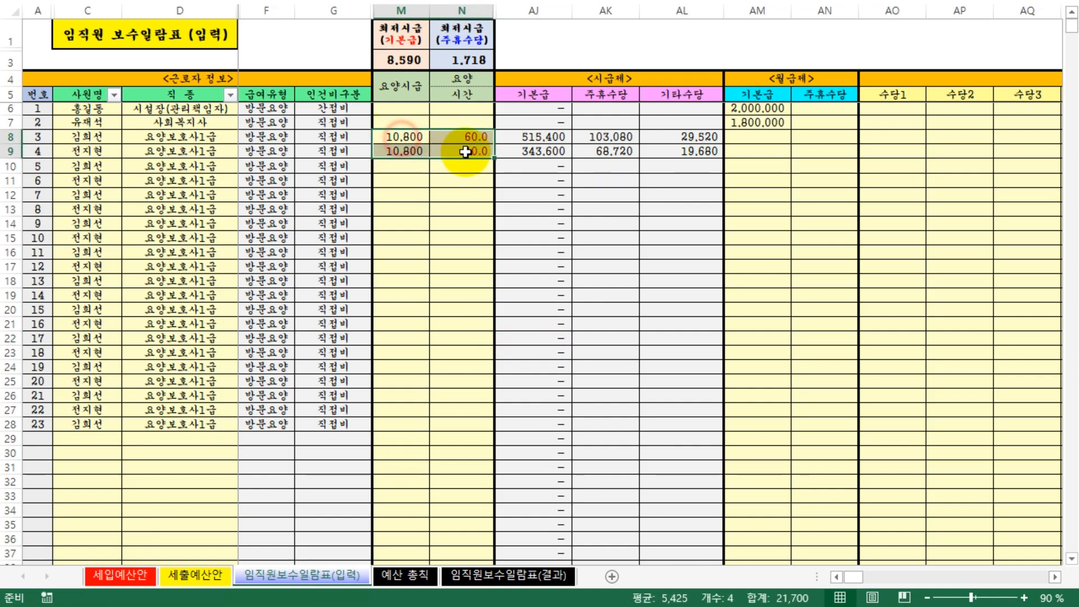
key("ctrl+c")
left_click(397, 173)
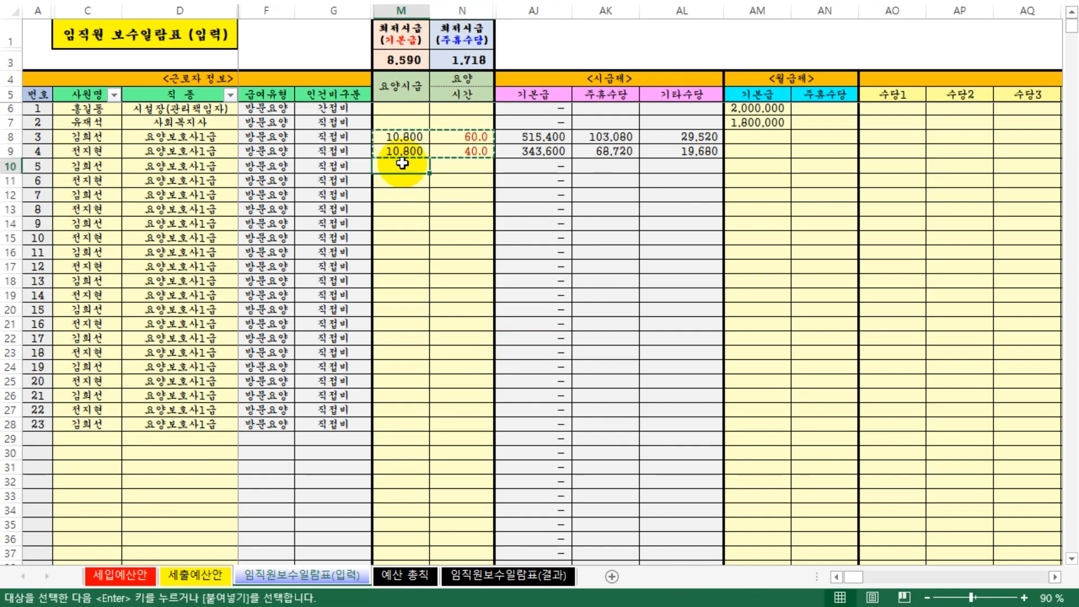
- Copy the 요양시급 10,800 and 요양시간 60.0 from row 8 and paste them as values into rows 10 to 28
left_click_drag(407, 136, 462, 138)
key("ctrl+c")
left_click_drag(402, 171, 422, 424)
right_click(441, 377)
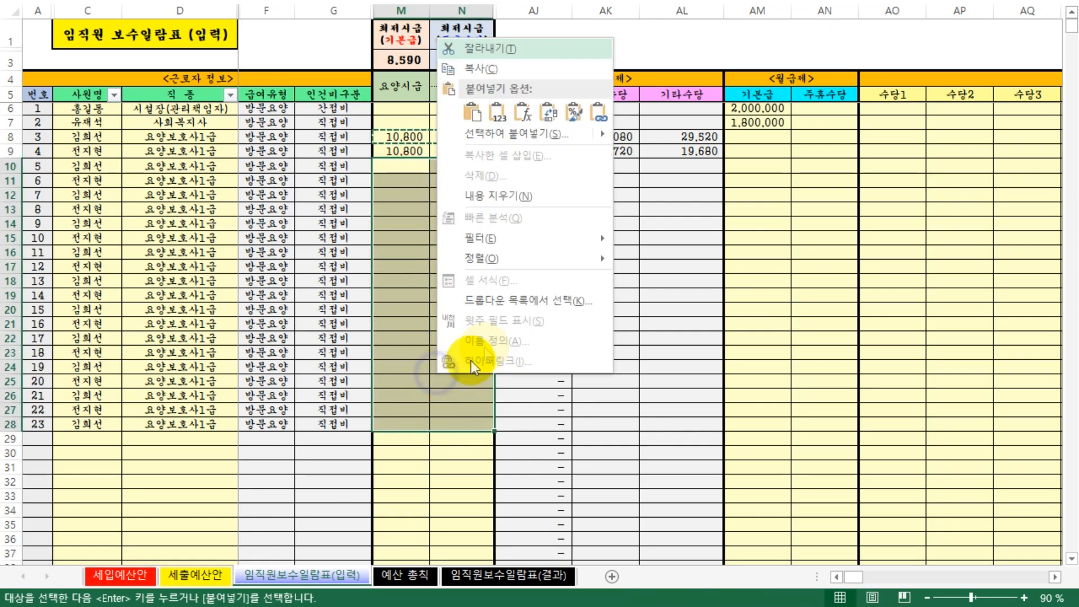
left_click(497, 119)
left_click(618, 337)
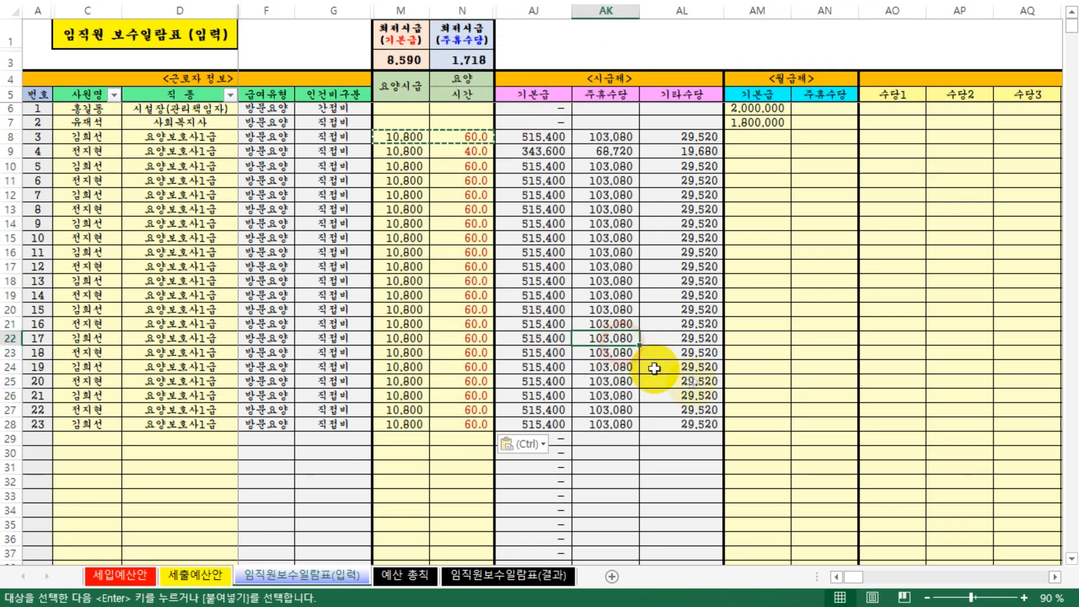
- Review the 임금합계 columns for the added employees and check the 직접인건비 비율 on the 세출예산안 sheet
left_click(1055, 577)
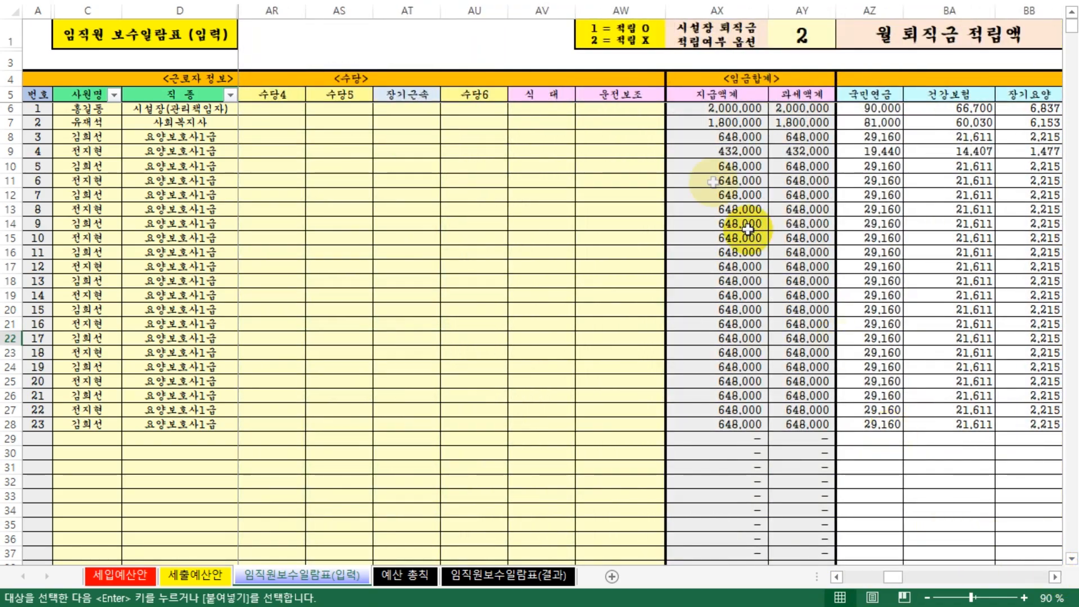
left_click(438, 510)
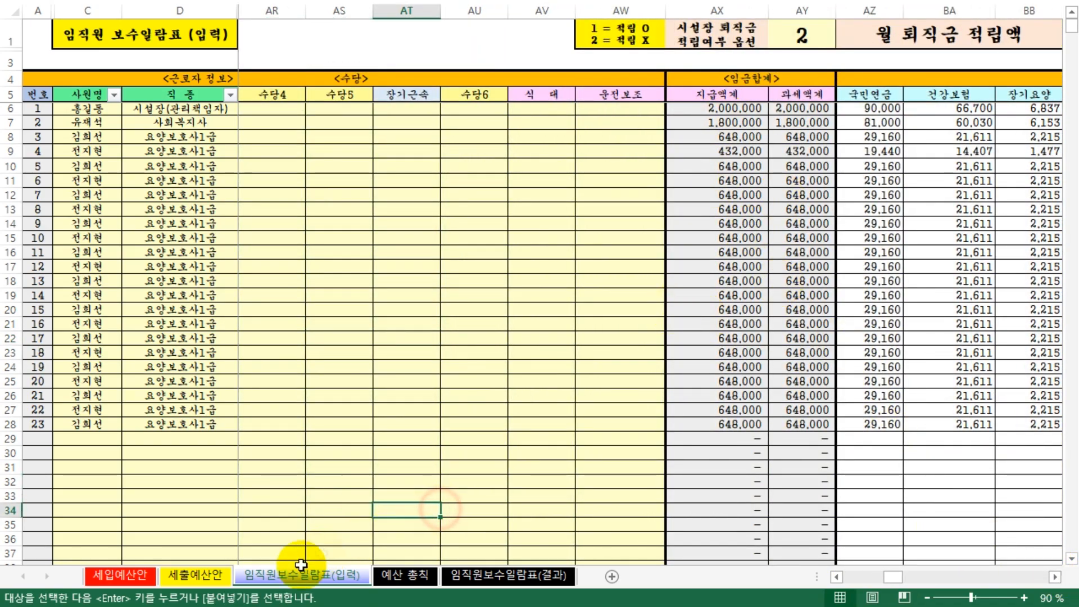
left_click(195, 578)
left_click(614, 402)
left_click(585, 284)
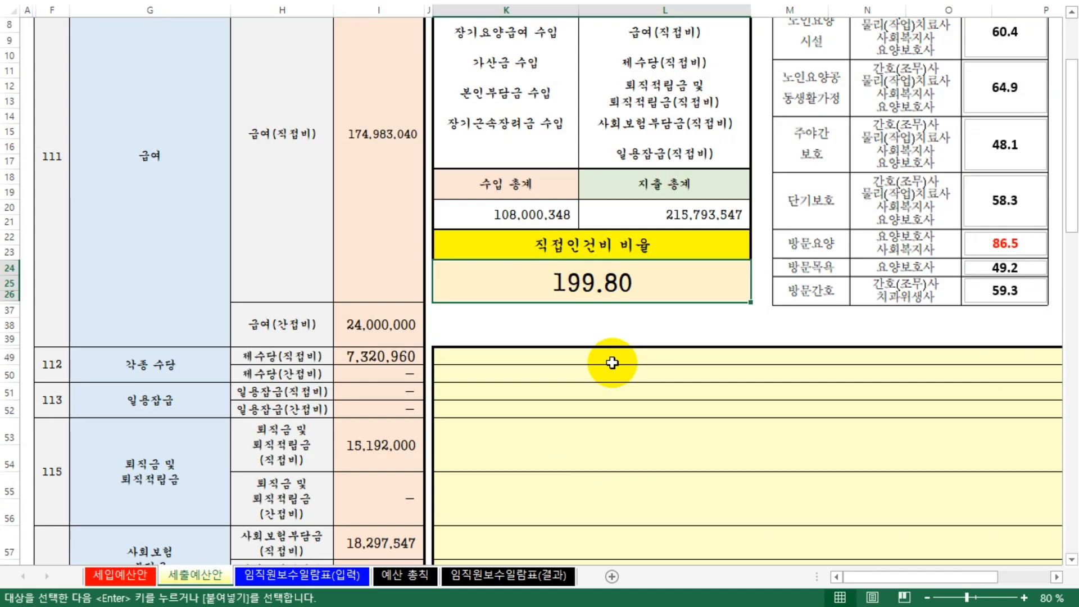
left_click(281, 576)
left_click(293, 424)
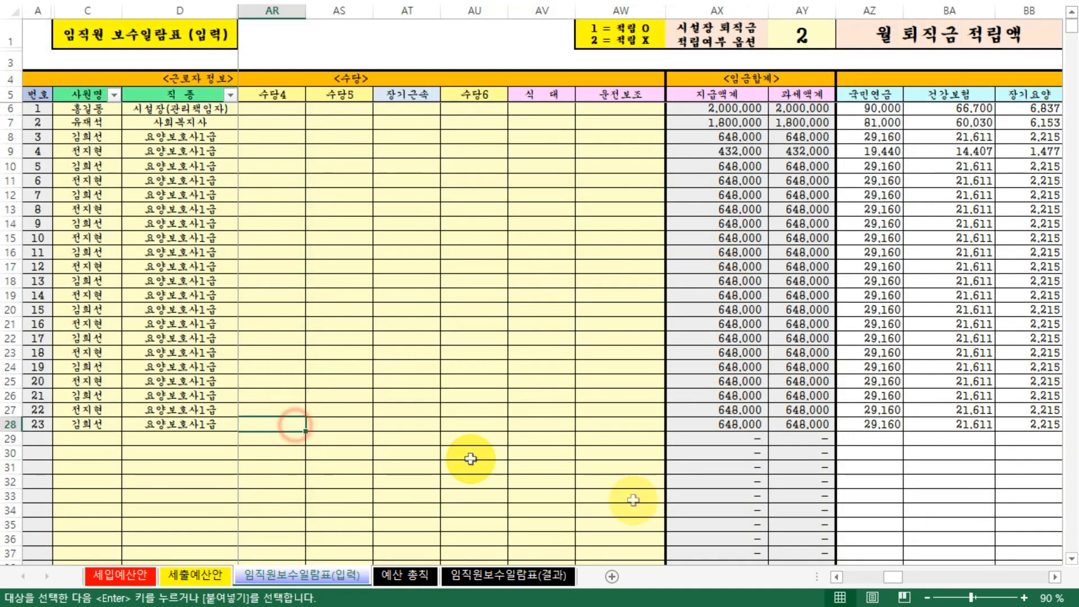
- On the 임직원보수일람표(입력) sheet, clear the 사원명, 직종, 요양시급 and 요양시간 in rows 25 to 28, and check the 직접인건비 비율
left_click(860, 577)
left_click_drag(87, 380, 196, 420)
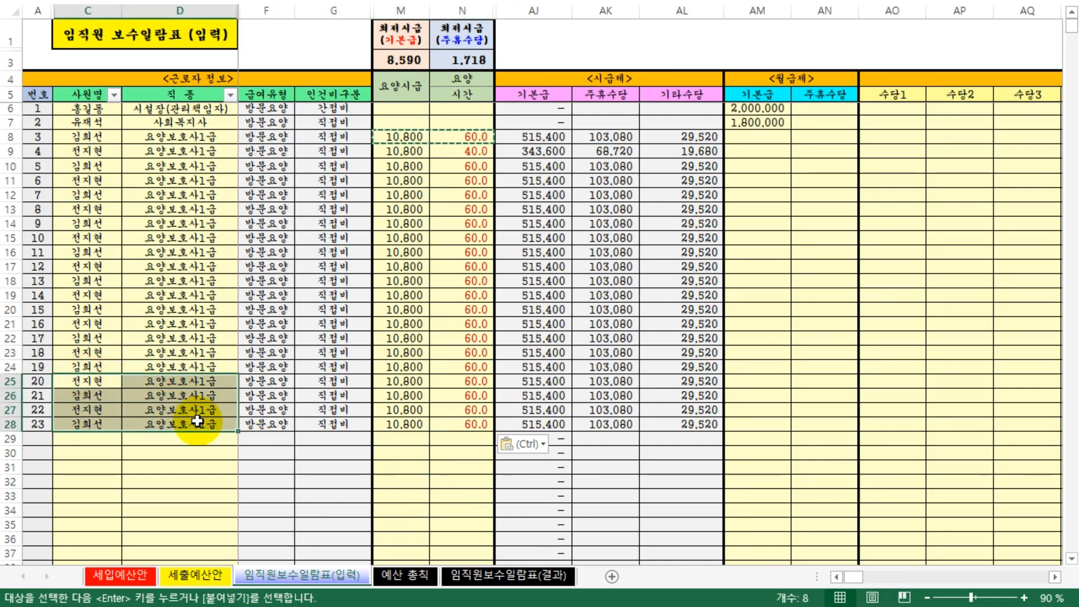
key("Delete")
left_click_drag(398, 381, 472, 440)
left_click(206, 573)
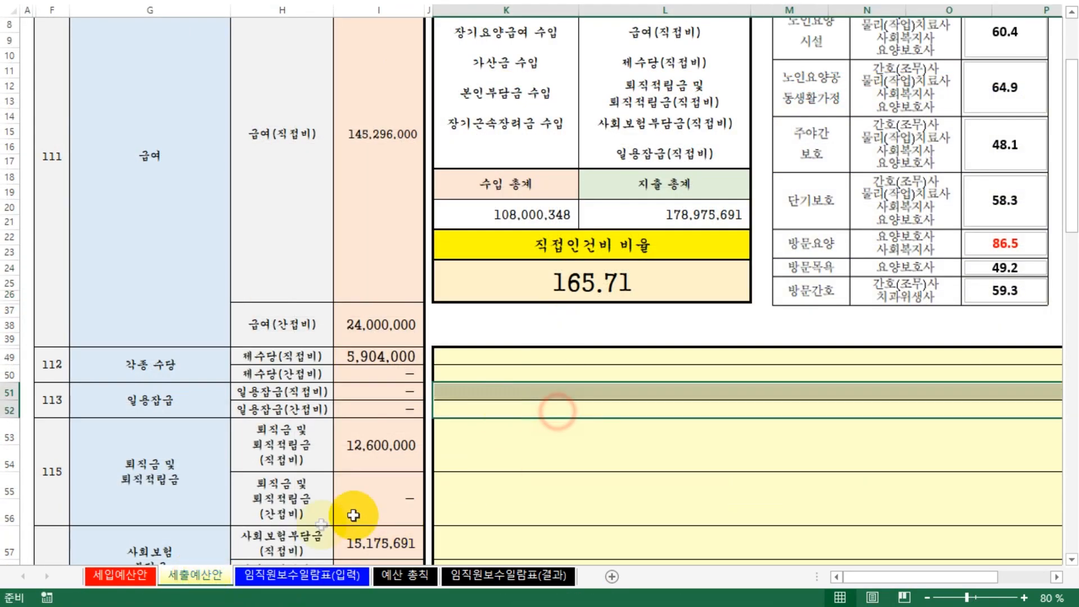
left_click(127, 579)
- Clear the 사원명, 직종, 요양시급 and 요양시간 in rows 17 to 24 of the input sheet and recheck the 직접인건비 비율
left_click(281, 574)
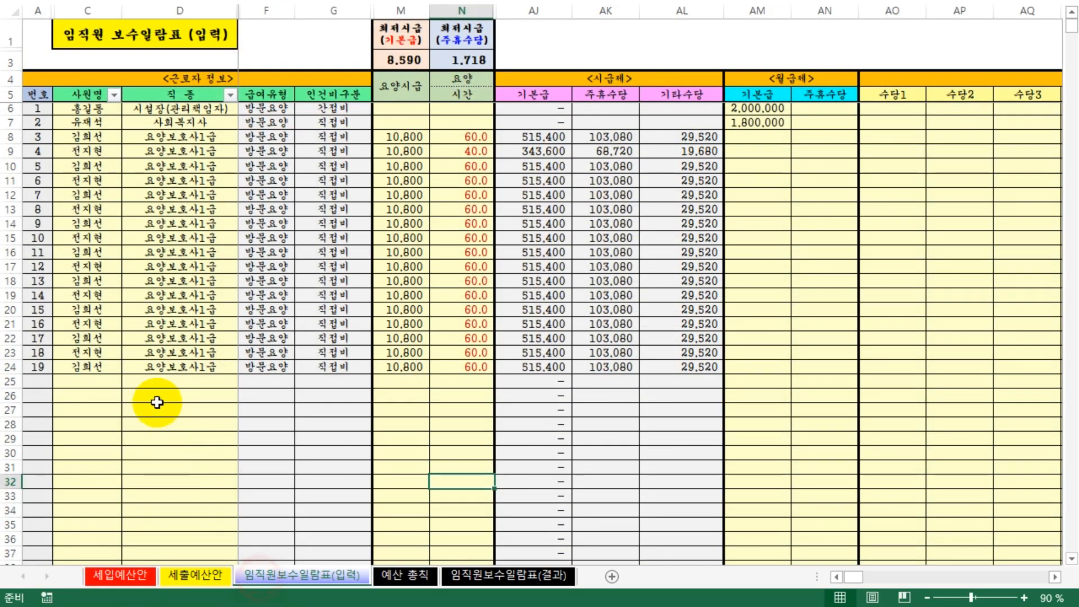
left_click(158, 397)
left_click_drag(72, 266, 169, 366)
key("Delete")
left_click_drag(395, 269, 456, 365)
key("Delete")
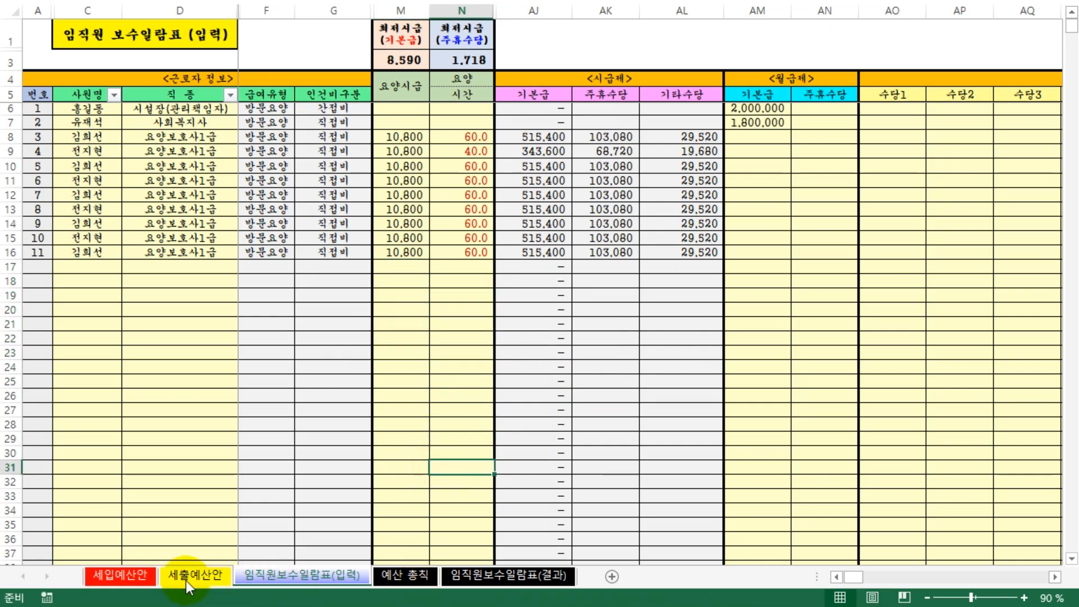
left_click(187, 575)
left_click(124, 573)
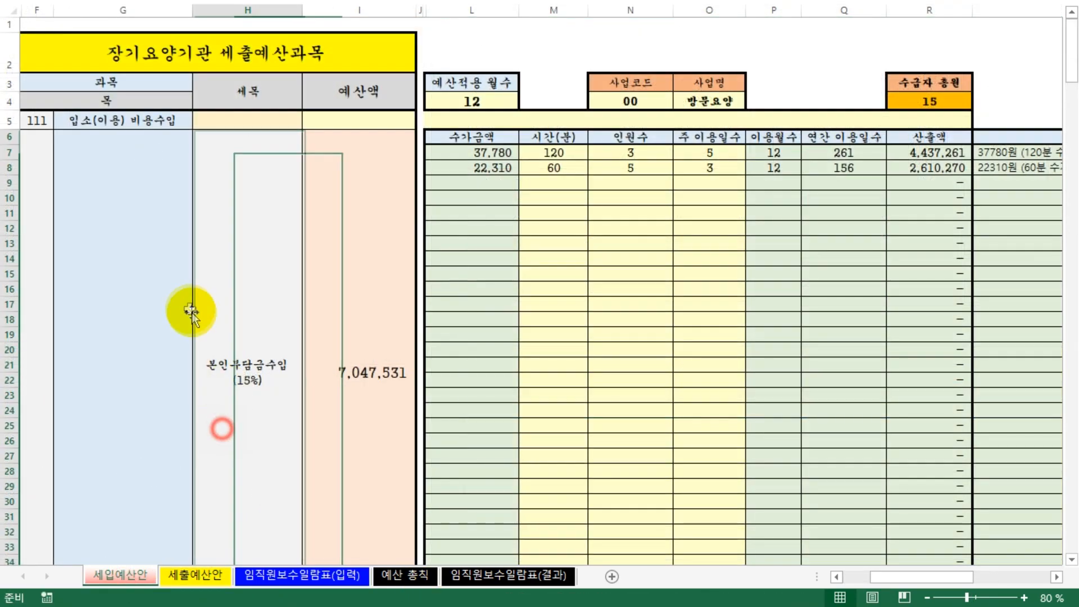
left_click(218, 577)
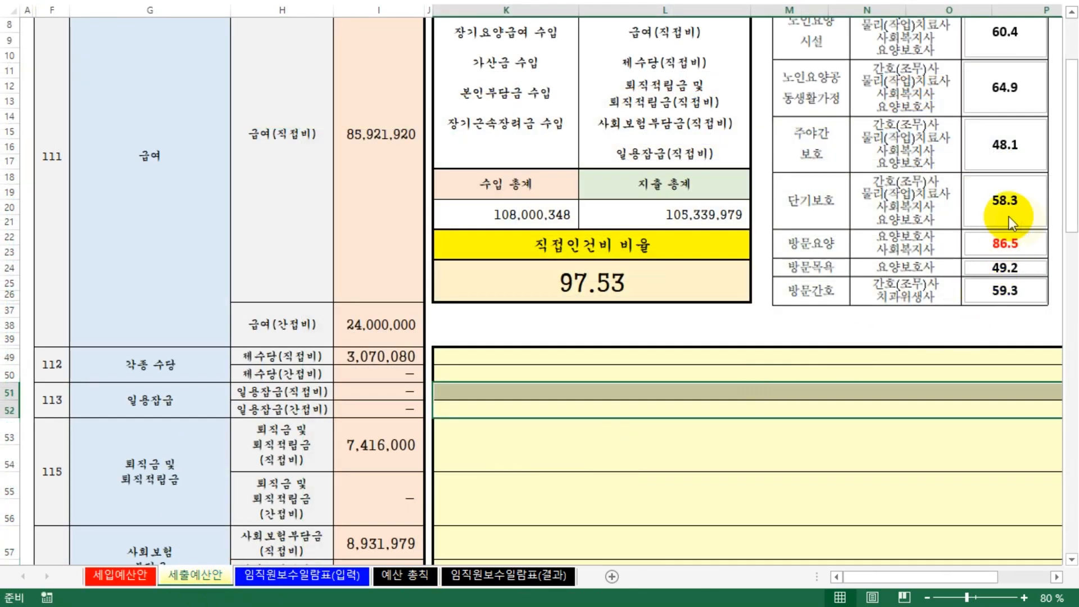
- Try clearing the employee and 요양시급/요양시간 entries in rows 14 to 16 and look at the 세출예산안 and 세입예산안 sheets
left_click(269, 574)
left_click_drag(87, 223, 179, 266)
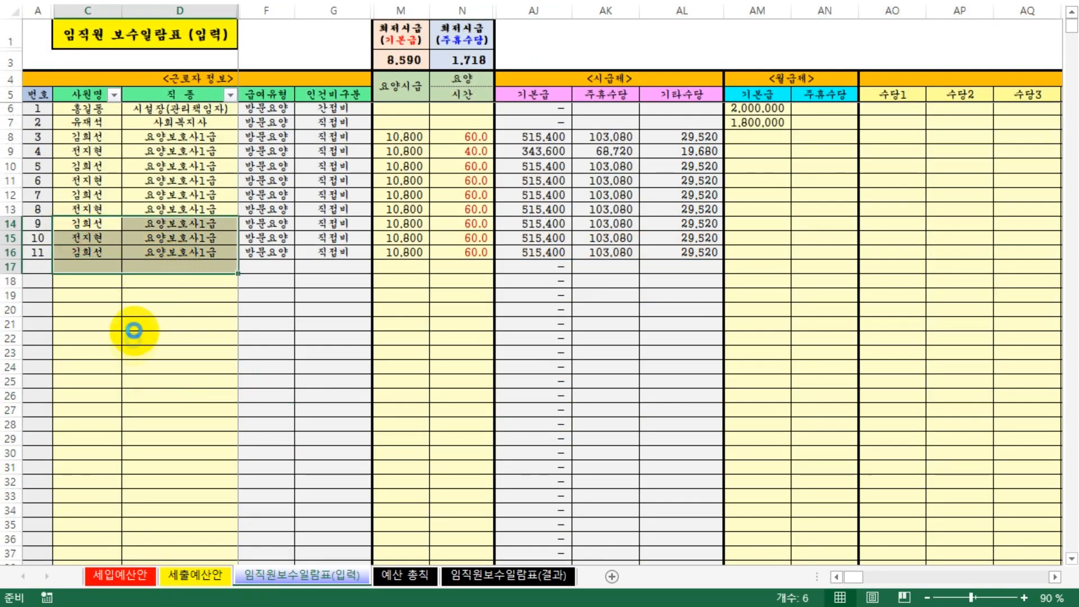
key("Delete")
left_click(134, 336)
left_click(443, 294)
left_click_drag(402, 224, 462, 266)
key("Delete")
left_click(414, 349)
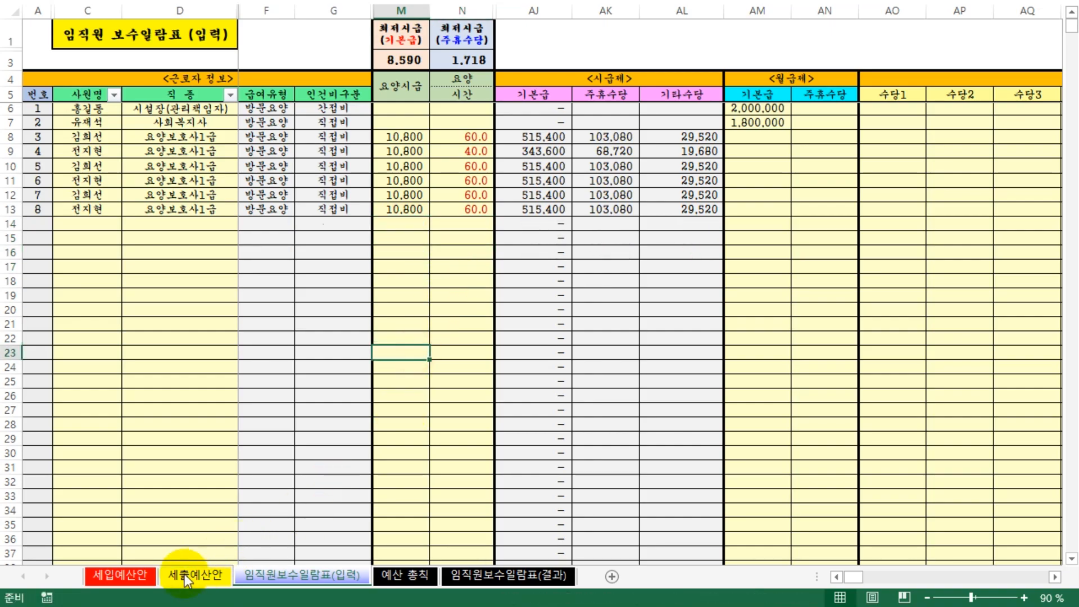
left_click(185, 574)
left_click(120, 575)
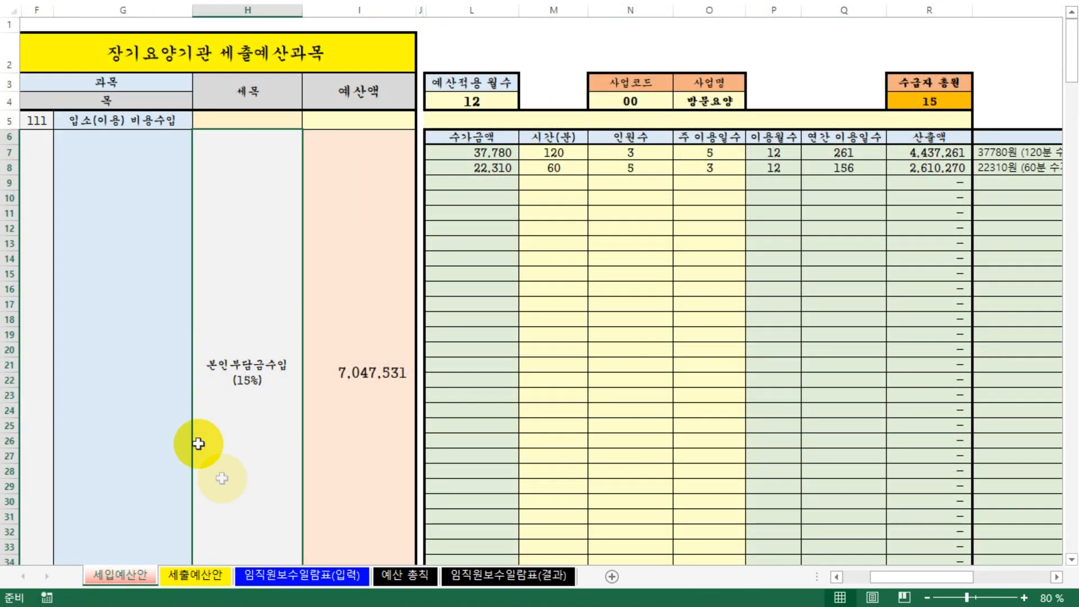
- Undo the last clearing of the entries in rows 14 to 16 on the input sheet
left_click(275, 575)
left_click(165, 355)
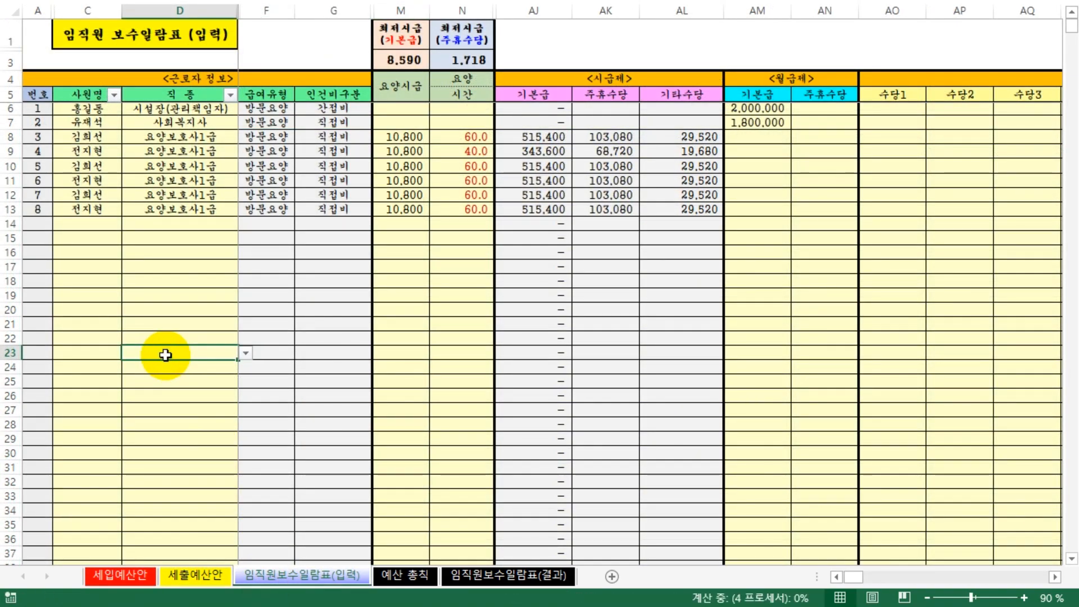
key("ctrl+z")
key("ctrl+z")
left_click(154, 329)
- Clear only row 16's 사원명, 직종, 요양시급 and 요양시간, and check the 직접인건비 비율 on the 세출예산안 sheet
left_click_drag(82, 257, 183, 265)
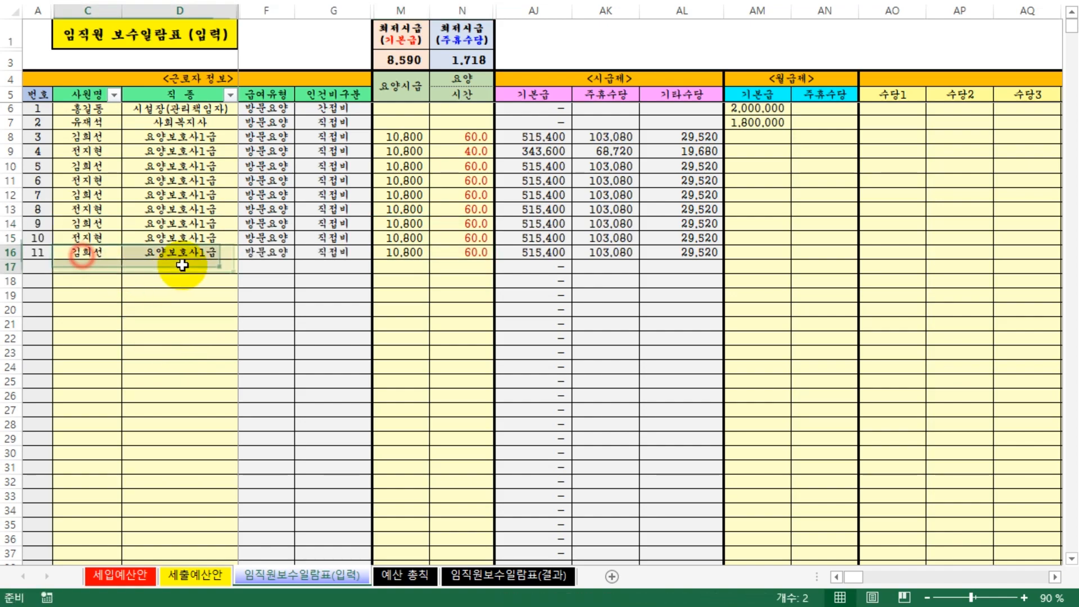
key("Delete")
left_click(372, 304)
left_click_drag(372, 304, 388, 293)
left_click_drag(406, 252, 460, 256)
key("Delete")
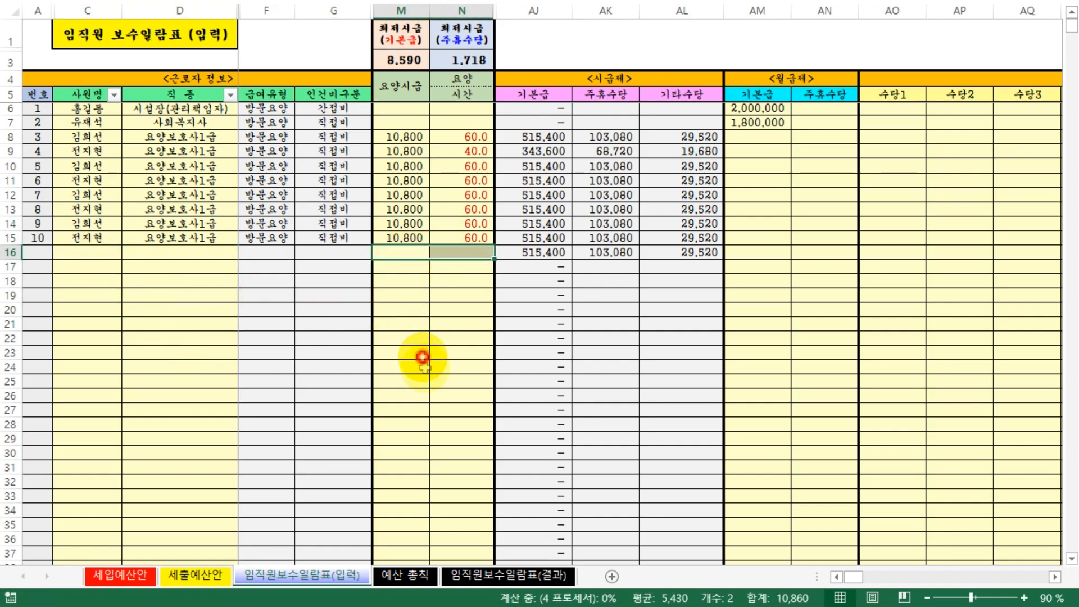
left_click_drag(423, 357, 418, 366)
left_click(200, 583)
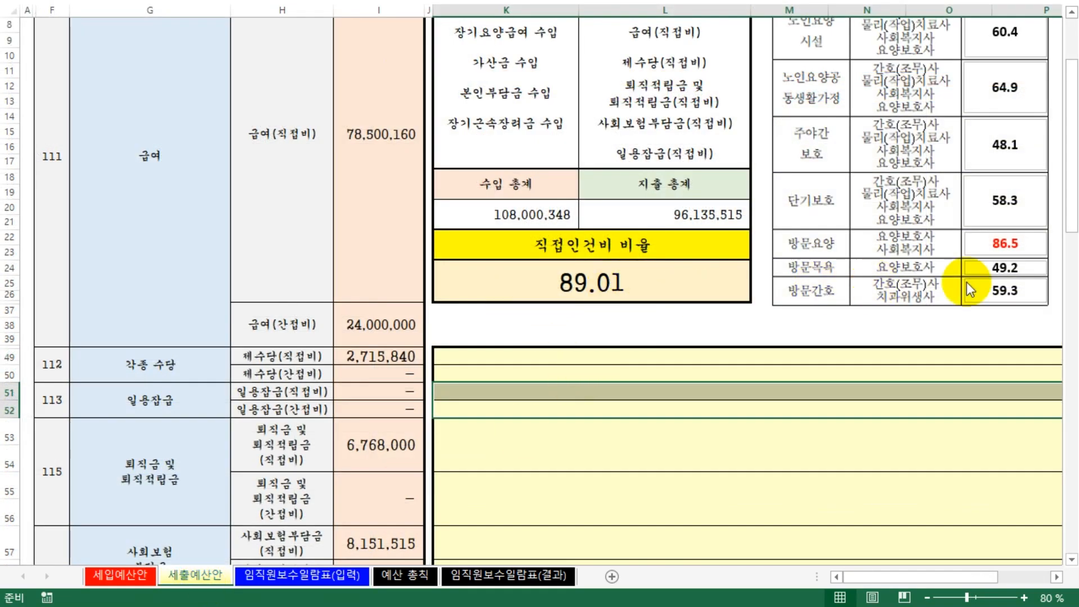
- Clear the 사원명 and 직종 of the last two 요양보호사1급 employees in rows 14 and 15 of the input sheet
left_click(302, 575)
left_click_drag(78, 108, 168, 254)
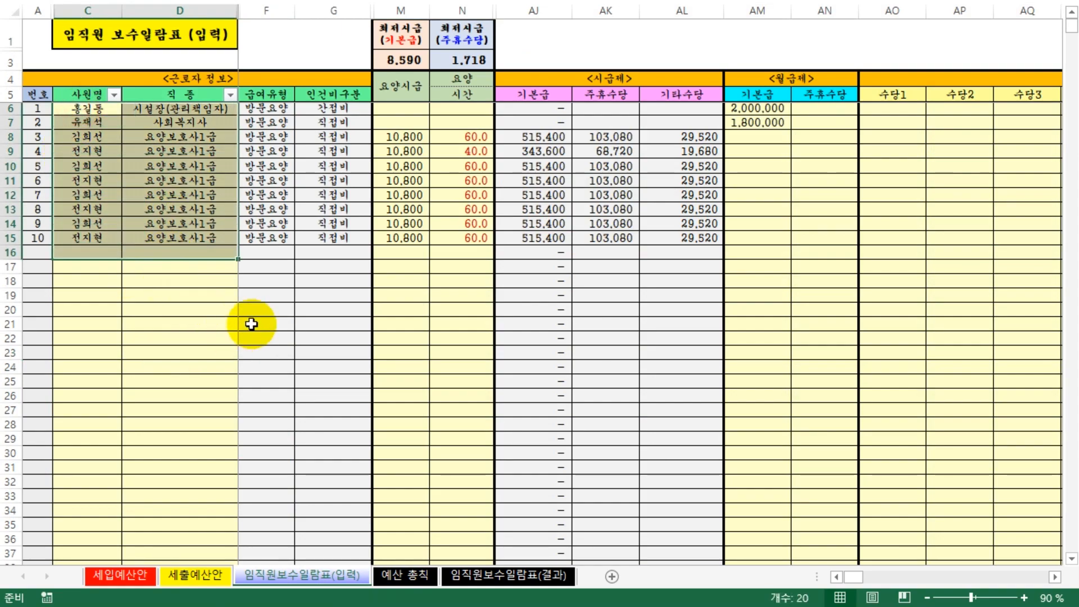
left_click_drag(90, 309, 88, 295)
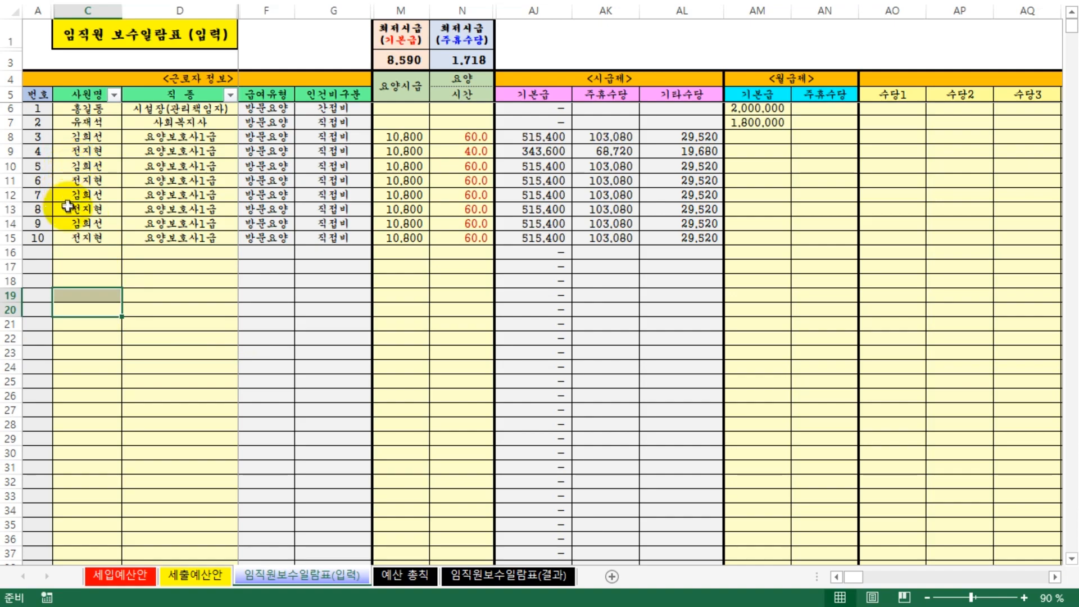
left_click_drag(68, 191, 175, 254)
left_click(130, 270)
left_click_drag(74, 224, 162, 253)
key("Delete")
left_click(105, 342)
- Clear the 요양시급 and 요양시간 in rows 14 and 15 and recheck the 직접인건비 비율 on the 세출예산안 sheet
left_click_drag(435, 320, 438, 294)
left_click_drag(399, 227, 455, 255)
key("Delete")
left_click(437, 337)
left_click(194, 575)
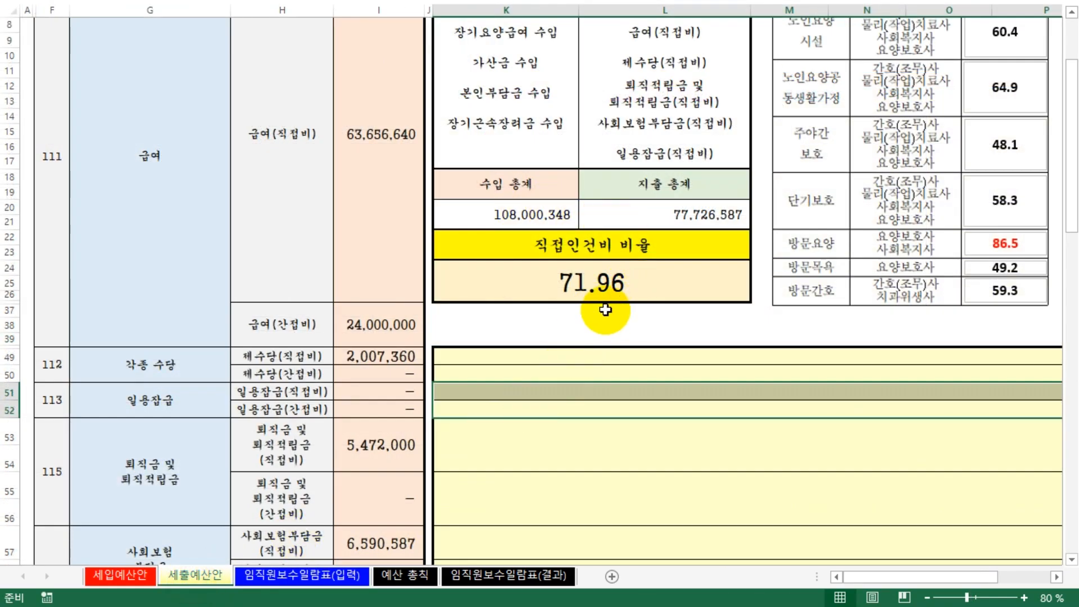
- On the 세입예산안 sheet, set the 인원수 of the 60분 entry in row 8 to 2 and check the 세출예산안 ratio
left_click(120, 574)
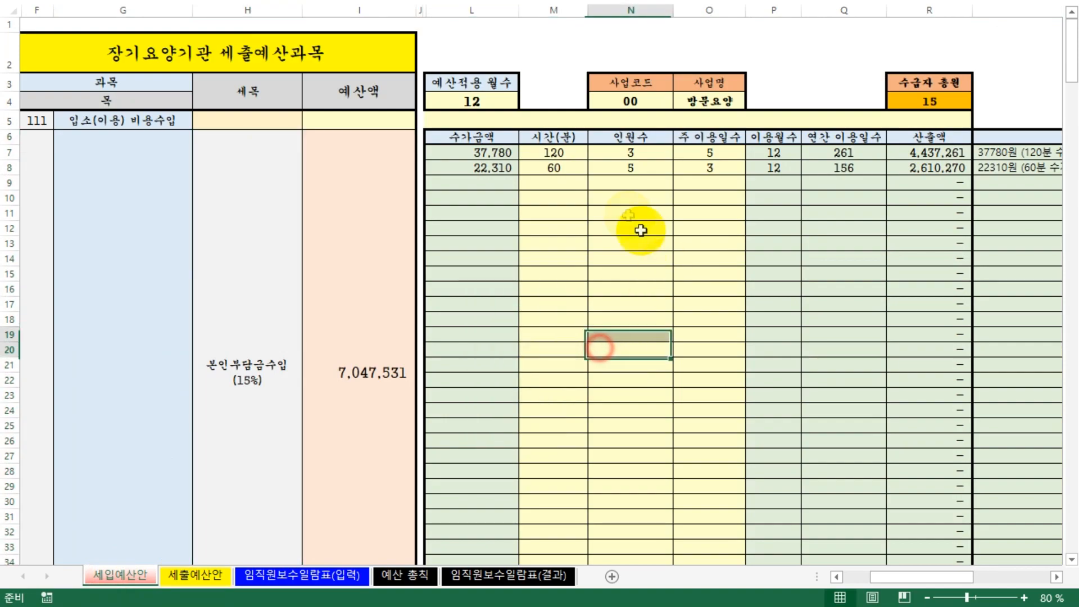
left_click(637, 168)
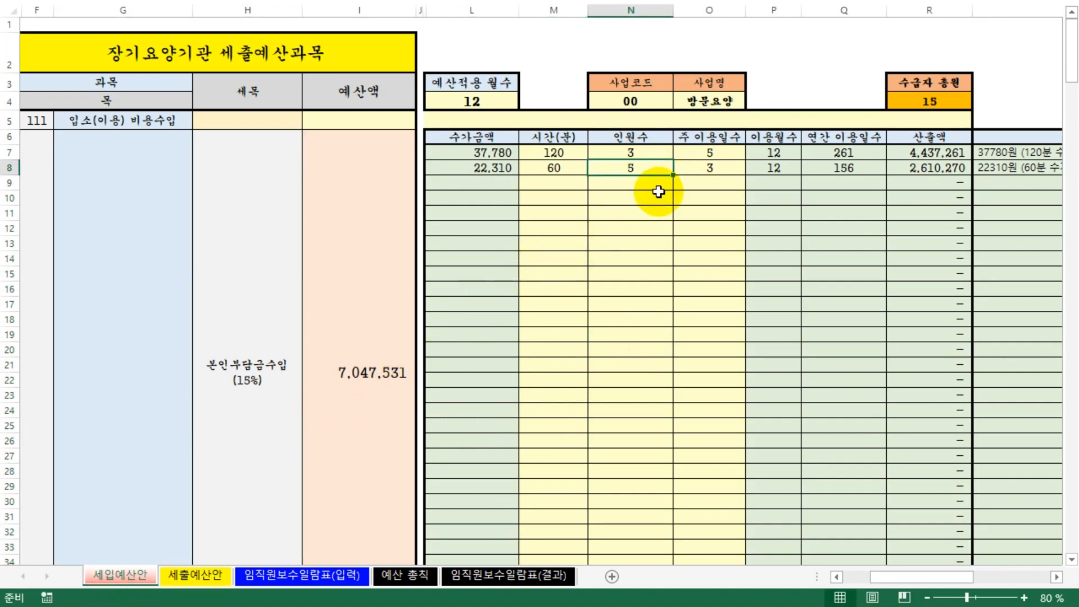
type("2")
left_click(610, 387)
left_click(695, 308)
left_click(270, 576)
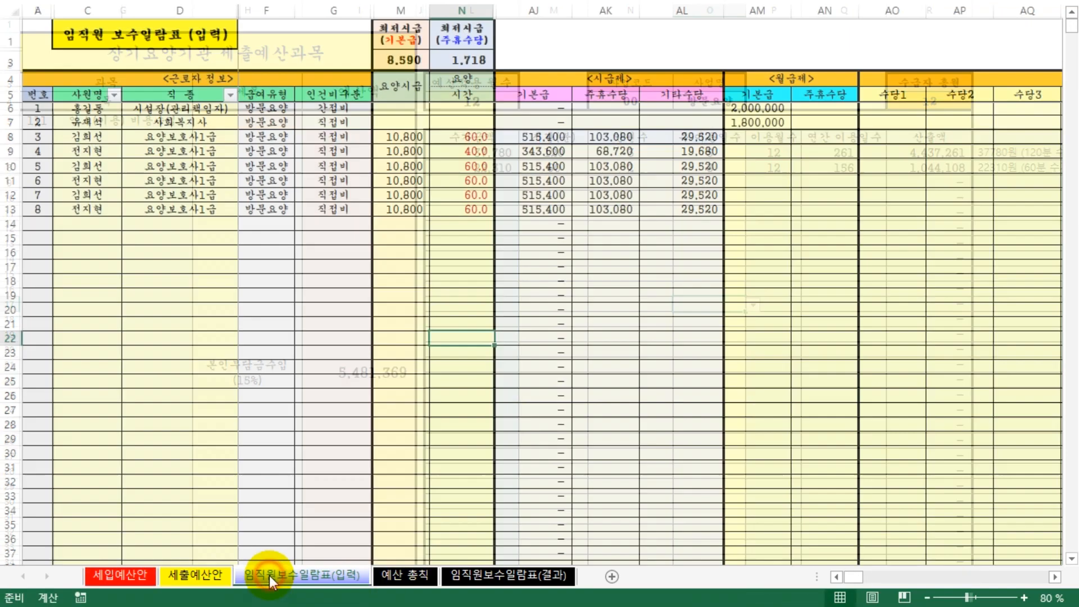
left_click(188, 574)
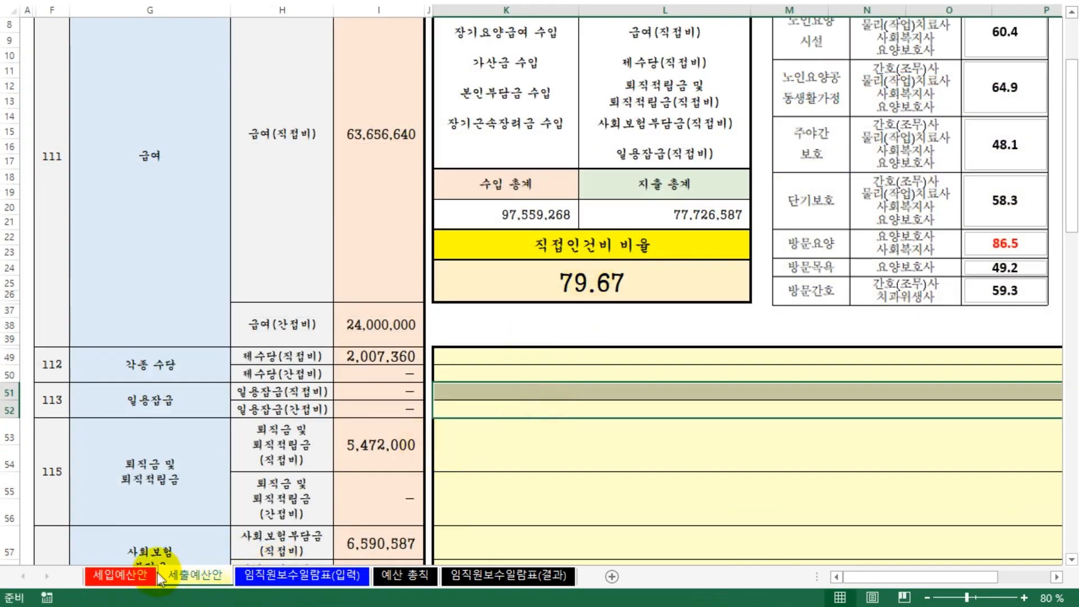
- Set an 인원수 entry further down the 세입예산안 sheet to 1 and check the 직접인건비 비율 on the 세출예산안 sheet
left_click(128, 574)
left_click(622, 308)
scroll(622, 393, "down", 6)
left_click(637, 329)
type("1")
left_click(640, 433)
left_click(280, 573)
left_click(194, 574)
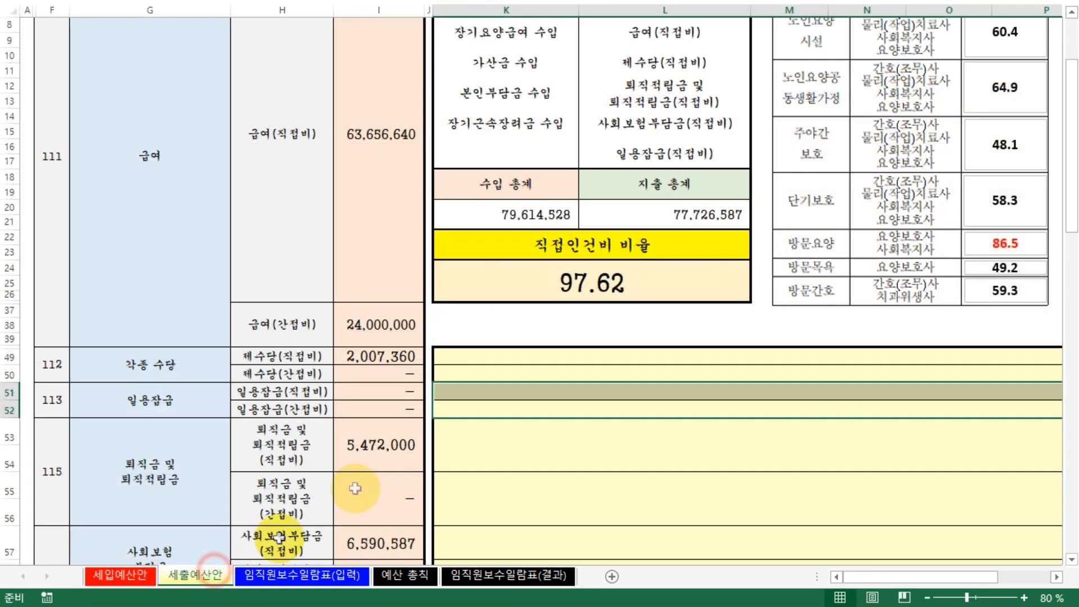
- Compare the employee pay entries and the 세입예산안 인원수 entries with the 직접인건비 비율 on the 세출예산안 sheet
left_click(523, 426)
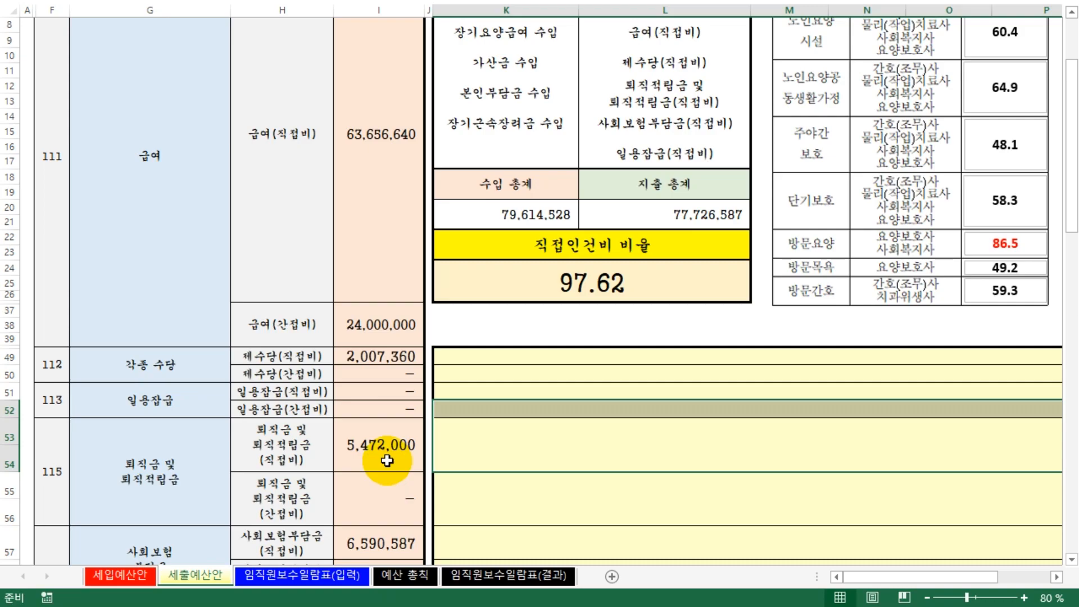
left_click(303, 580)
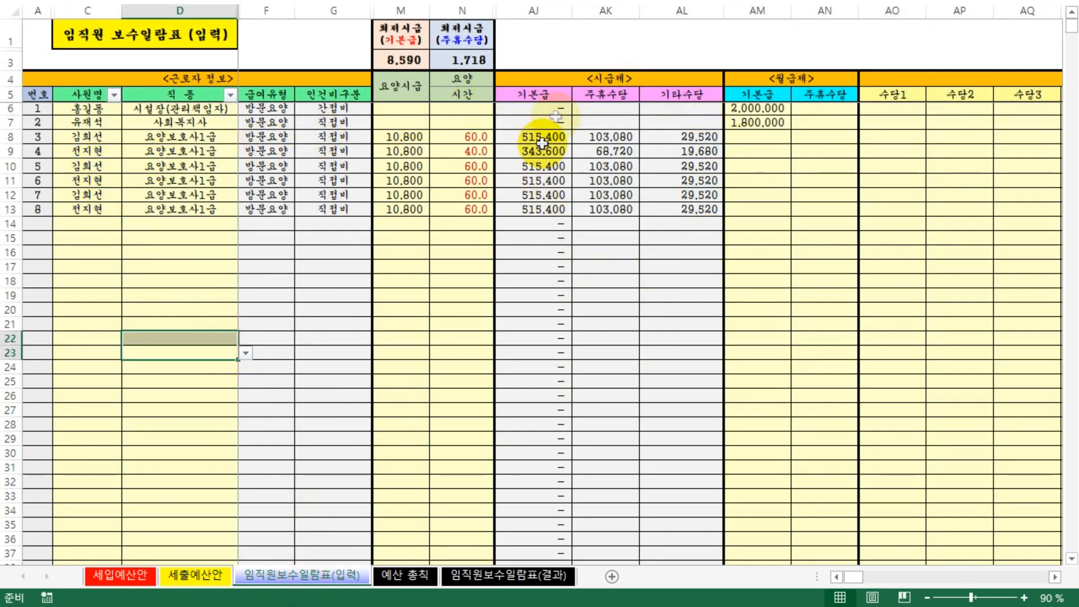
left_click(191, 576)
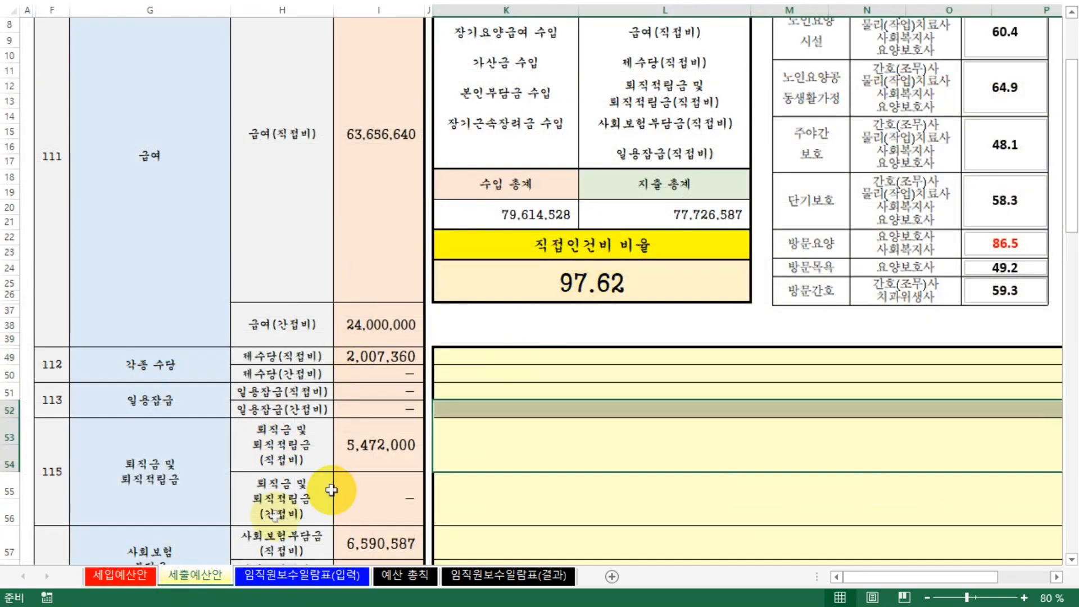
left_click(114, 584)
scroll(570, 449, "up", 8)
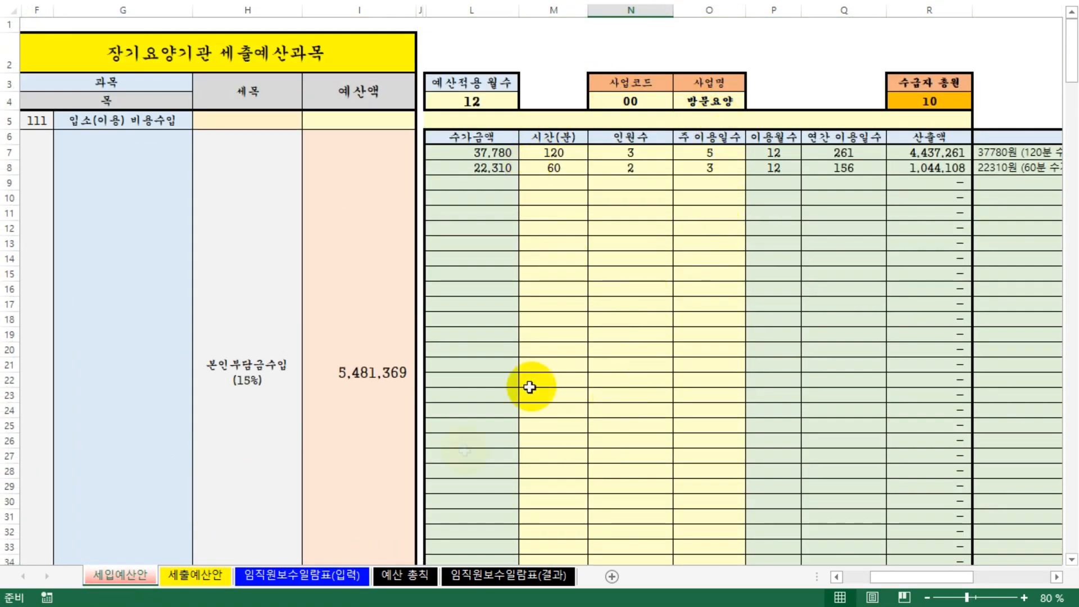
left_click(301, 579)
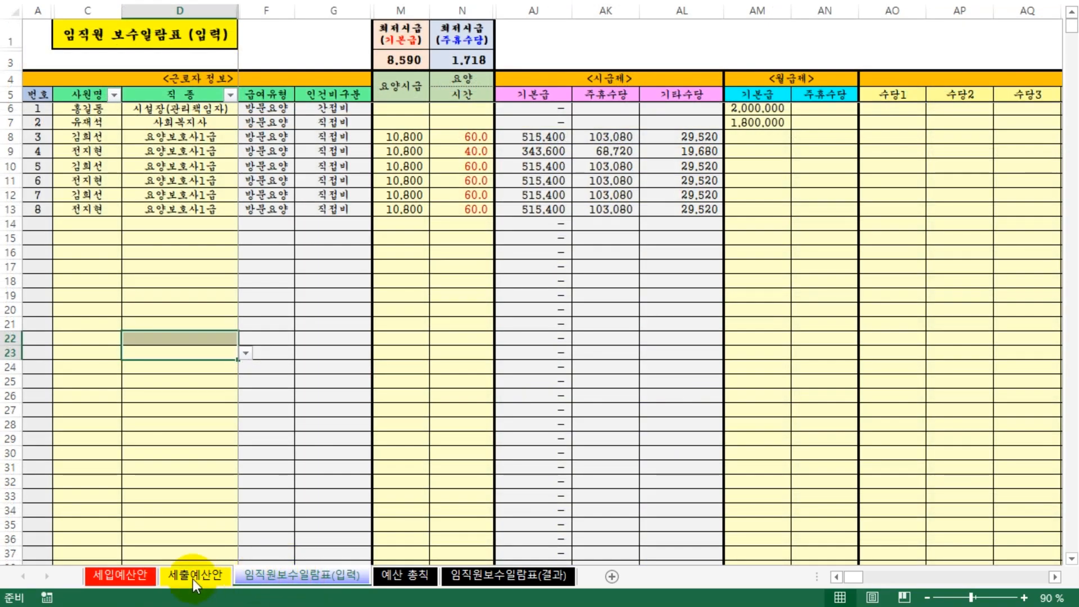
left_click(194, 575)
- Examine the 분자 items in the 직접인건비 비율 계산 table, from 급여(직접비) through 일용잡금(직접비)
left_click(576, 329)
scroll(614, 409, "up", 3)
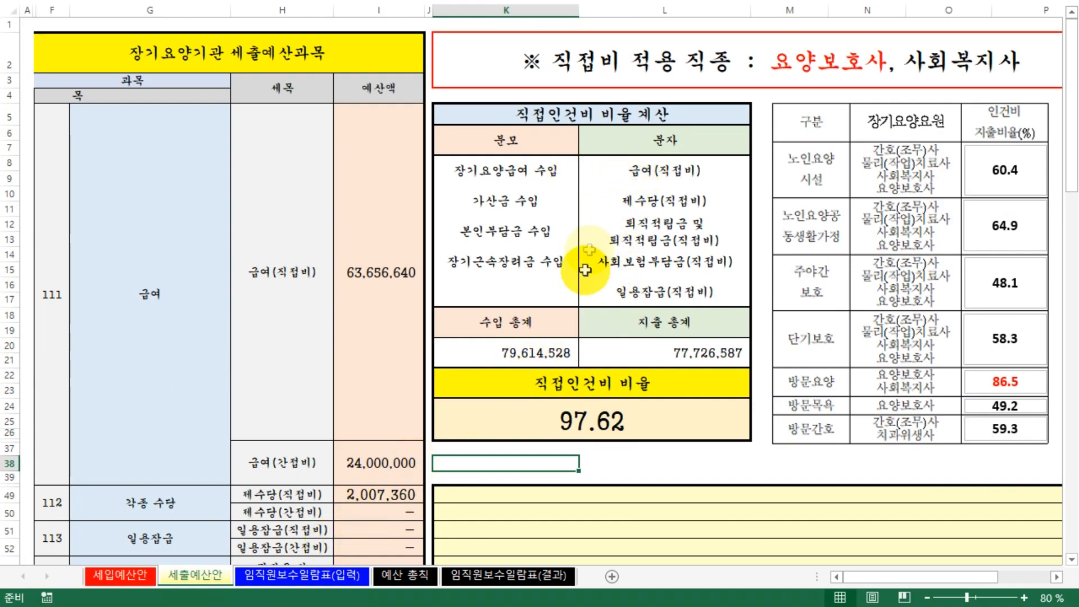
left_click_drag(595, 145, 660, 225)
left_click(650, 291)
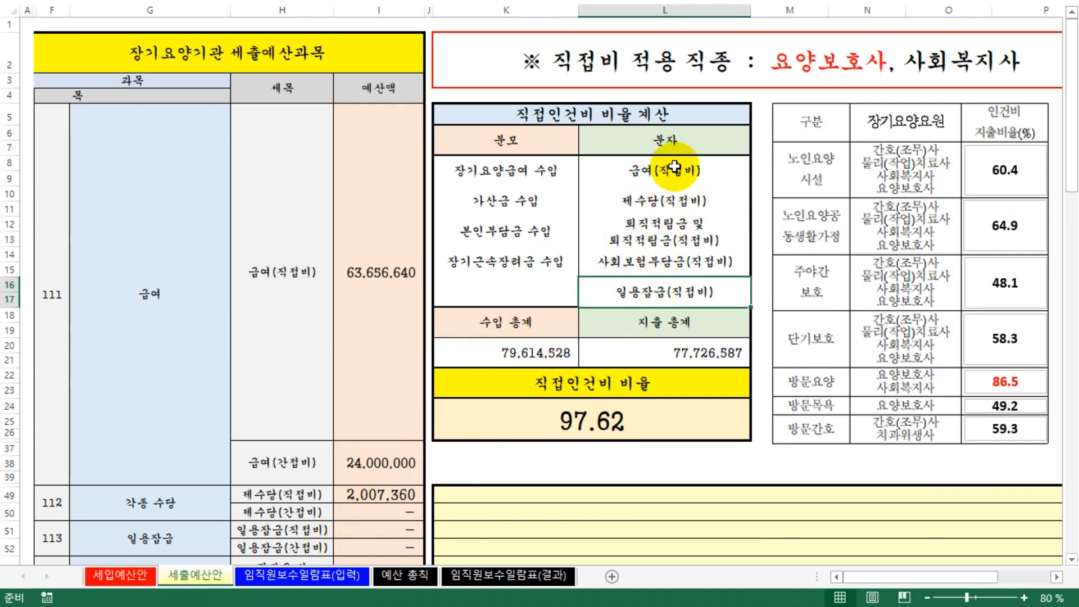
left_click_drag(682, 169, 663, 203)
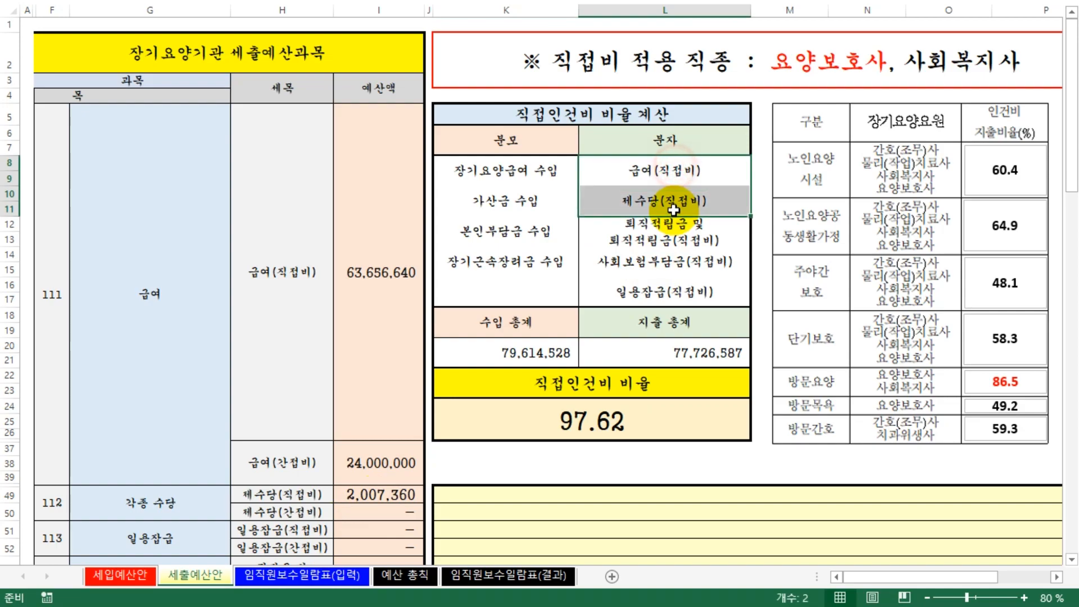
left_click(691, 289)
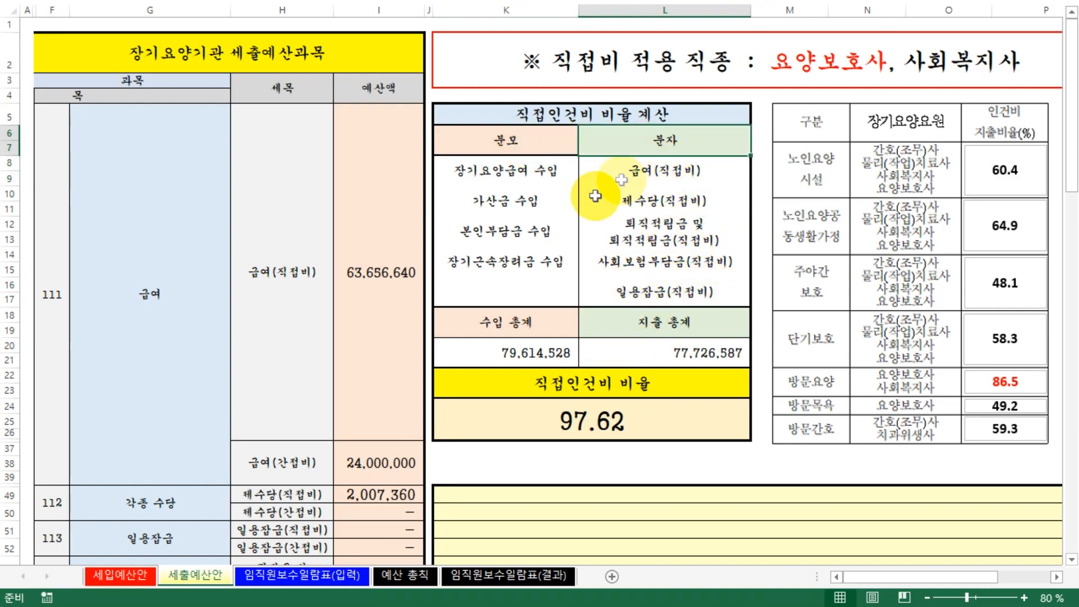
left_click_drag(668, 165, 664, 297)
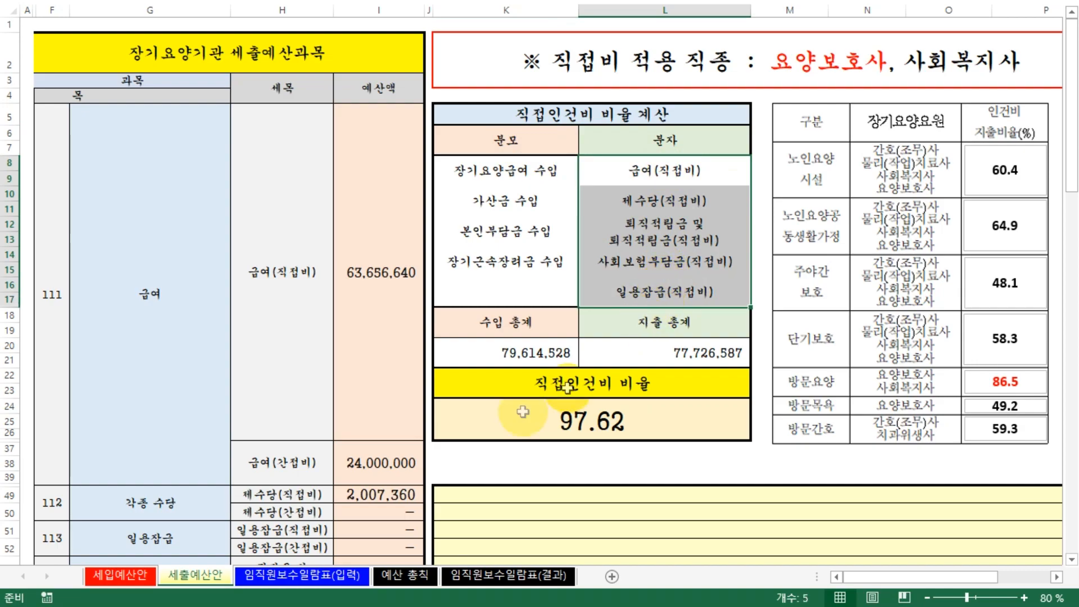
- On the 임직원보수일람표(입력) sheet, set the 월급제 기본급 of the 시설장(관리책임자) to 3,000,000 and check the 직접인건비 비율 on the 세출예산안 sheet
left_click(328, 576)
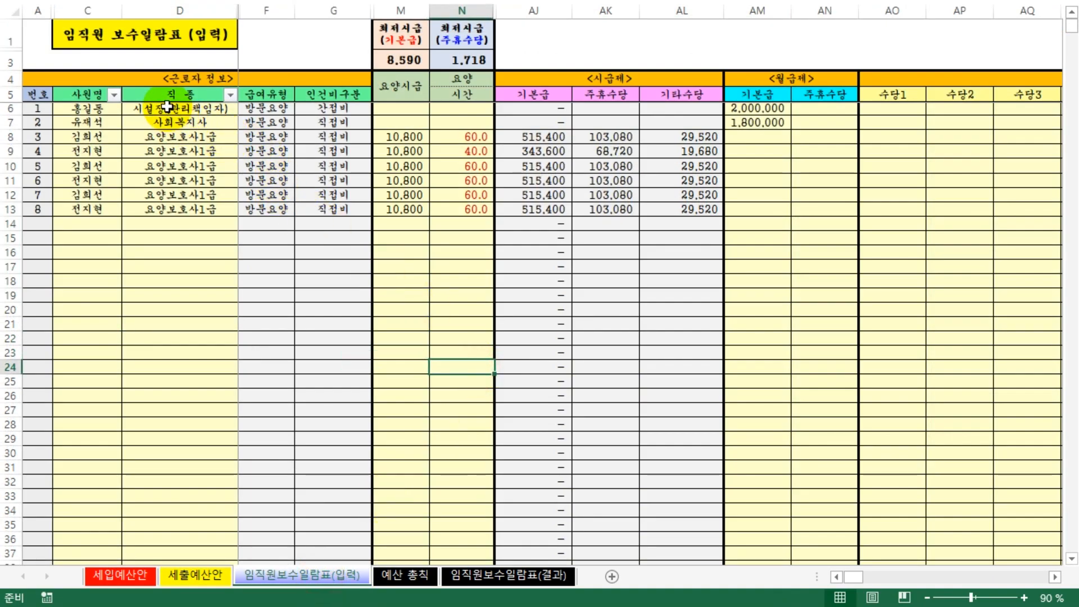
left_click(195, 576)
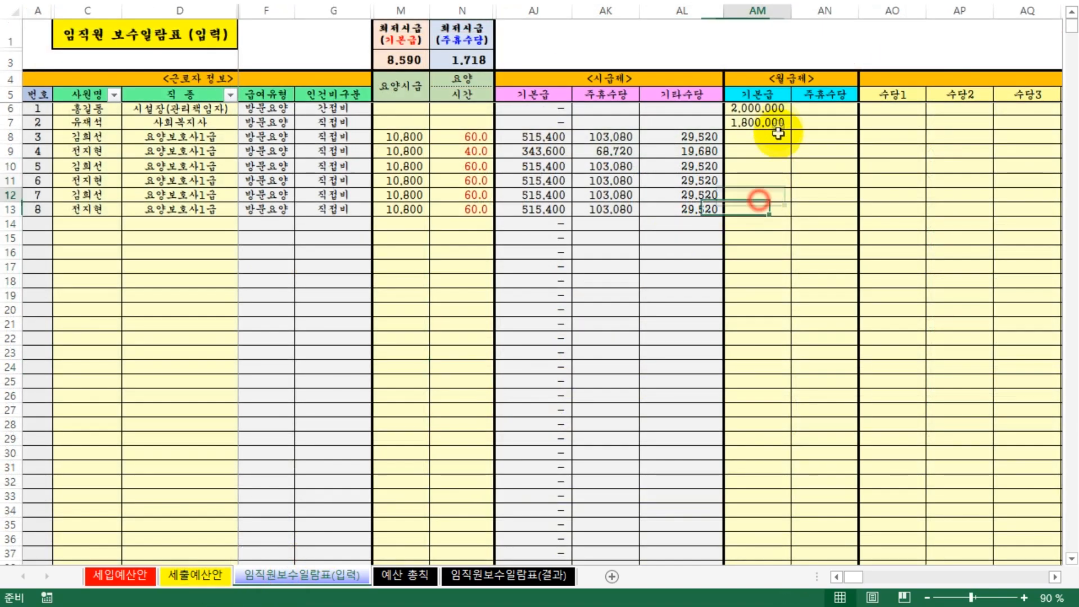
type("3000")
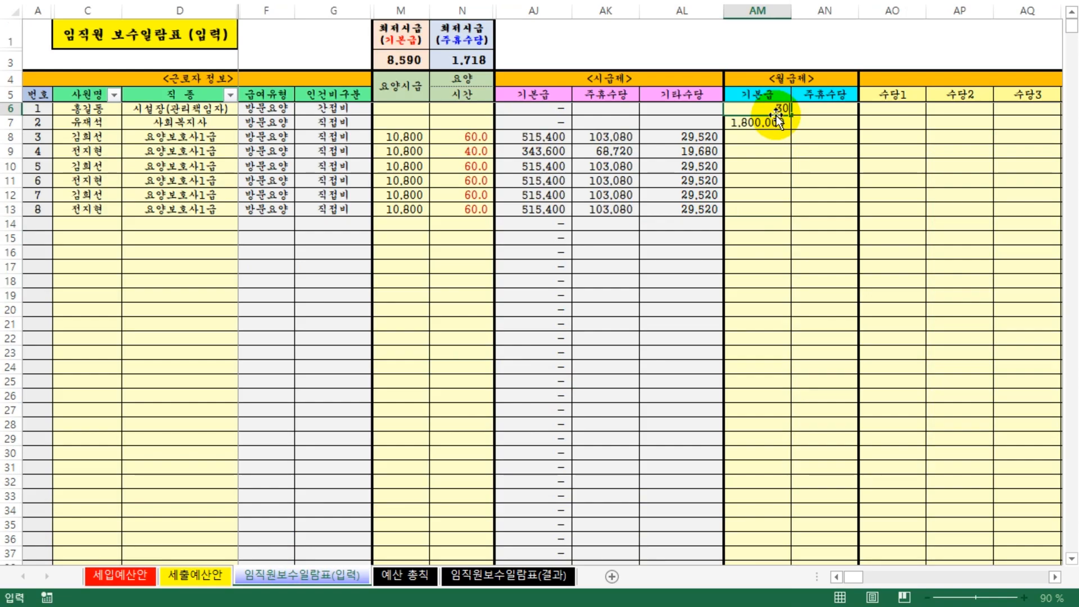
key("Return")
left_click(682, 324)
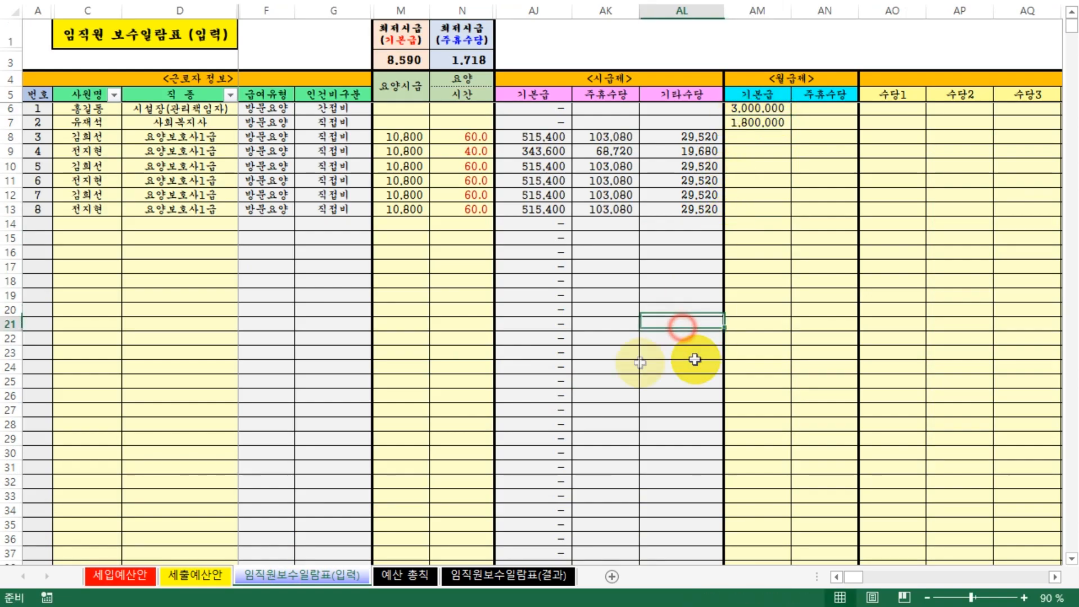
left_click(214, 571)
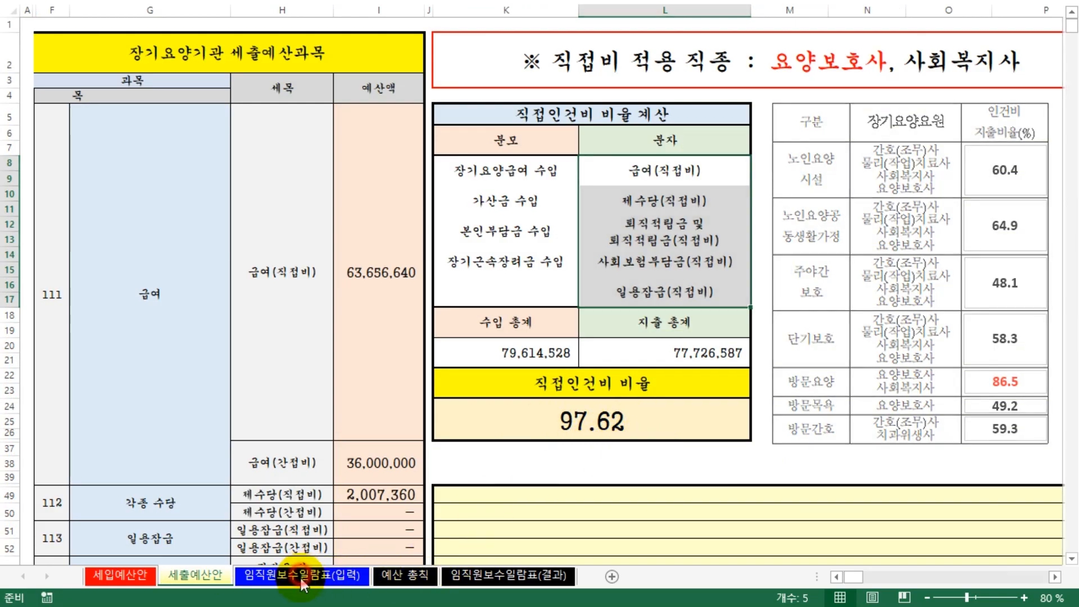
- Compare the employees' 직종 entries with the 분자 items and the 직접인건비 비율 on the 세출예산안 sheet
left_click(337, 574)
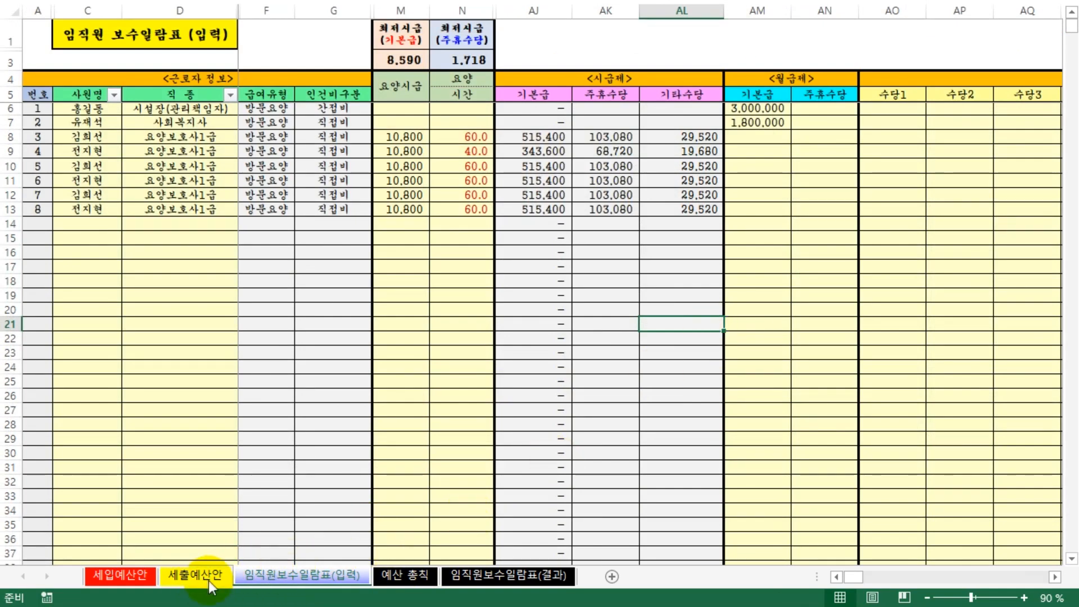
left_click(212, 572)
left_click_drag(661, 174, 668, 285)
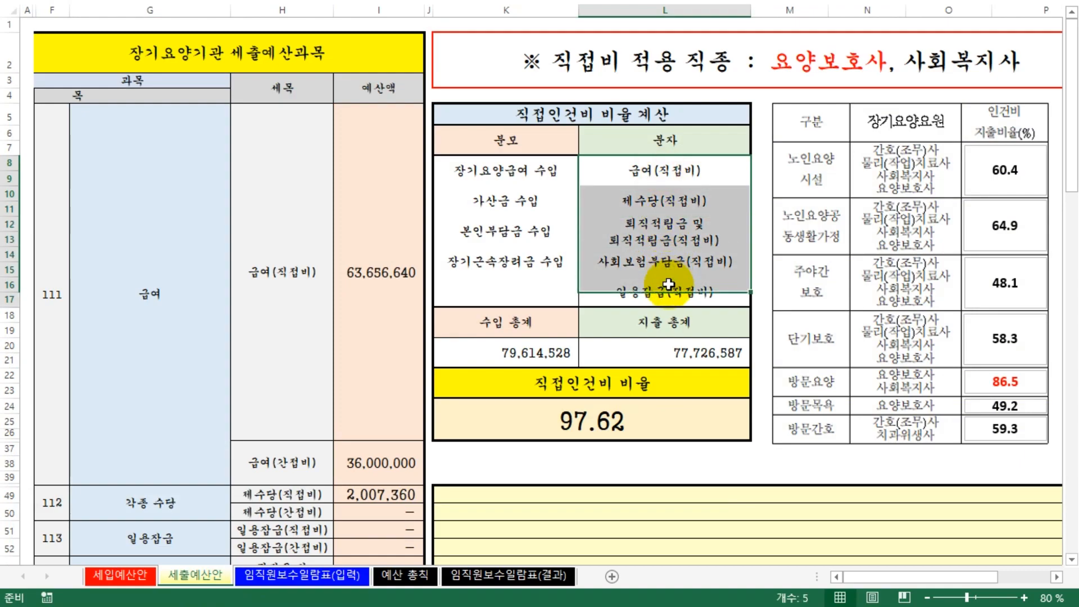
left_click(295, 574)
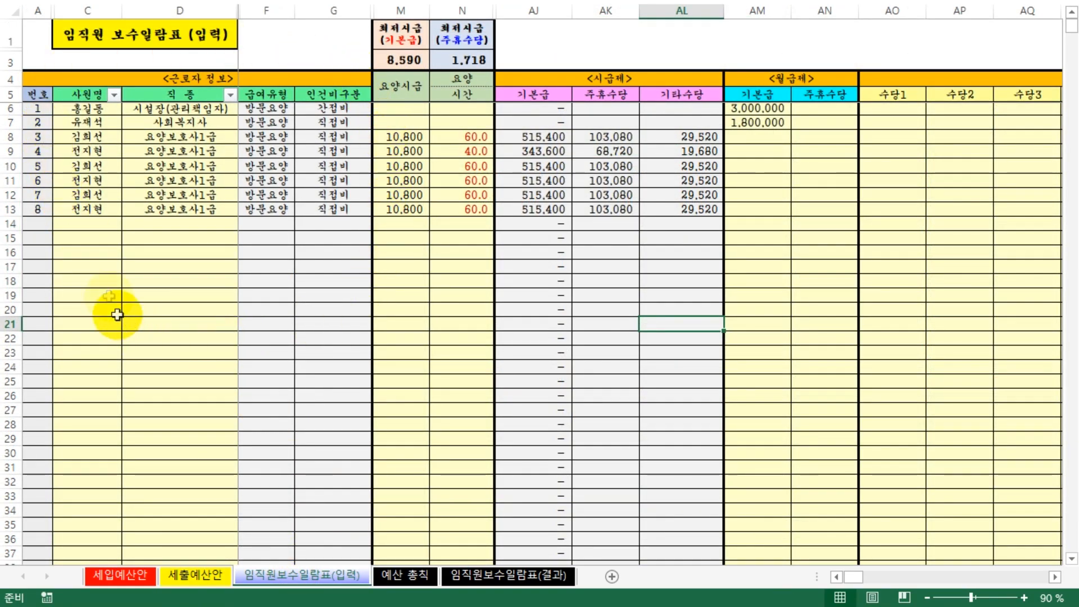
left_click(192, 119)
left_click(191, 150)
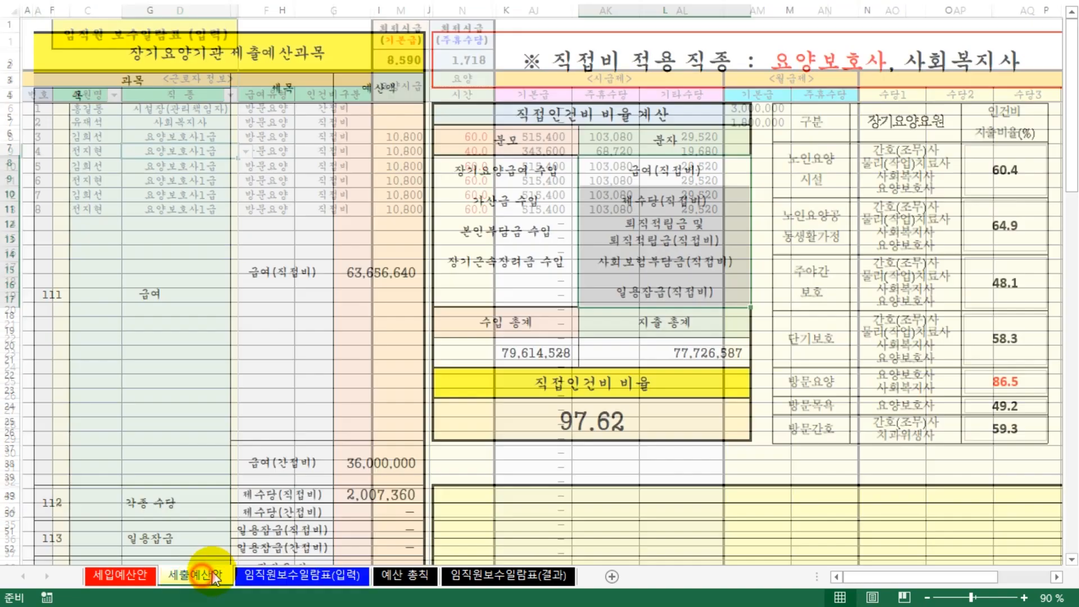
left_click(212, 572)
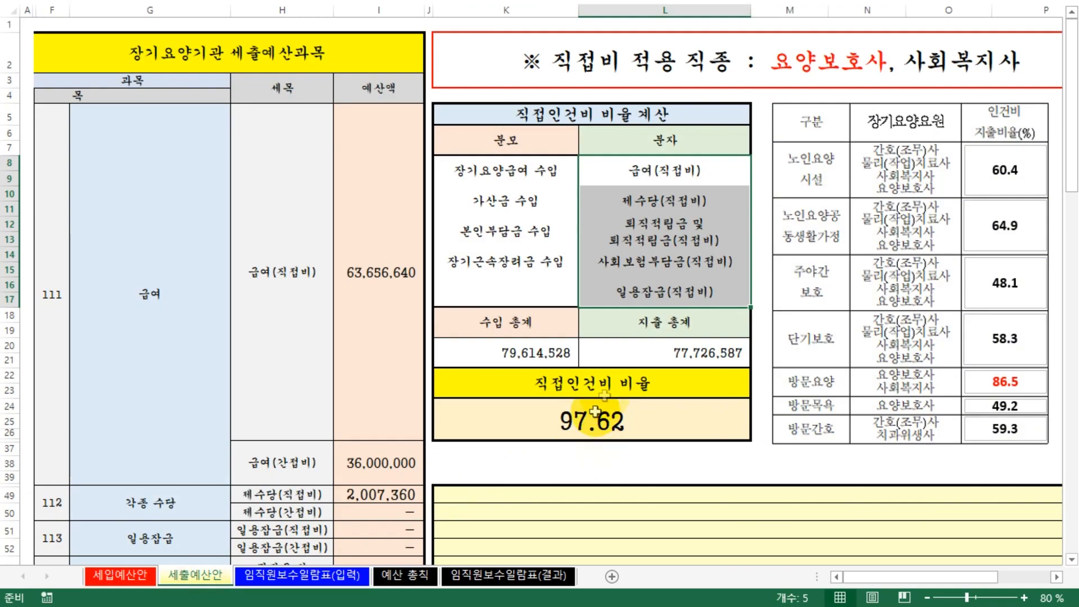
left_click(608, 458)
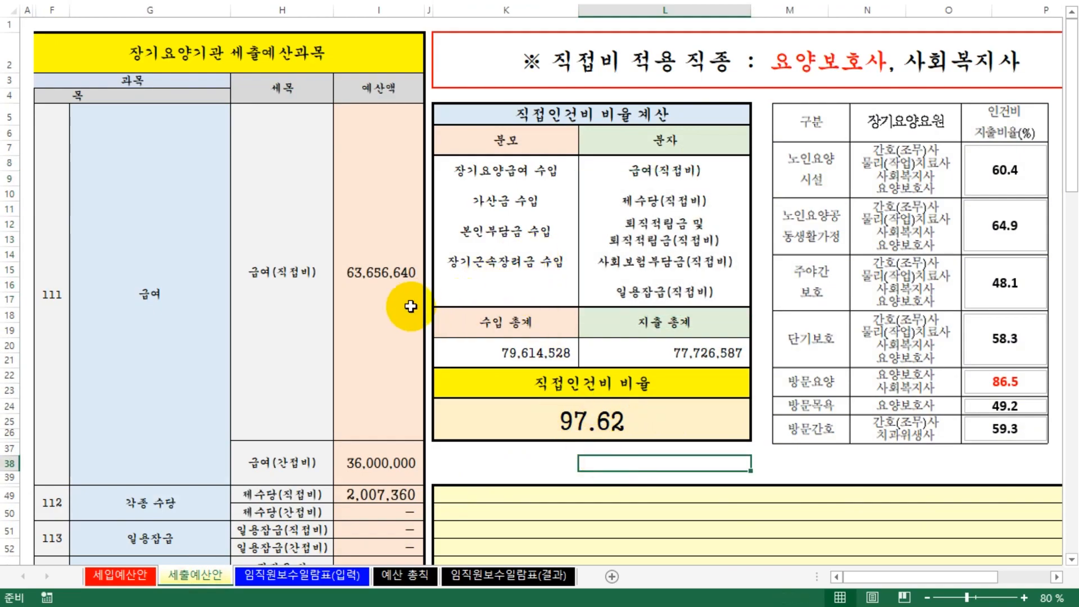
- Examine the 차입금 and 전입금 items near the end of the 세입예산안 sheet against the 직접인건비 비율 on the 세출예산안 sheet
left_click(137, 570)
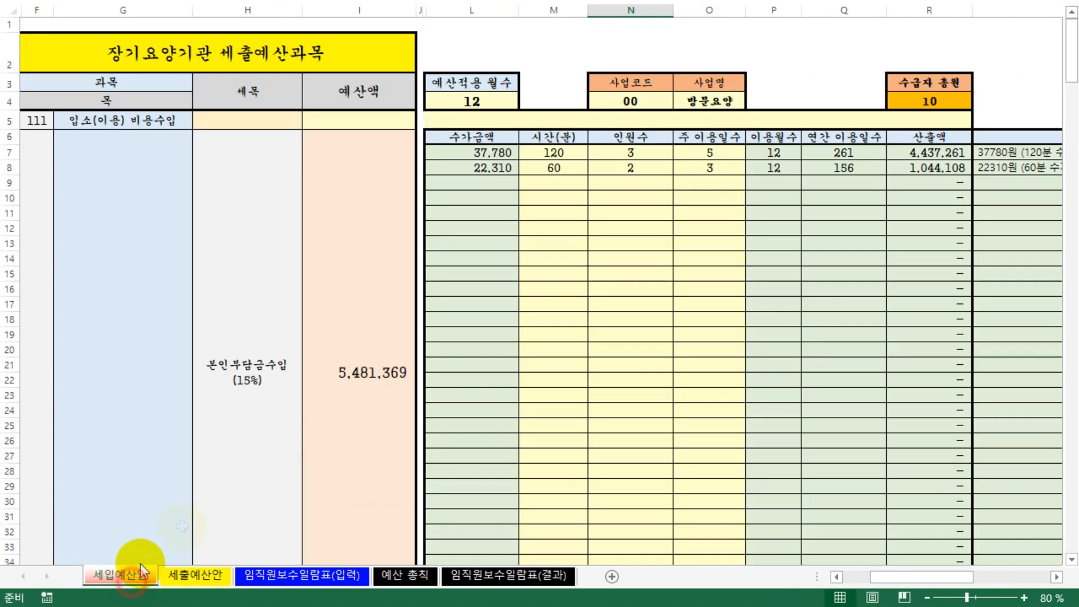
scroll(315, 419, "down", 20)
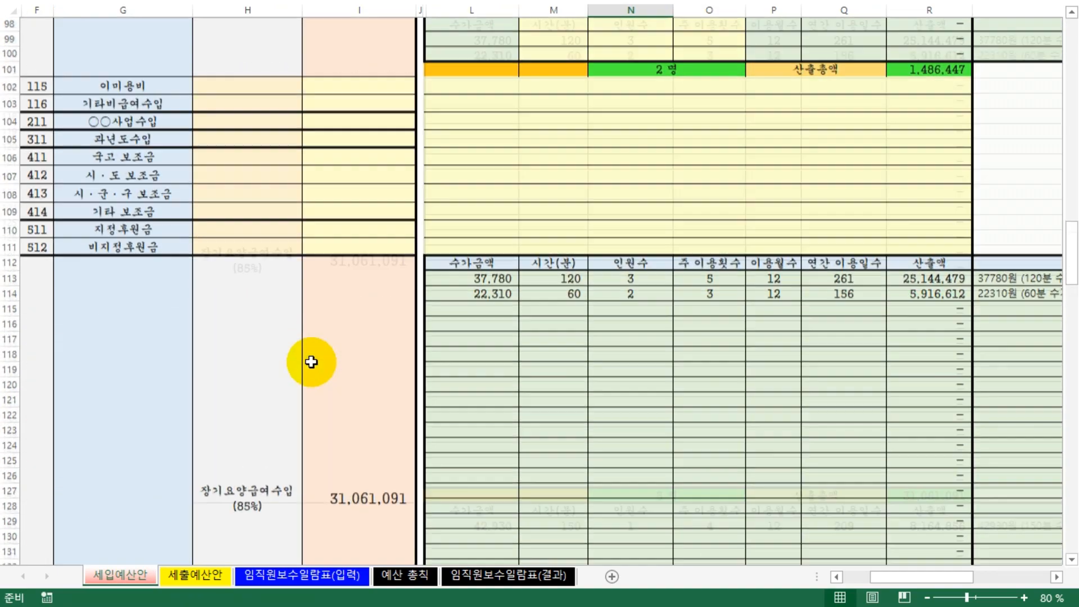
scroll(311, 362, "down", 20)
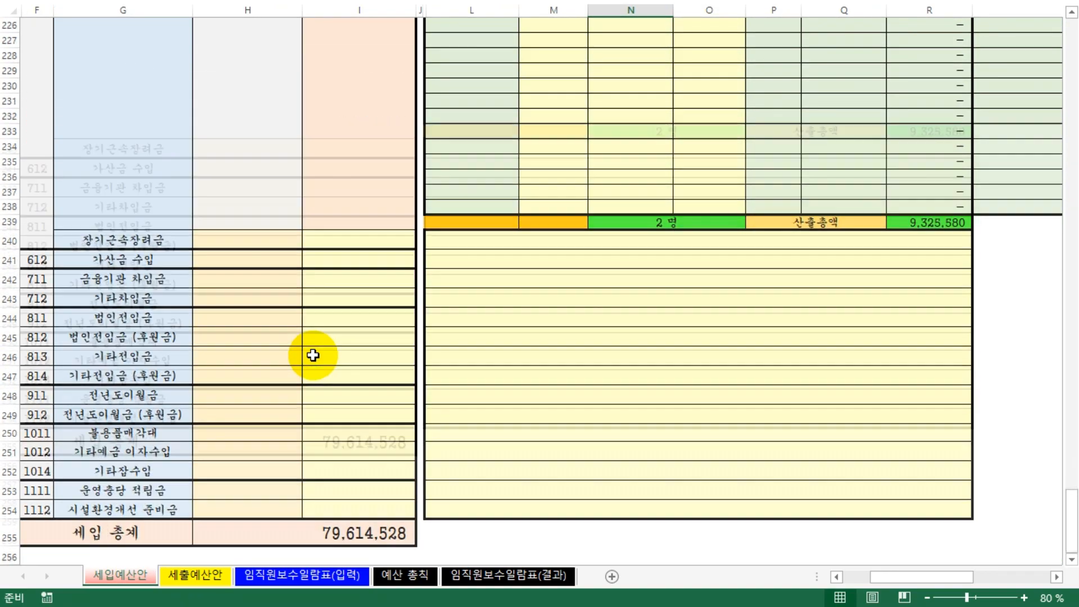
left_click(186, 297)
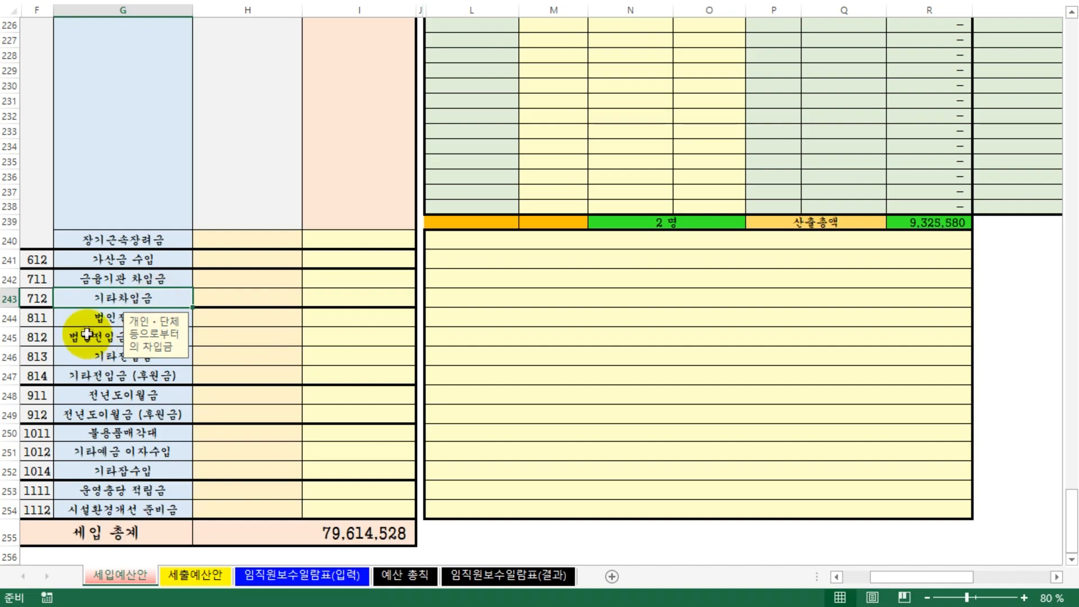
left_click(86, 333)
left_click(372, 342)
left_click(365, 296)
left_click(334, 367)
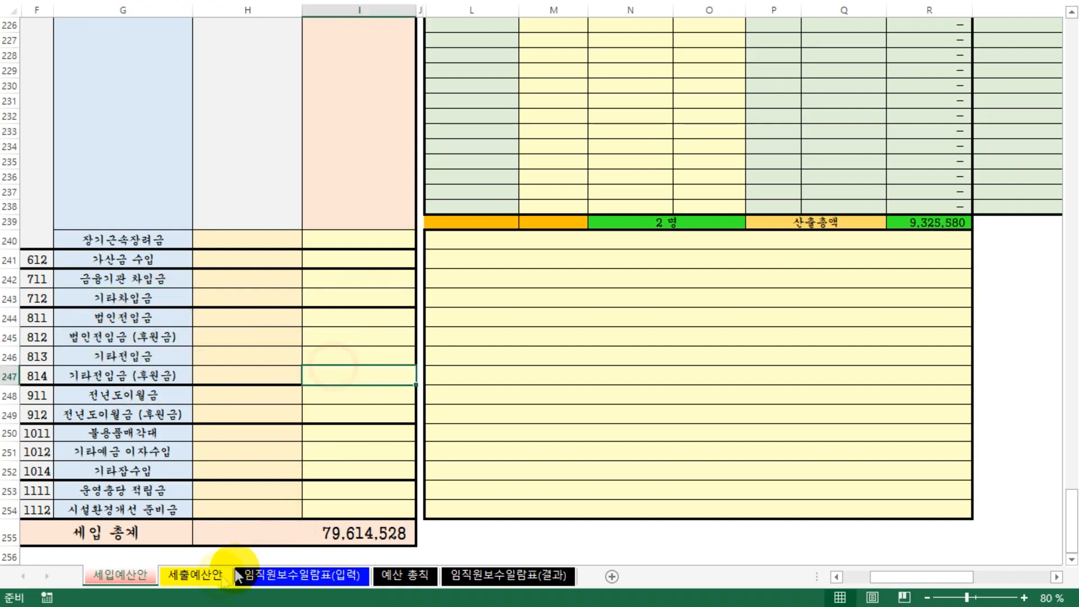
left_click(182, 582)
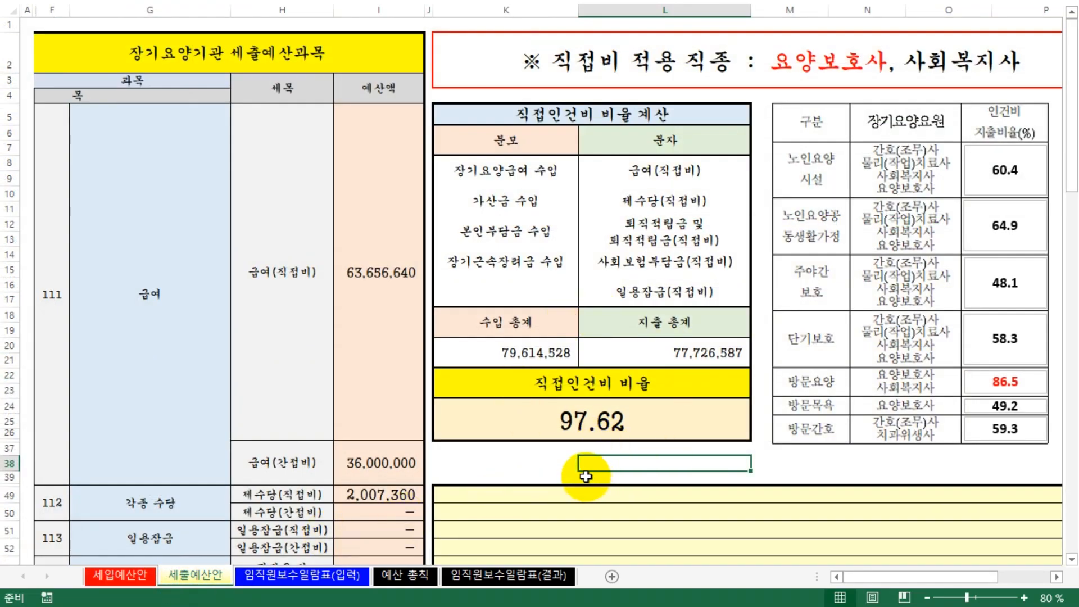
- On the 세입예산안 sheet, set the 기타차입금 예산액 to 1,000,000 and check the 직접인건비 비율 on the 세출예산안 sheet
left_click(93, 579)
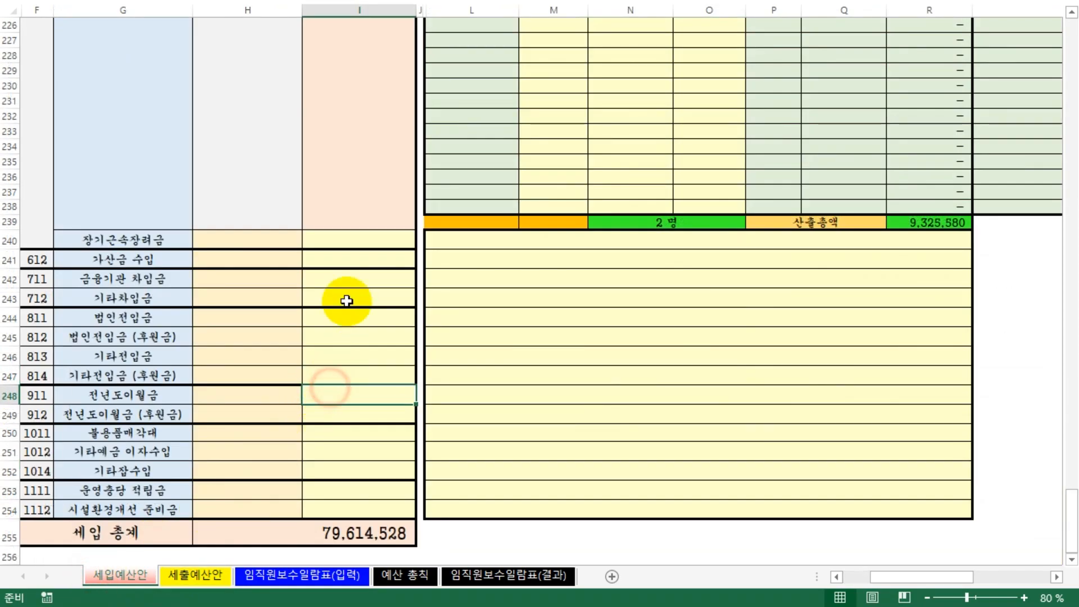
left_click(346, 301)
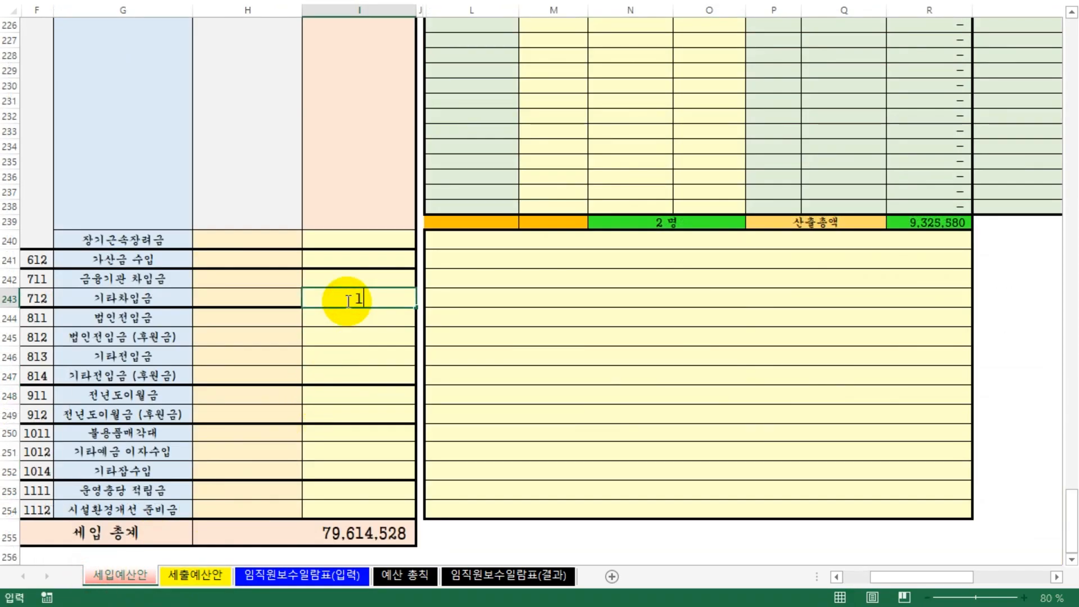
type("1000000")
key("Return")
left_click(500, 427)
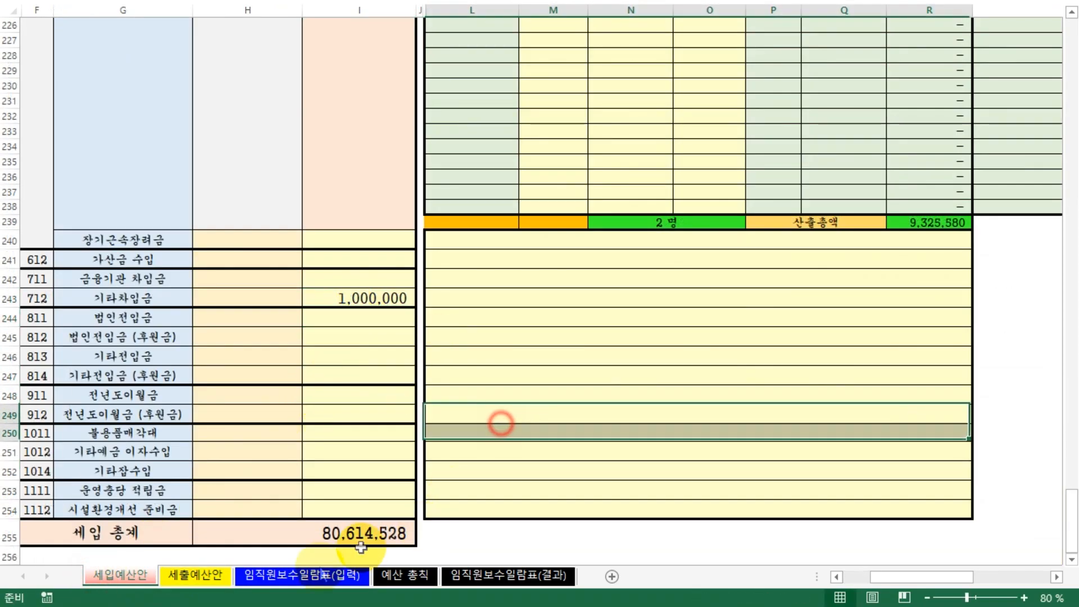
left_click(202, 576)
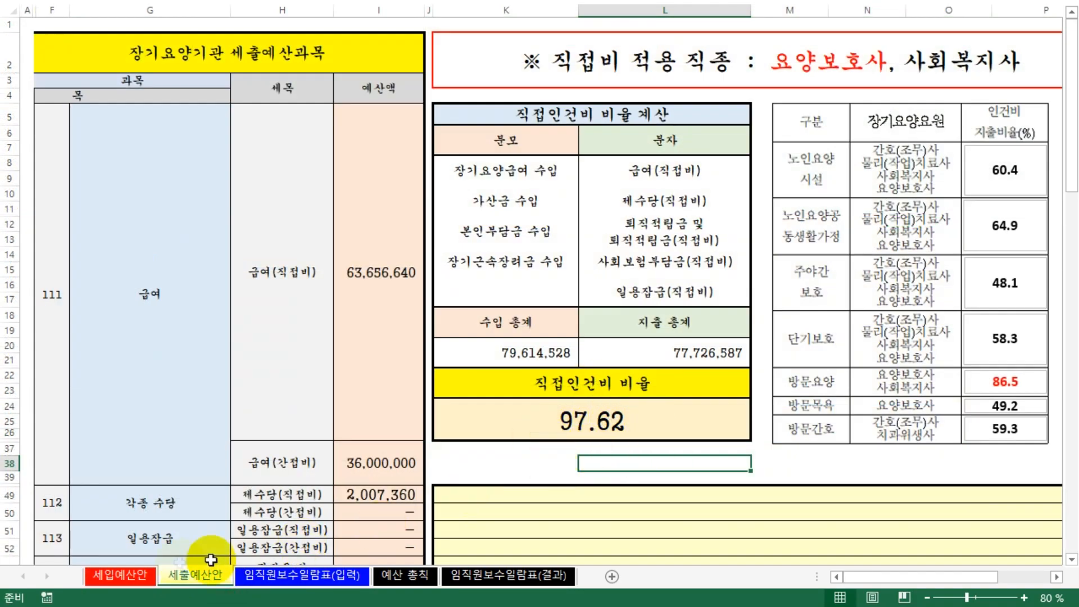
- Clear the 기타차입금 예산액 on the 세입예산안 sheet and return to the 임직원보수일람표(입력) sheet
left_click(109, 579)
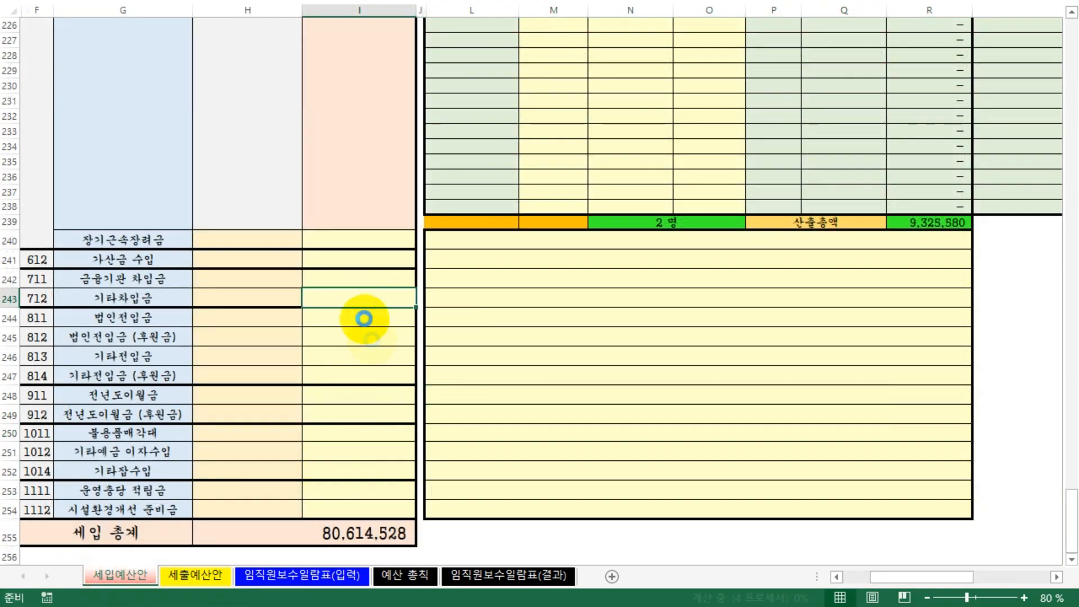
left_click(306, 576)
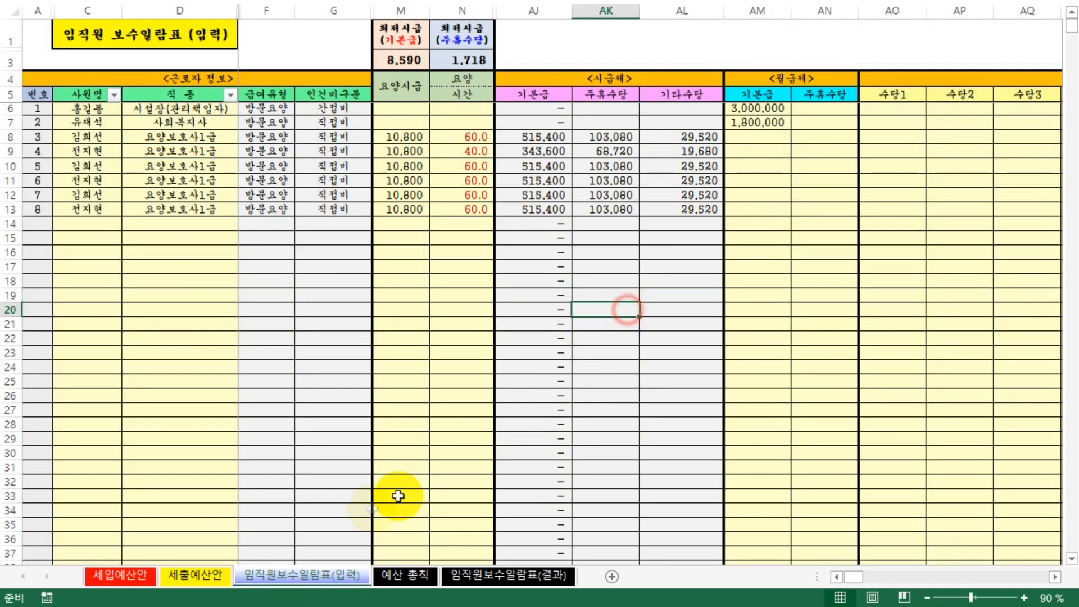
- Examine the 분모 items in the 직접인건비 비율 계산 table, from 장기요양급여 수입 through 장기근속장려금 수입
left_click(196, 576)
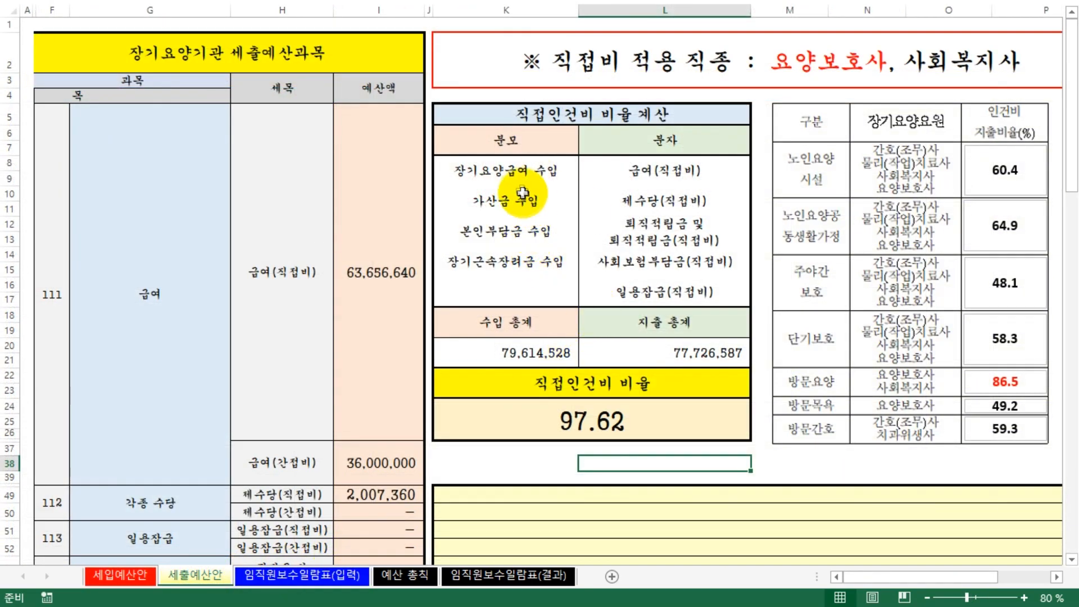
left_click(502, 173)
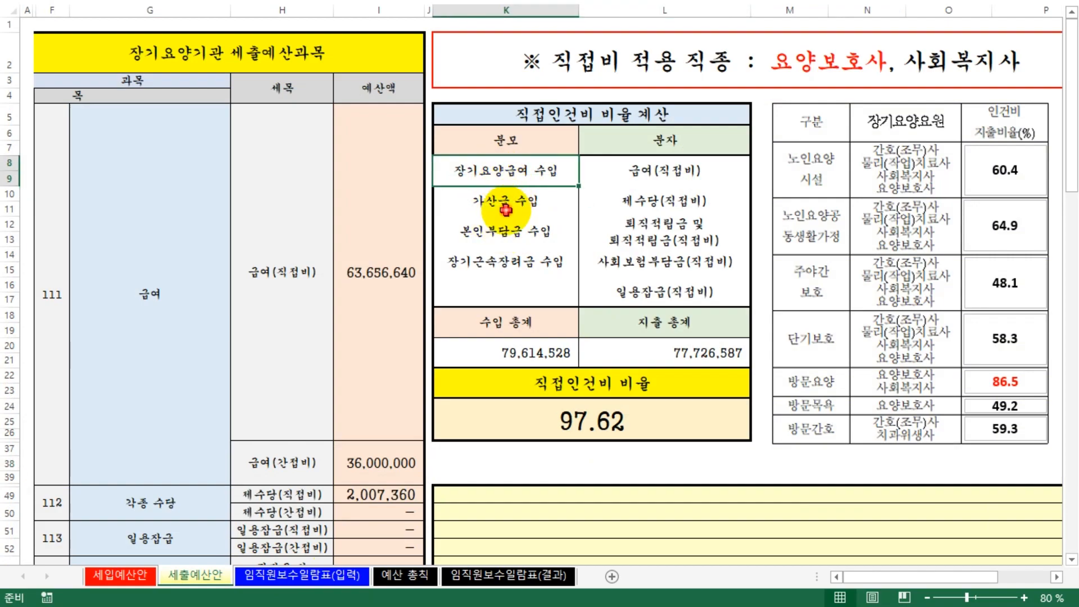
left_click(506, 210)
left_click(500, 231)
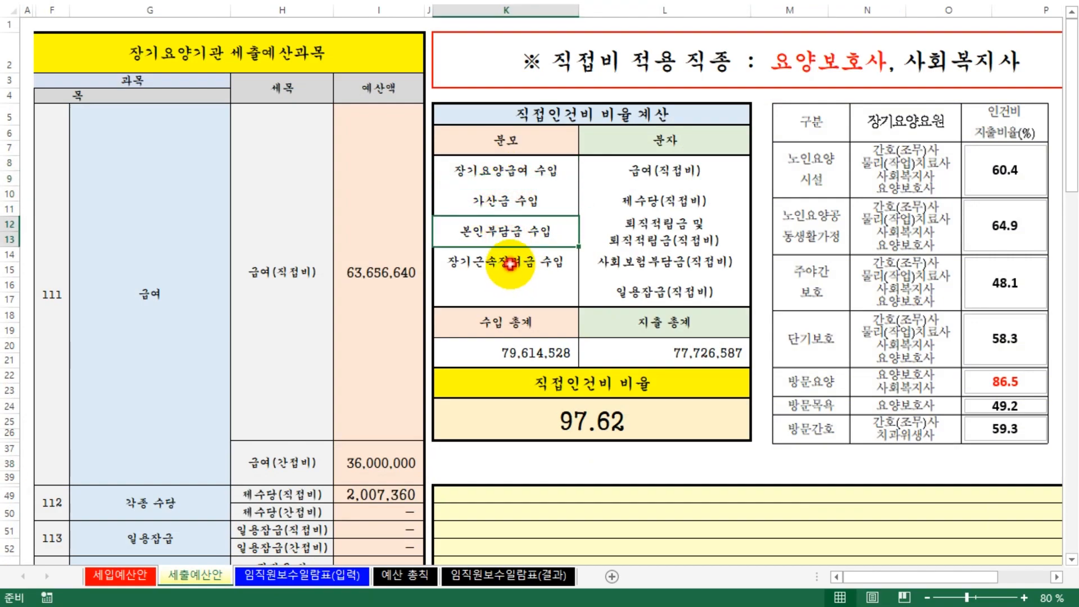
left_click(510, 264)
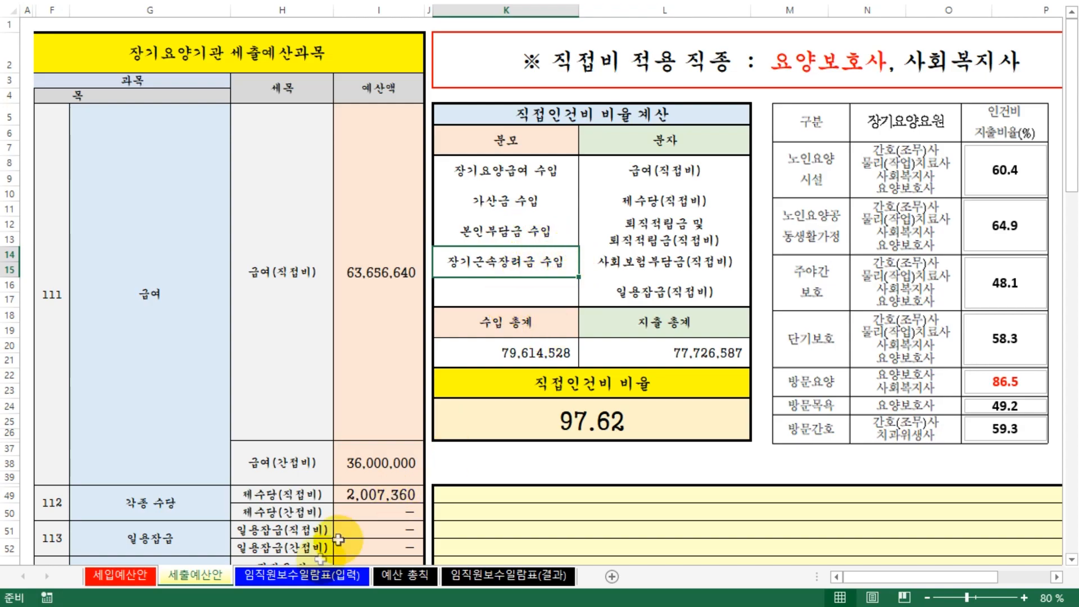
- Review the 본인부담금수입 and 장기요양급여수입 sections on the 세입예산안 sheet, down to the 장기근속장려금 and 가산금 수입 items
left_click(120, 575)
scroll(349, 398, "up", 10)
scroll(336, 397, "up", 20)
scroll(334, 395, "up", 14)
scroll(349, 438, "down", 20)
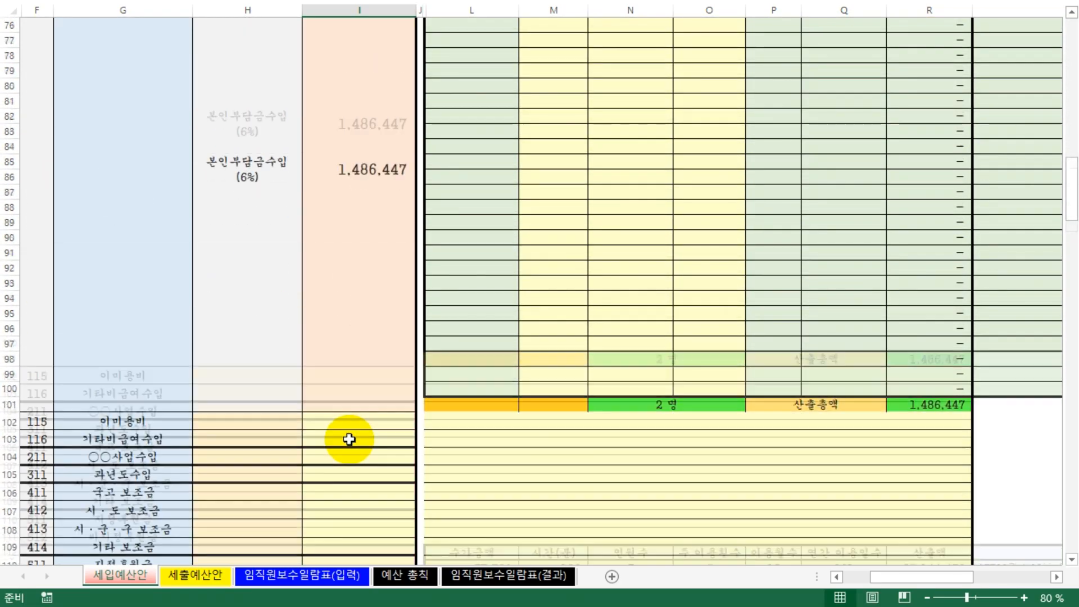
scroll(349, 439, "down", 20)
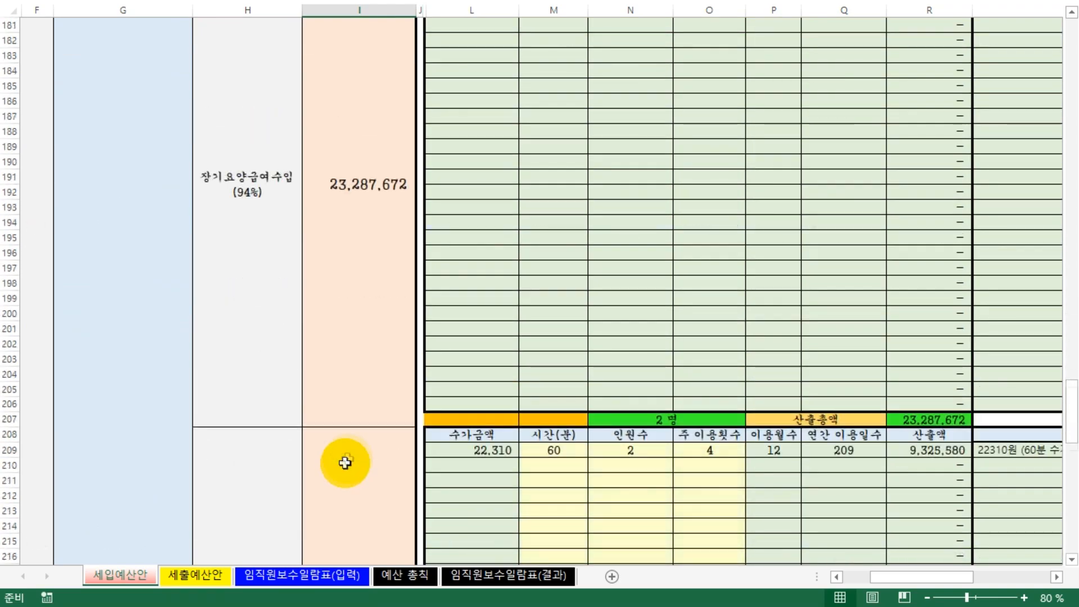
scroll(345, 462, "down", 14)
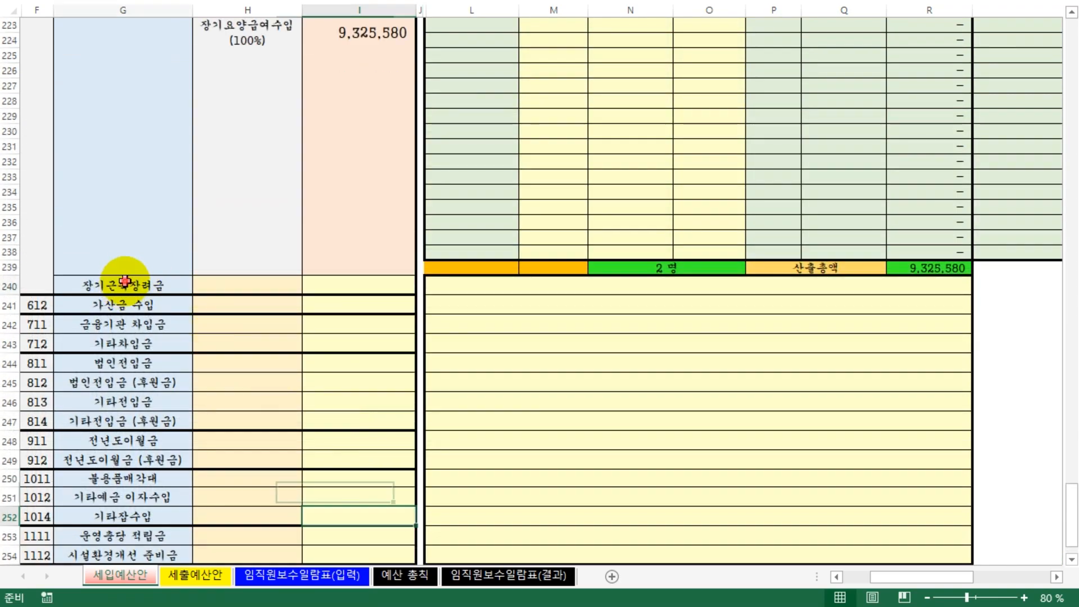
left_click(125, 281)
left_click(134, 310)
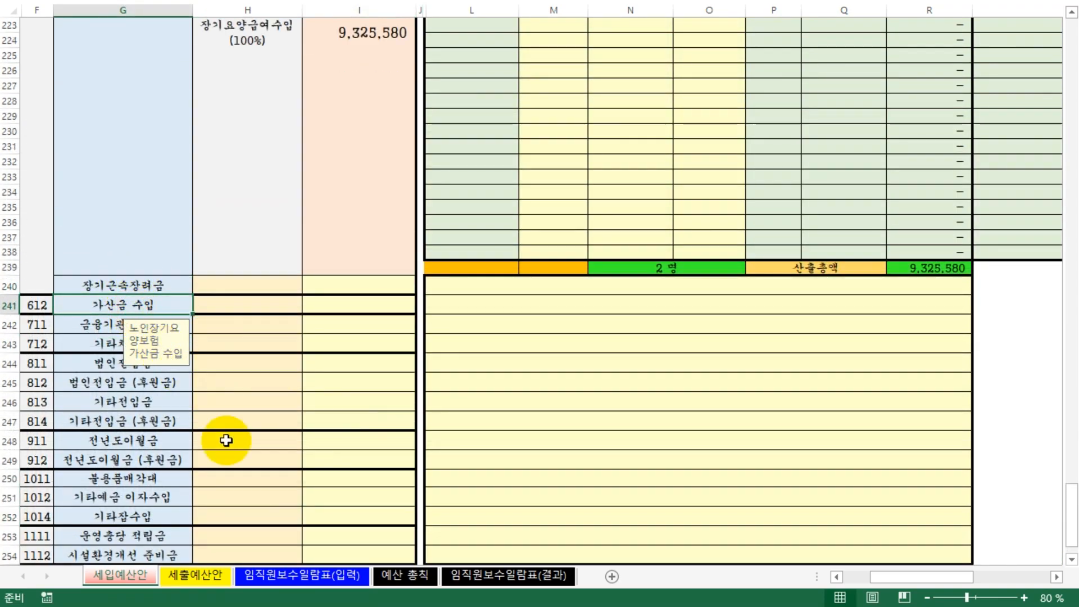
- Recheck the 직접인건비 비율 on the 세출예산안 sheet against the 임직원보수일람표(입력) and 세입예산안 sheets
left_click(203, 575)
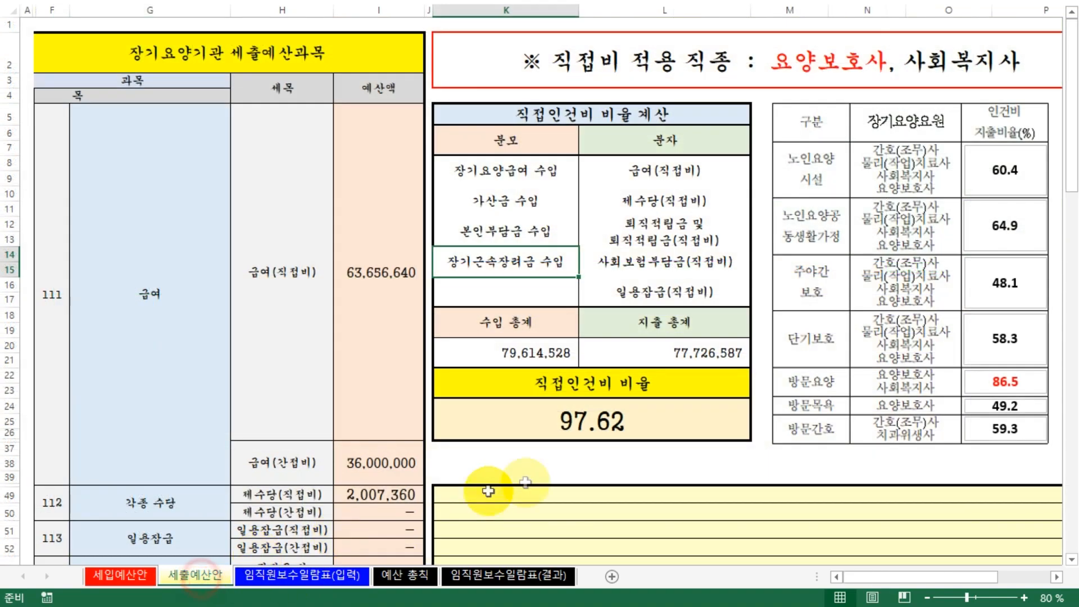
left_click(302, 576)
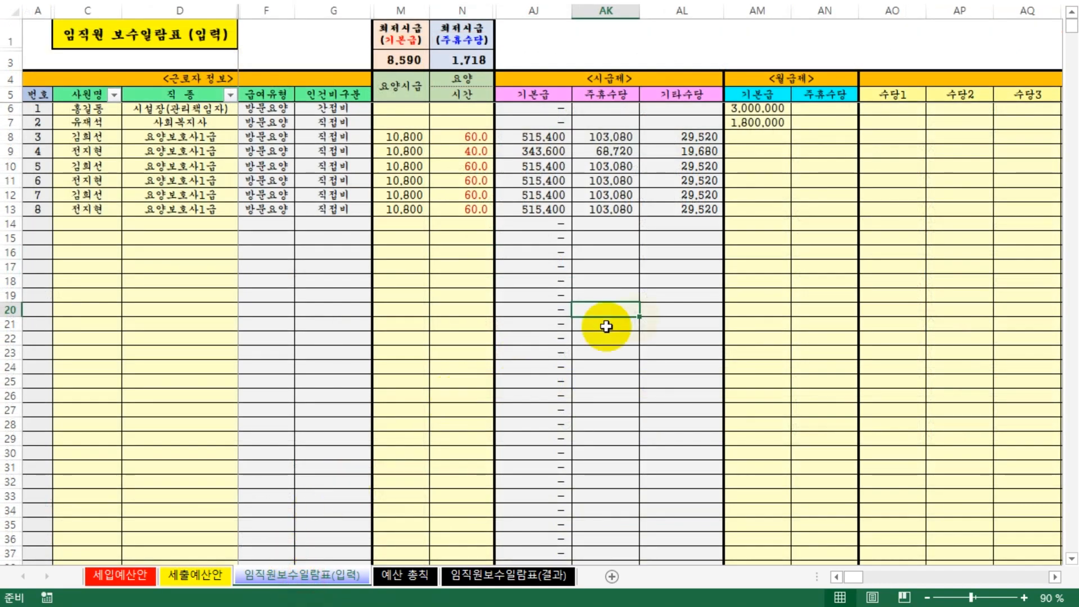
left_click(130, 576)
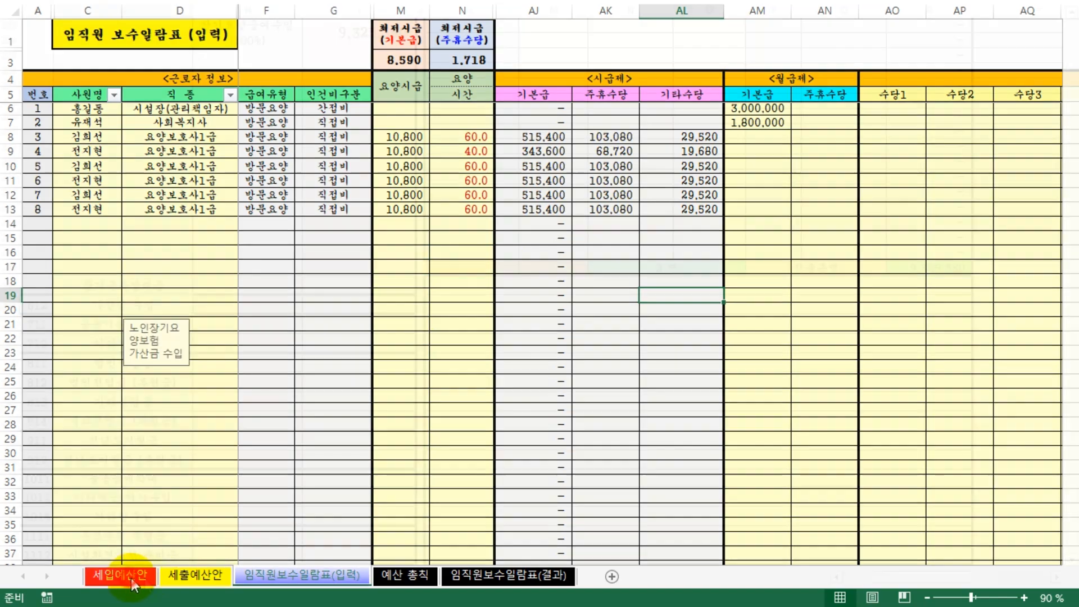
left_click(191, 575)
left_click(313, 574)
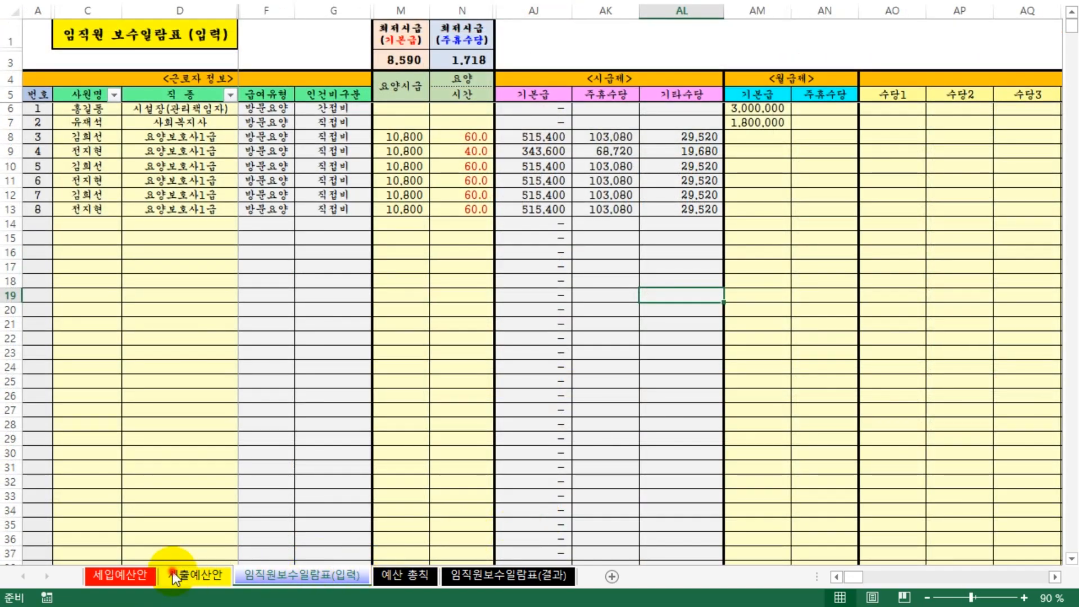
- Review the 급여 through 사회보험부담금 예산액 and the 직접인건비 비율 on the 세출예산안 sheet
left_click(175, 575)
scroll(394, 427, "down", 5)
left_click_drag(393, 152, 376, 540)
left_click(607, 258)
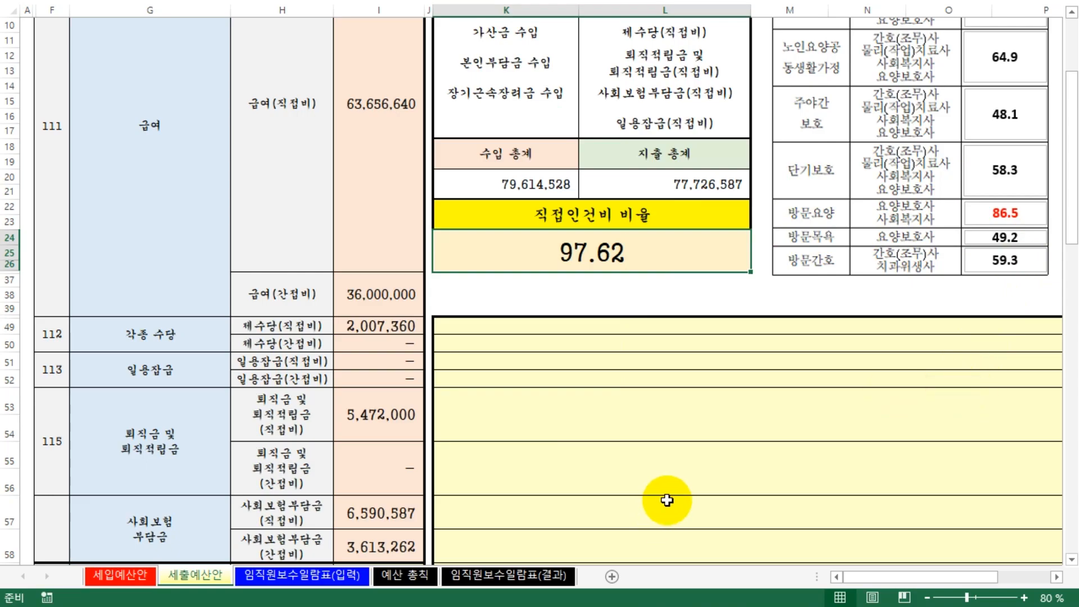
left_click(652, 449)
scroll(541, 473, "up", 3)
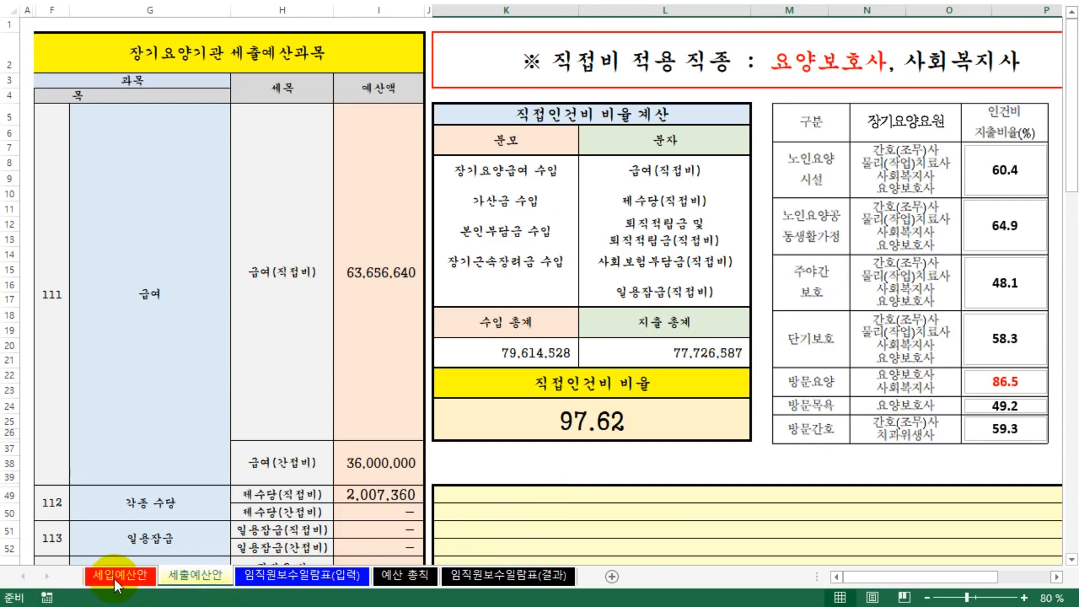
- Examine the 시간(분), 인원수 and 주 이용일수 entries in the 본인부담금수입(15%) section of the 세입예산안 sheet
left_click(118, 575)
scroll(400, 455, "up", 9)
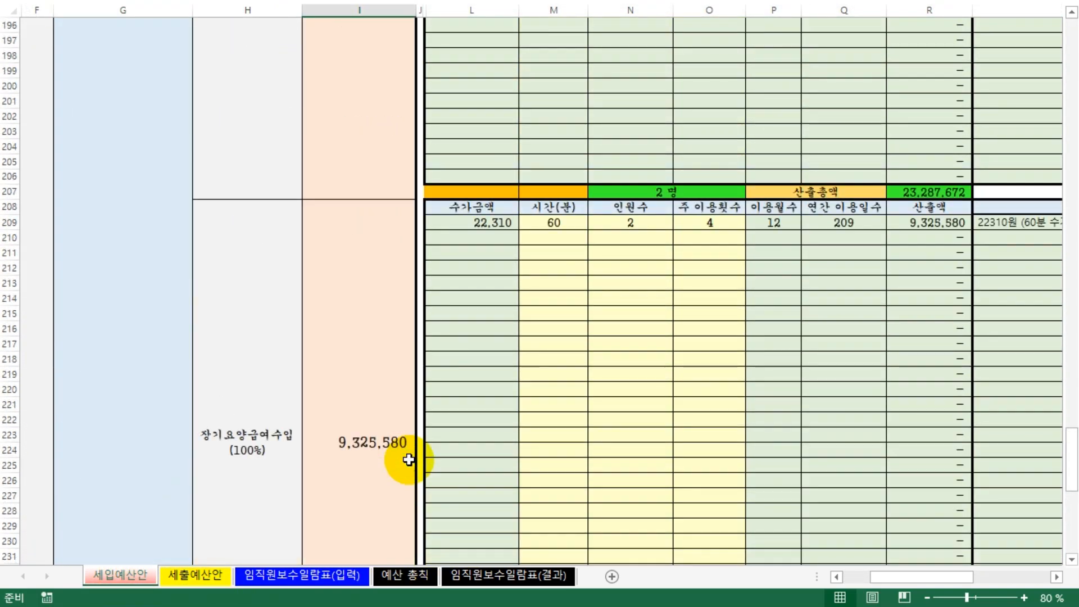
scroll(408, 459, "up", 5)
left_click_drag(1071, 427, 1072, 50)
left_click(601, 243)
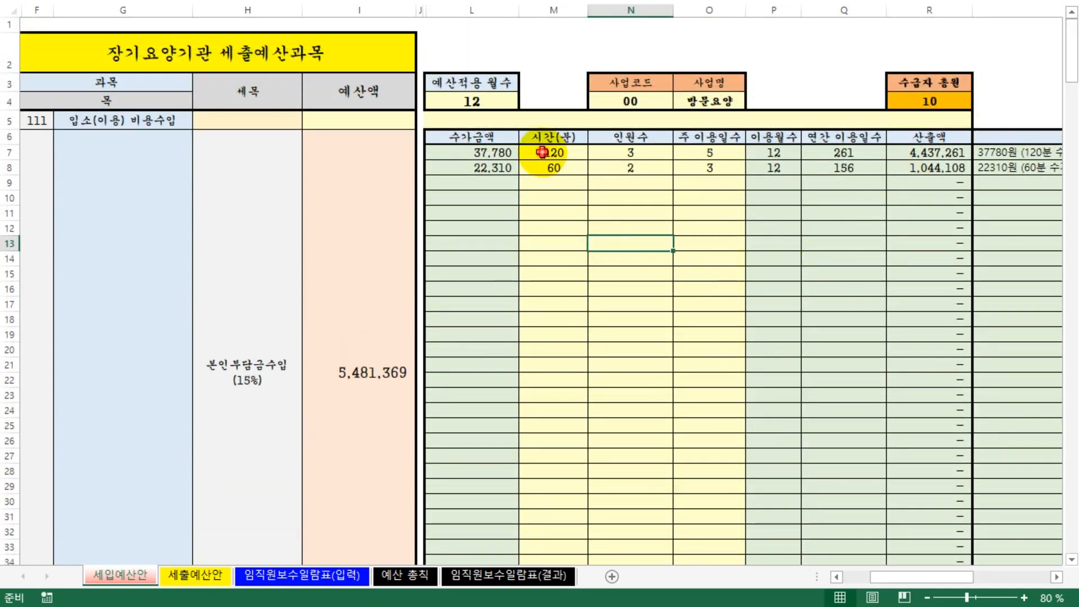
left_click_drag(541, 152, 700, 220)
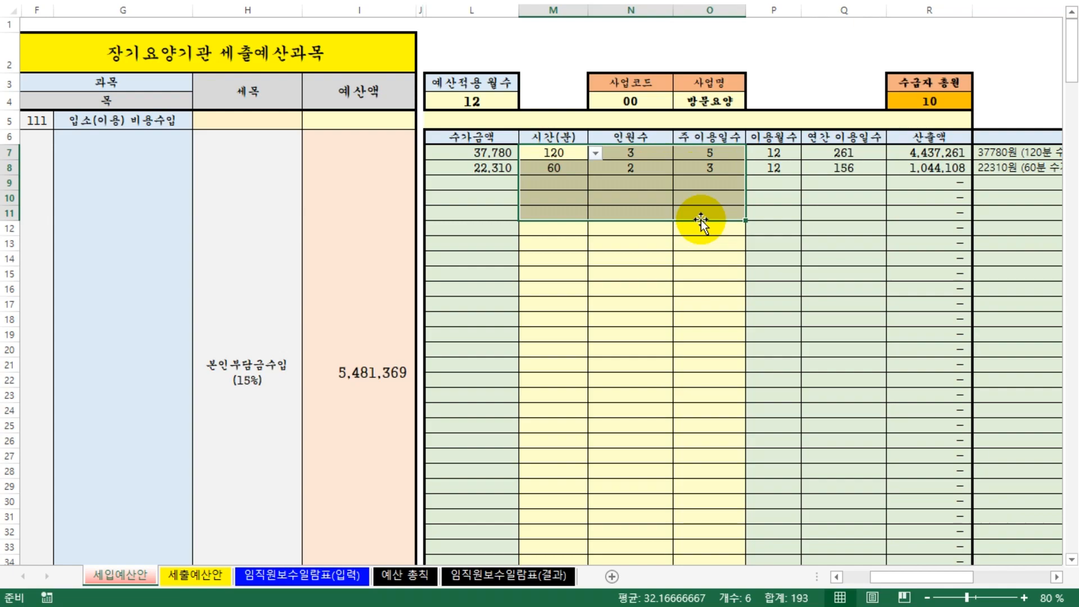
left_click(633, 208)
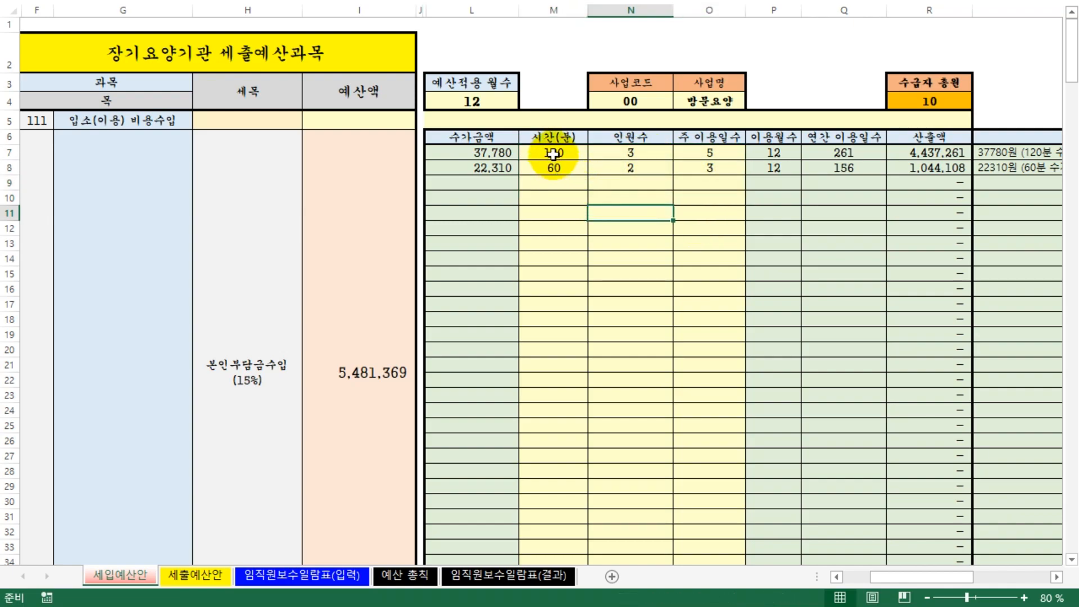
- Check the 수급자 총원 and set the 인원수 of the 60-minute row under 본인부담금수입(15%) to 7
left_click(631, 167)
left_click(620, 255)
left_click(930, 101)
left_click(634, 279)
left_click(643, 156)
left_click(636, 173)
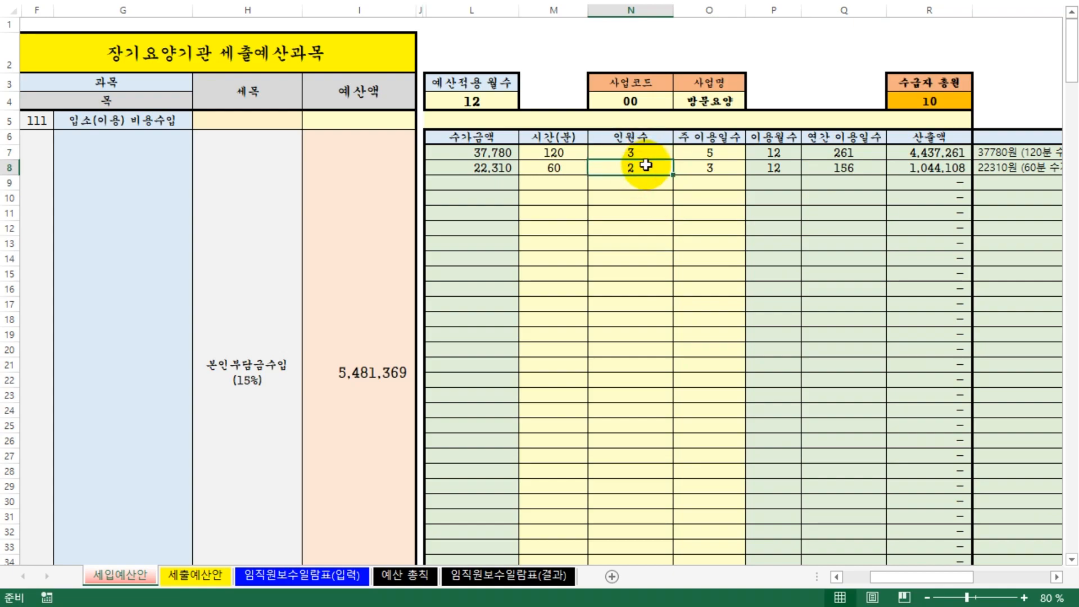
type("7")
left_click(698, 197)
left_click(712, 226)
- Set the 인원수 of the 60-minute row under 본인부담금수입(15%) to 13 and review both service rows
left_click(638, 168)
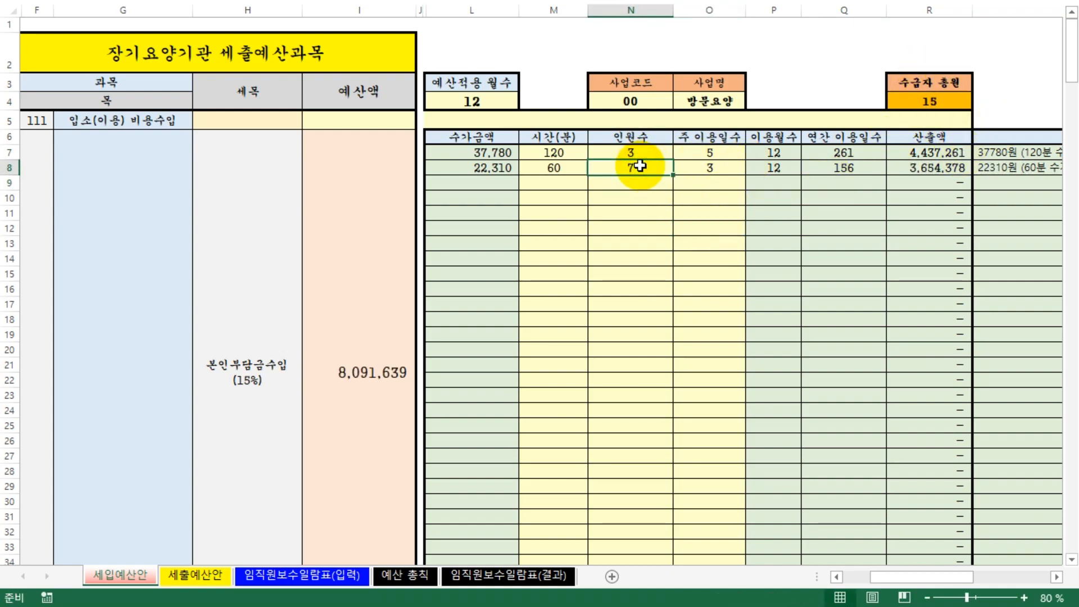
type("13")
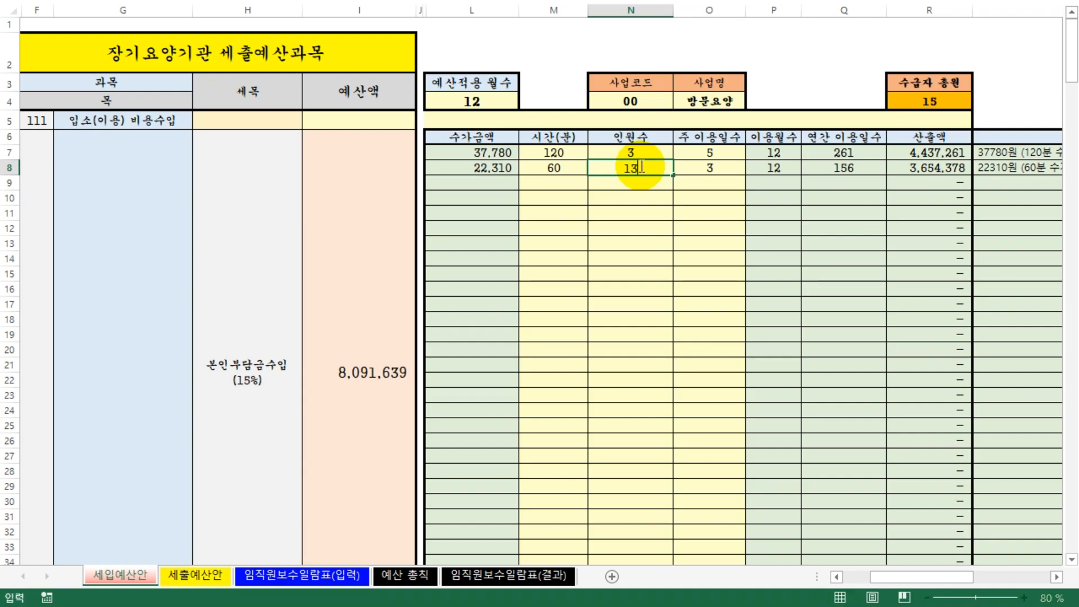
left_click(652, 307)
left_click(691, 278)
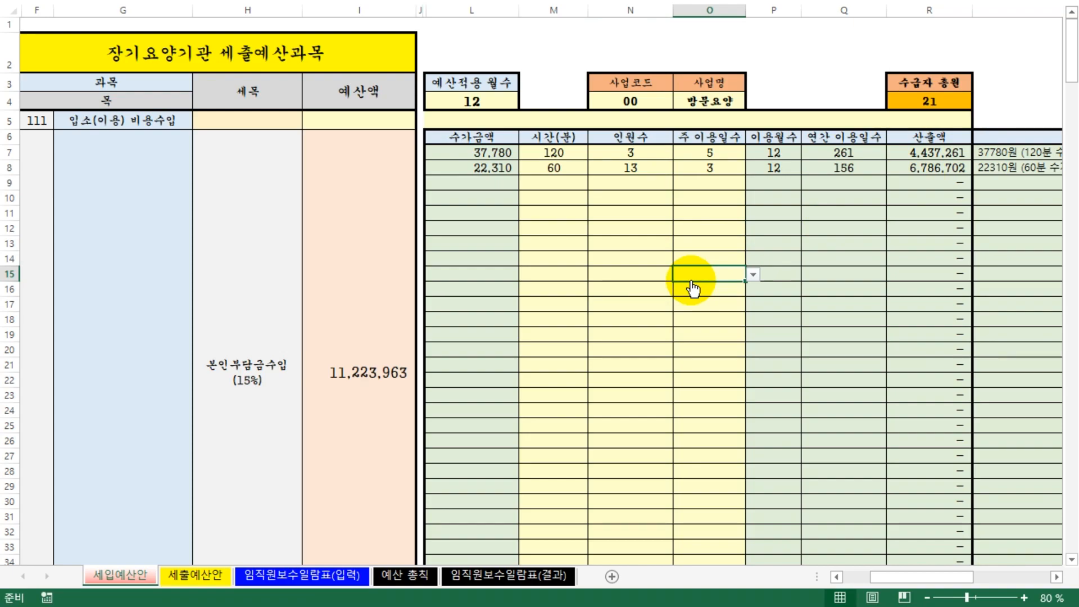
left_click(655, 257)
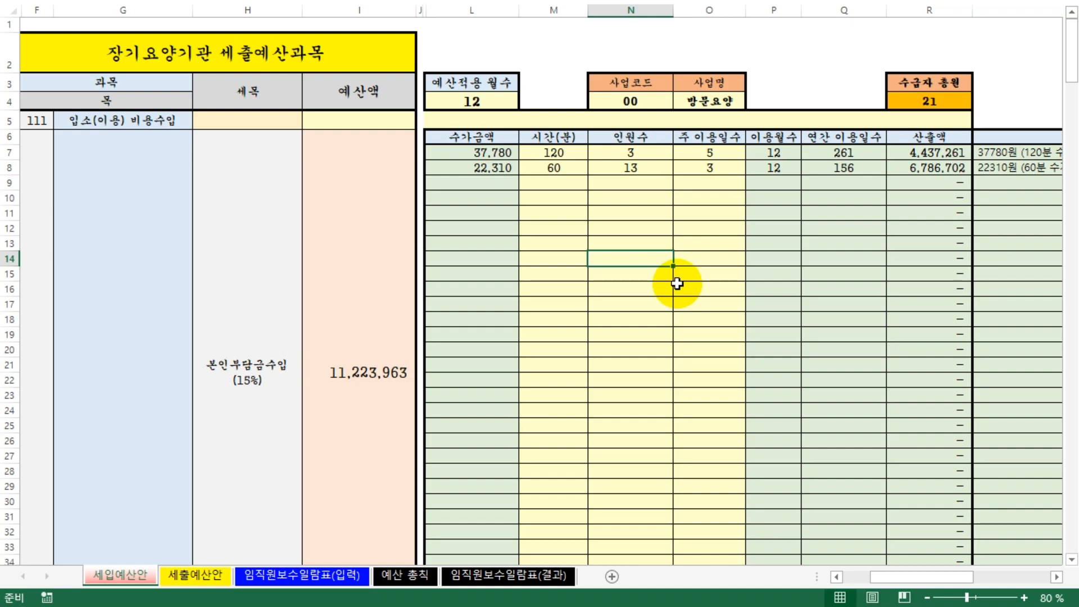
left_click_drag(559, 152, 720, 166)
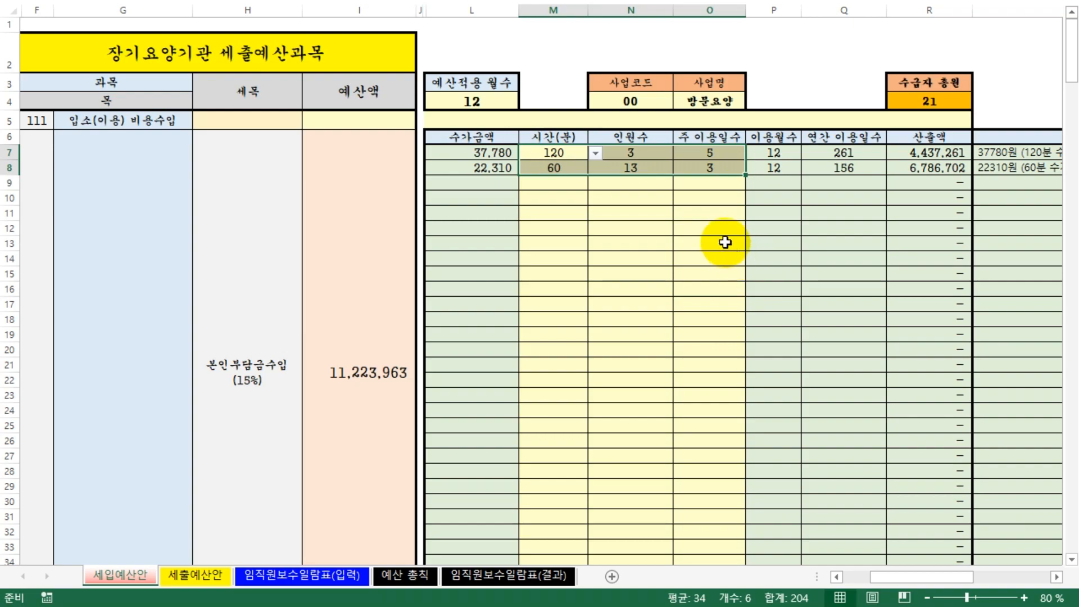
left_click(677, 241)
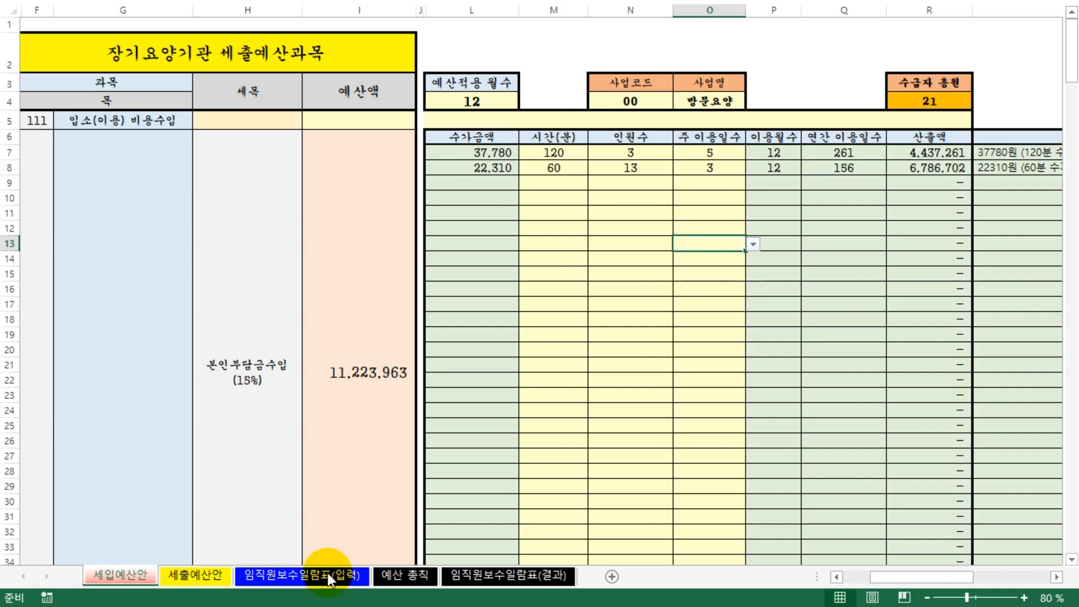
- Recheck the 직접인건비 비율 on the 세출예산안 sheet and look over the 임직원보수일람표(입력) sheet
left_click(194, 575)
left_click(119, 575)
left_click(195, 576)
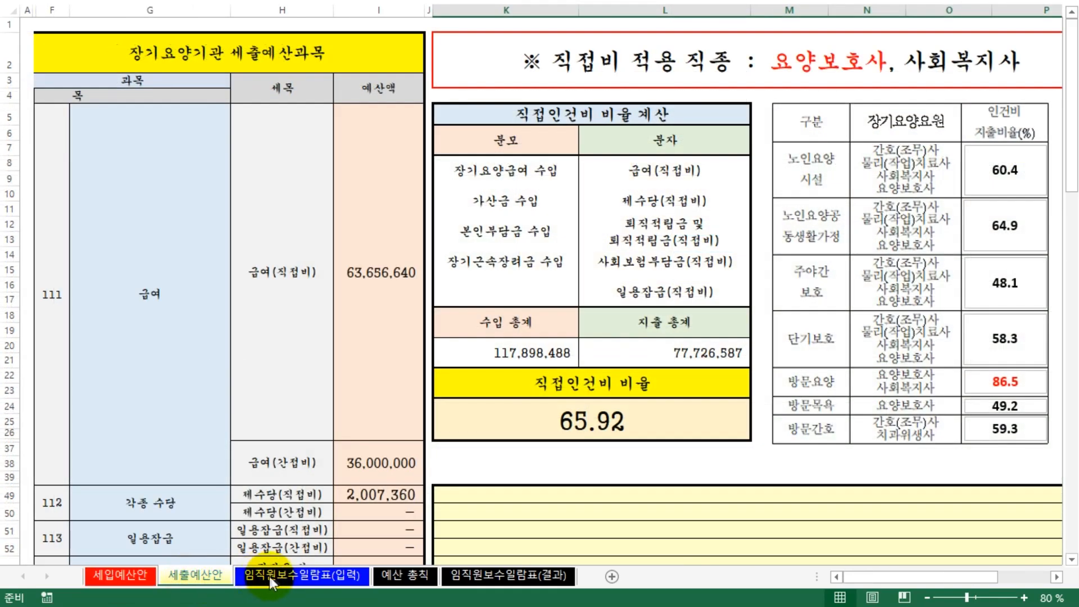
left_click(269, 576)
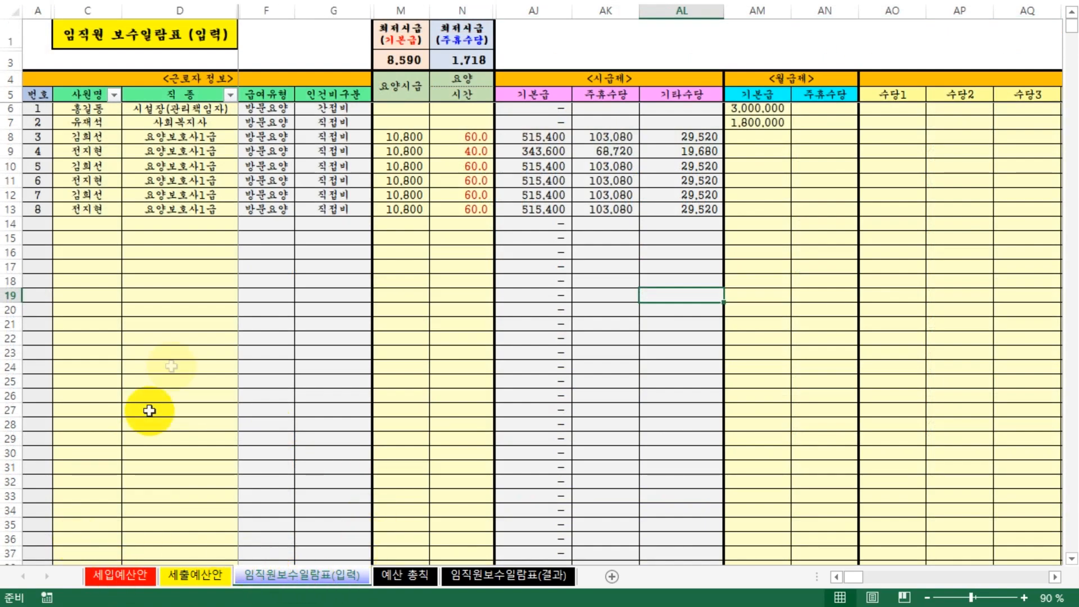
- Compare 세입 총액, 세출 총액 and 세입세출 차액 on the 예산 총칙 sheet and find the unfilled 세출예산안 expense items
left_click(402, 574)
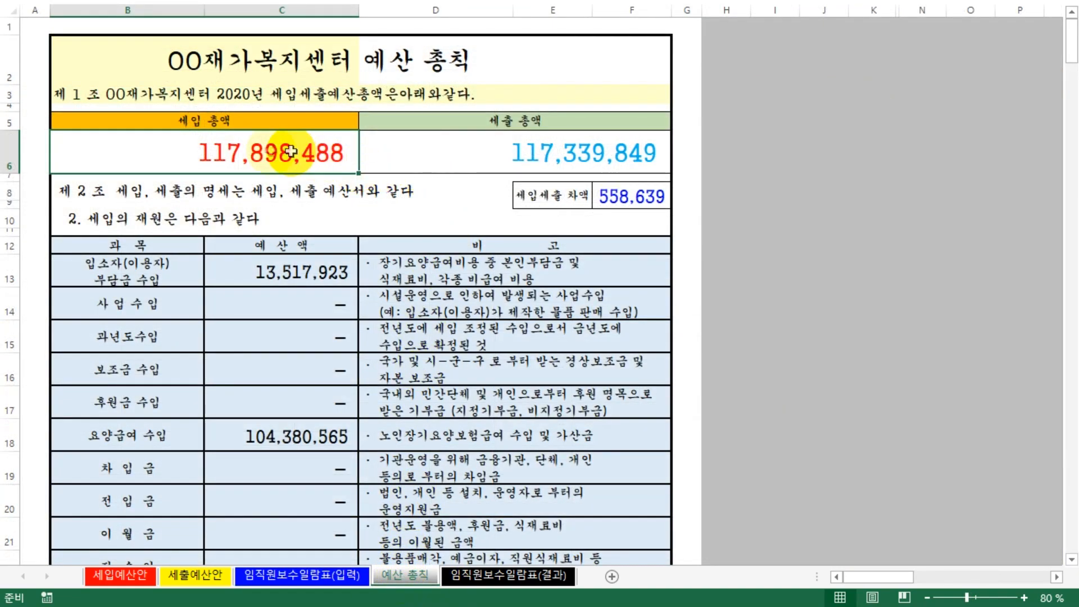
left_click(465, 151)
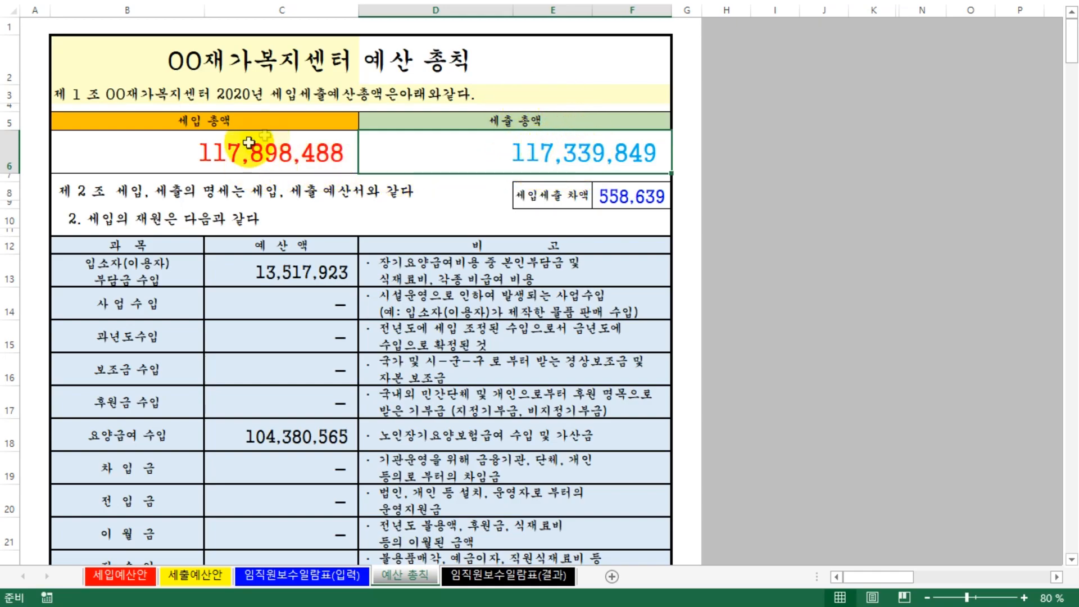
left_click(635, 197)
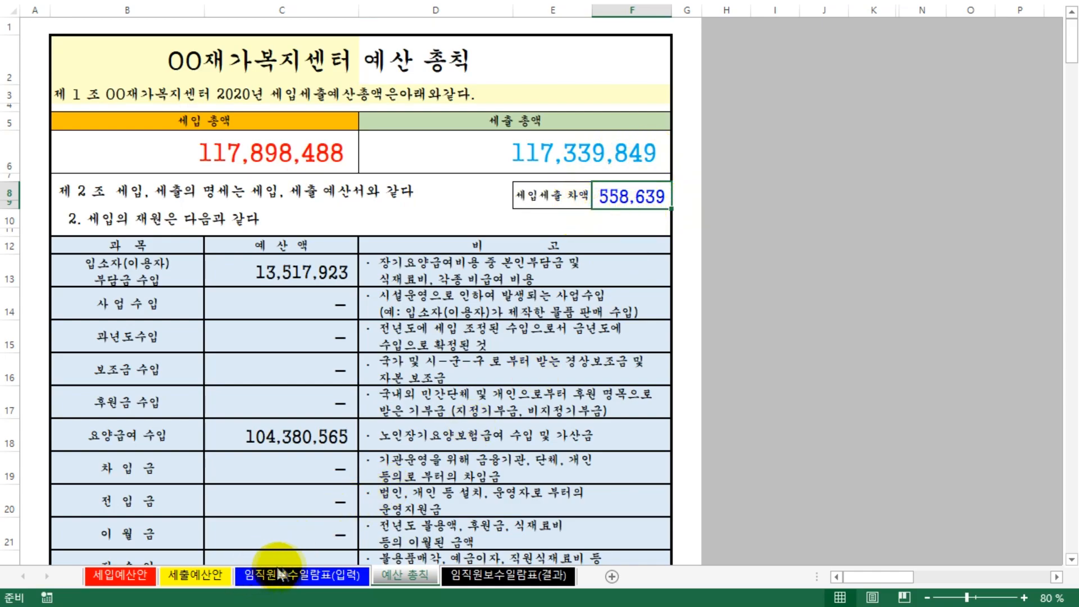
left_click(228, 573)
scroll(436, 495, "down", 4)
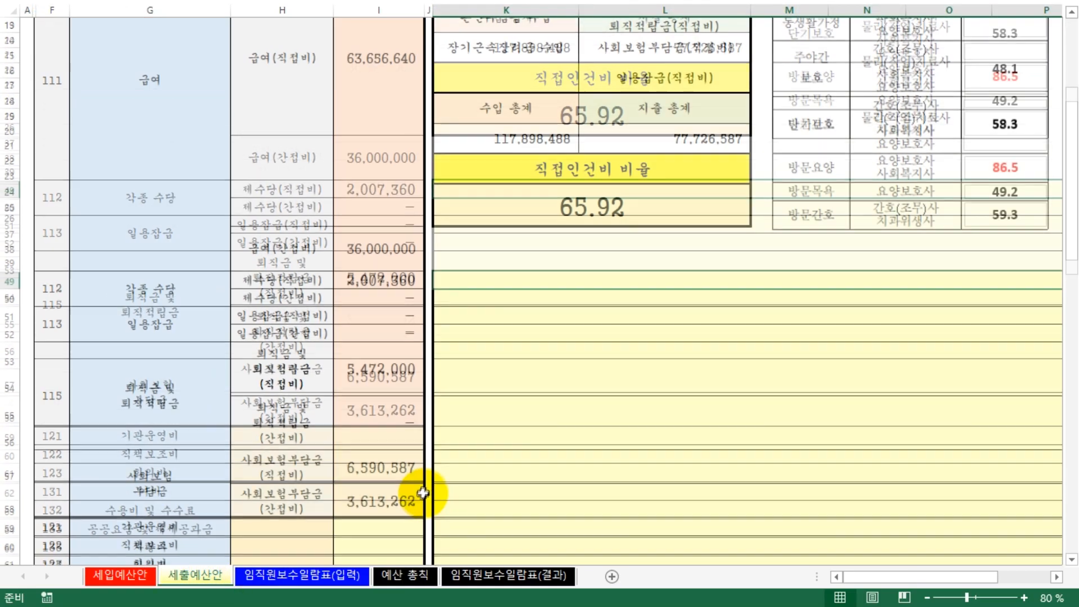
left_click_drag(377, 348, 361, 306)
- Enter the 세입세출 차액 of 558,639 from the 예산 총칙 sheet as the 수용비 및 수수료 예산액 on the 세출예산안 sheet
left_click(419, 573)
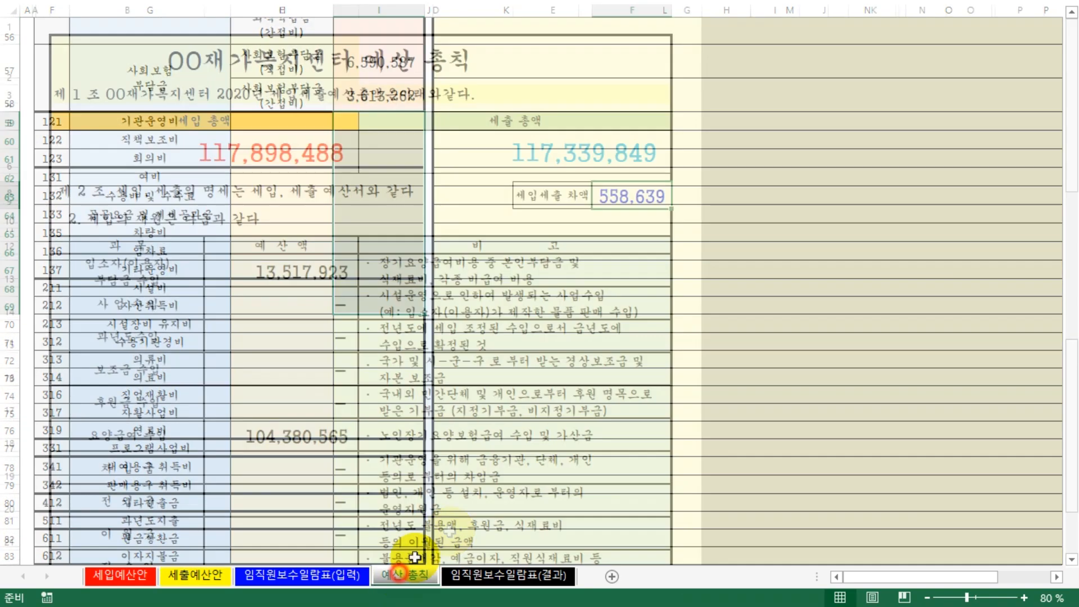
left_click(655, 214)
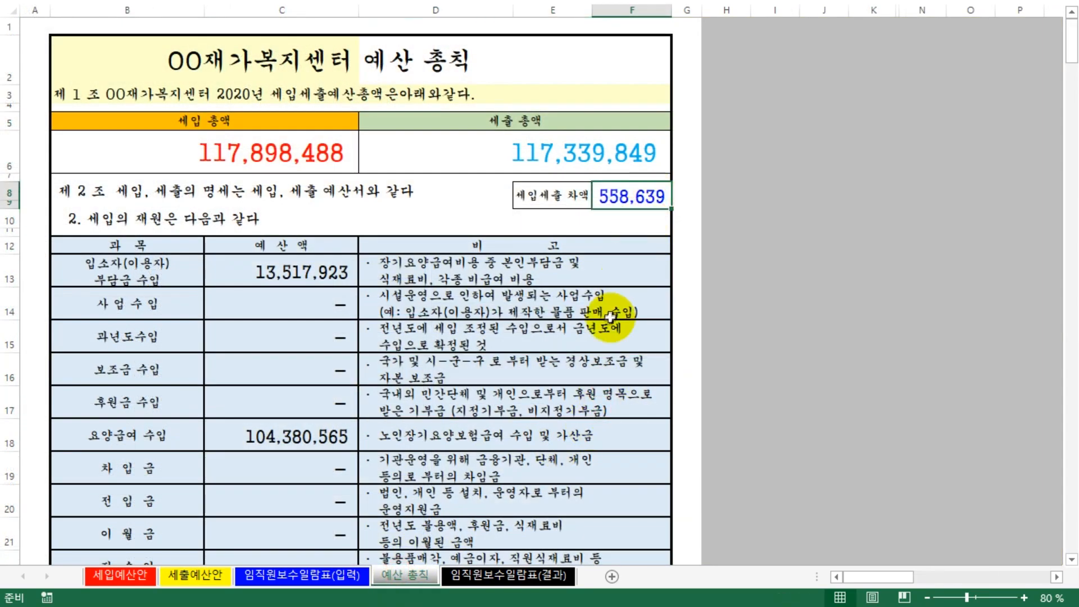
left_click(200, 580)
left_click(369, 289)
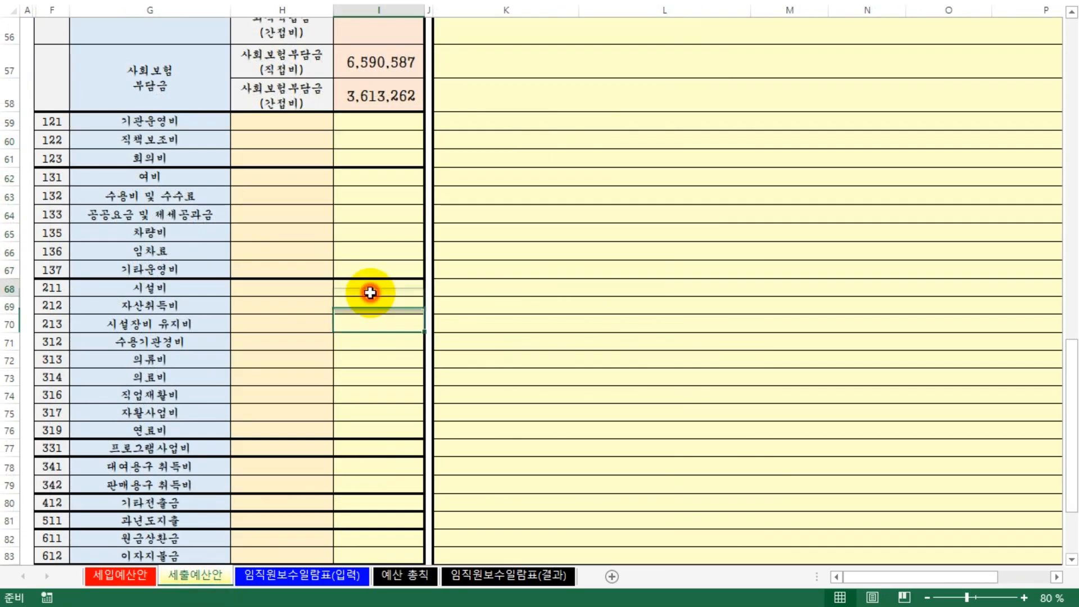
left_click(379, 194)
type("558,639")
left_click(534, 412)
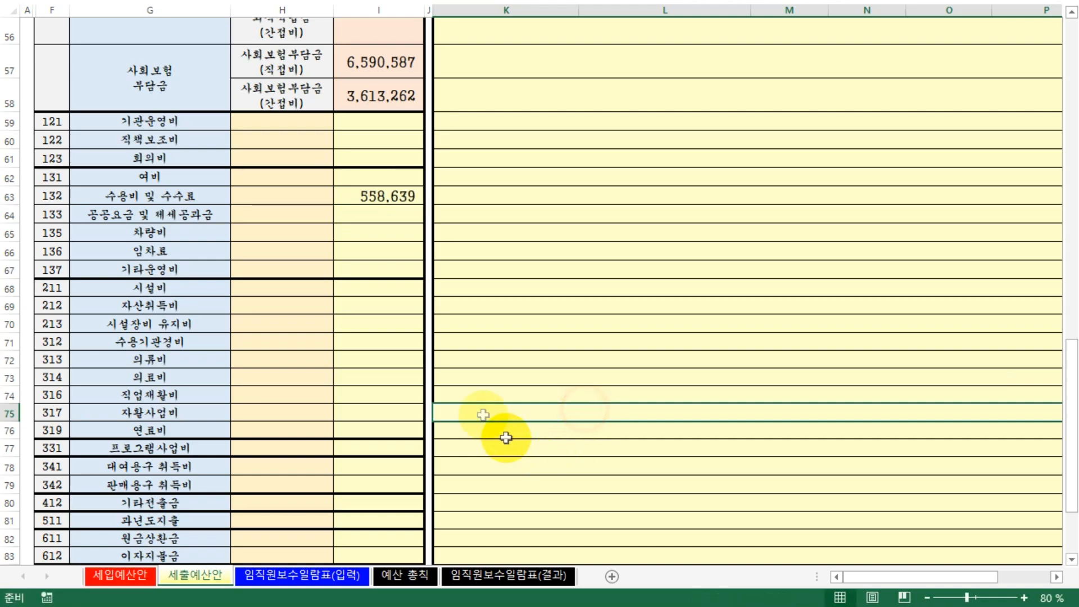
- Verify on the 예산 총칙 sheet that the 세입 총액 matches the 세출 총액
left_click(408, 575)
left_click(278, 159)
left_click(475, 160)
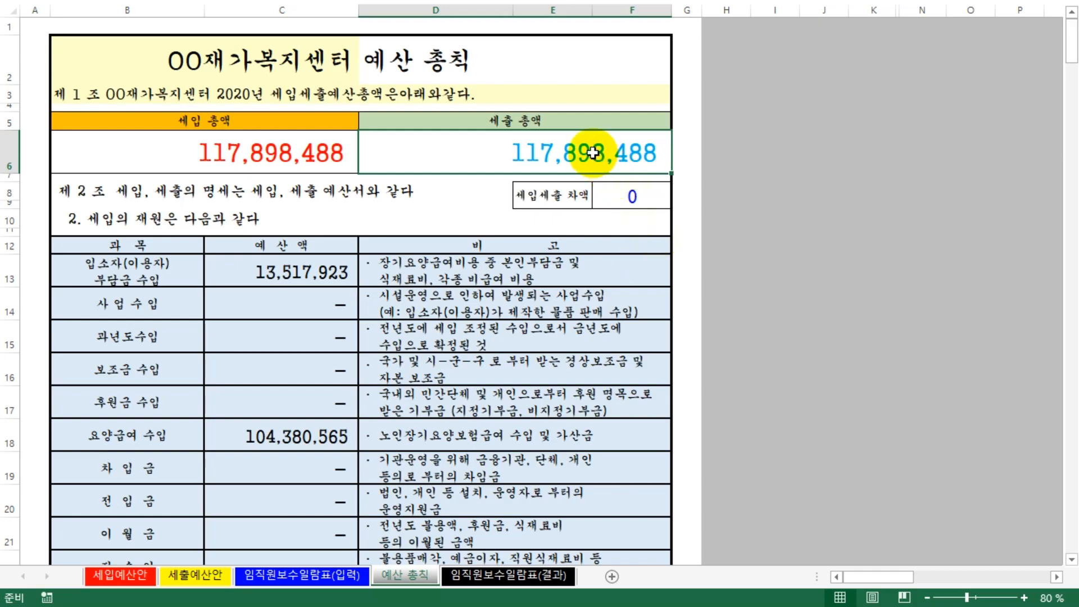
left_click(329, 159)
left_click(428, 154)
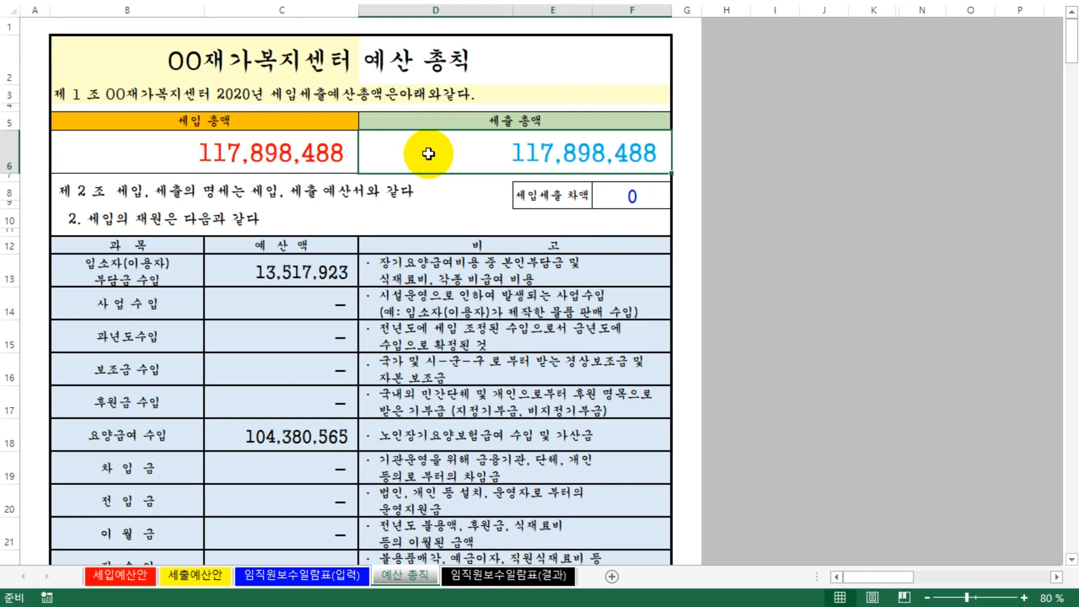
- Compare the employee rows on the 임직원보수일람표(결과) sheet with the pay entries on the 임직원보수일람표(입력) sheet
left_click(301, 574)
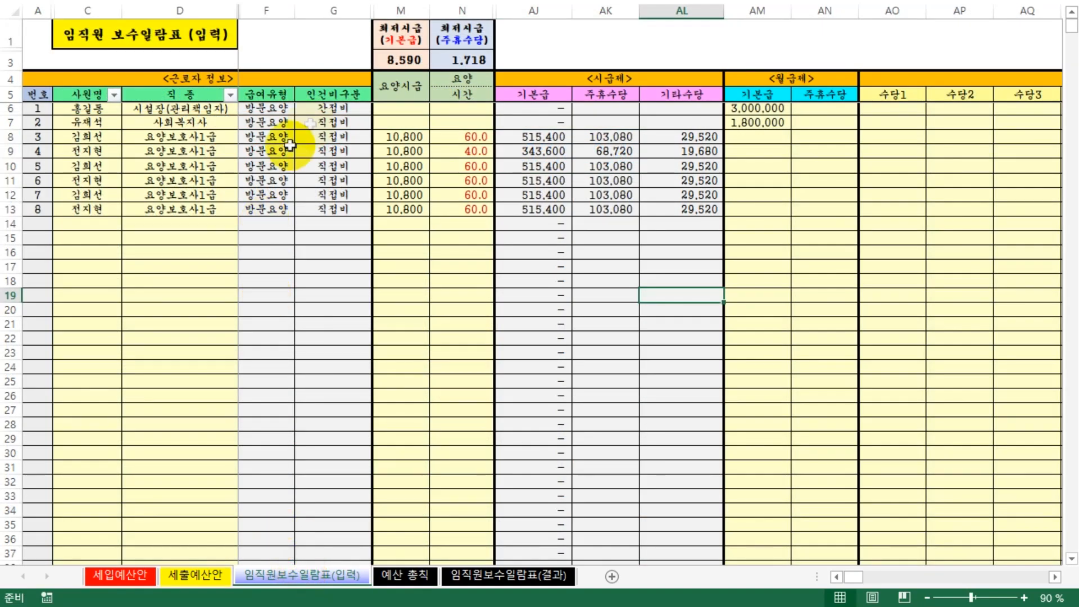
left_click(492, 576)
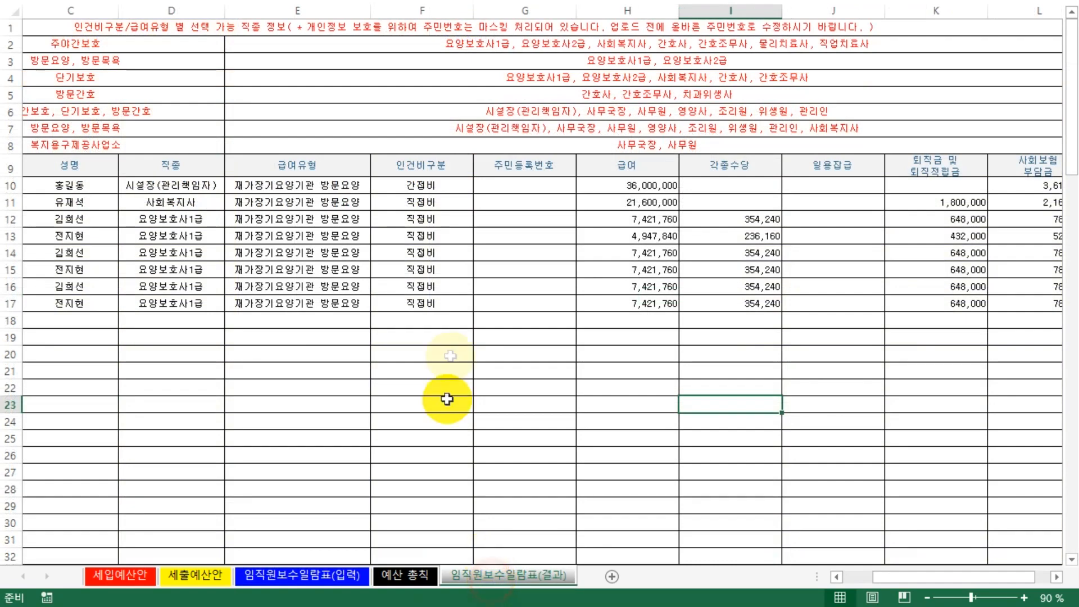
left_click_drag(67, 186, 896, 361)
left_click(296, 577)
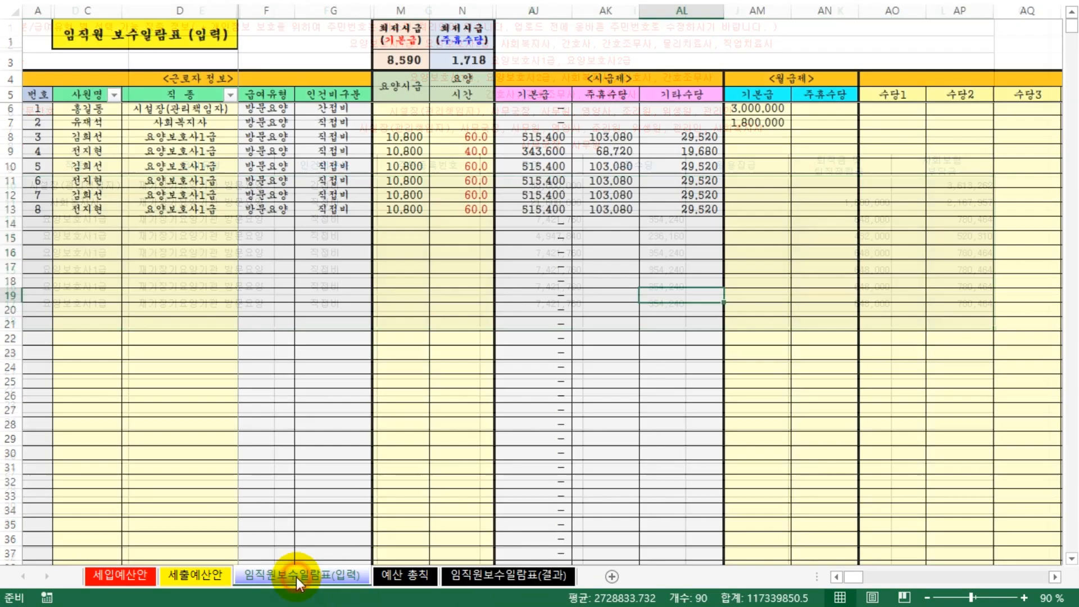
left_click_drag(401, 108, 769, 232)
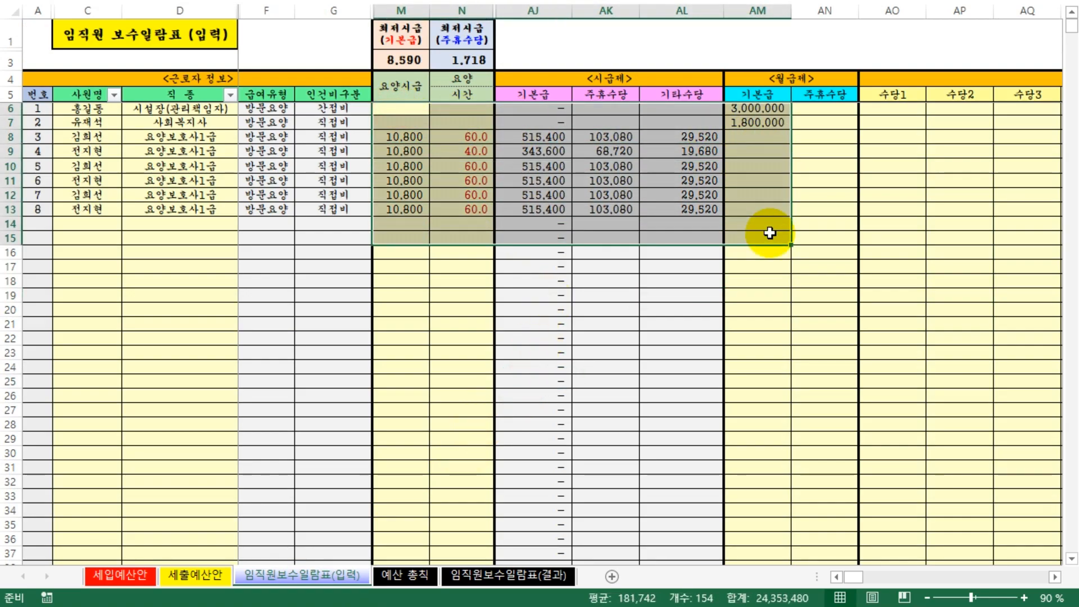
left_click(735, 381)
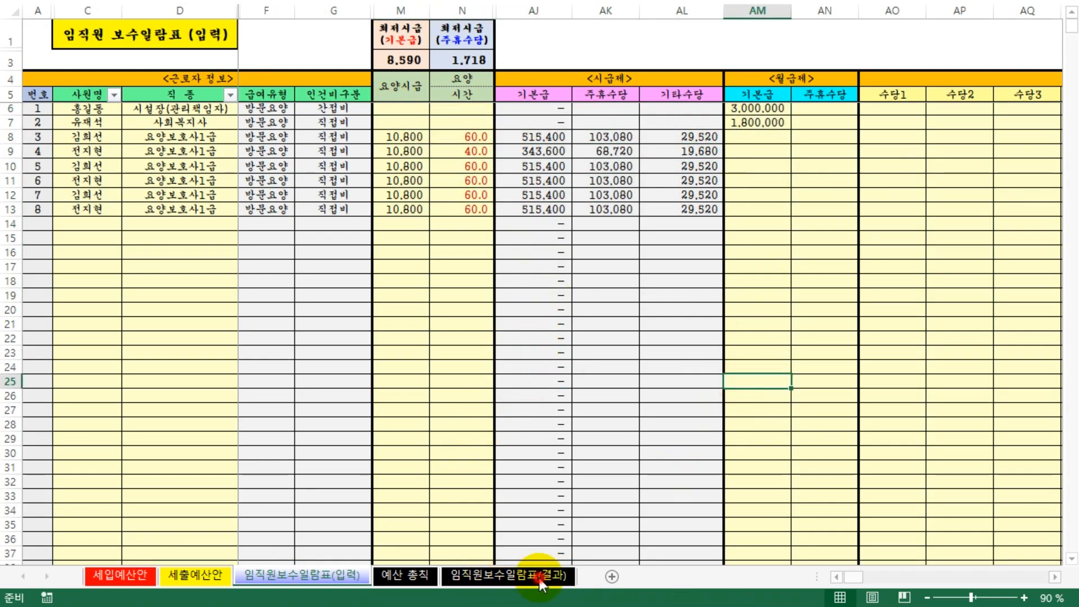
- Examine the 급여, 각종수당, 퇴직금 및 퇴직적립금 and 사회보험부담금 columns on the 임직원보수일람표(결과) sheet
left_click(538, 579)
left_click_drag(531, 185, 551, 303)
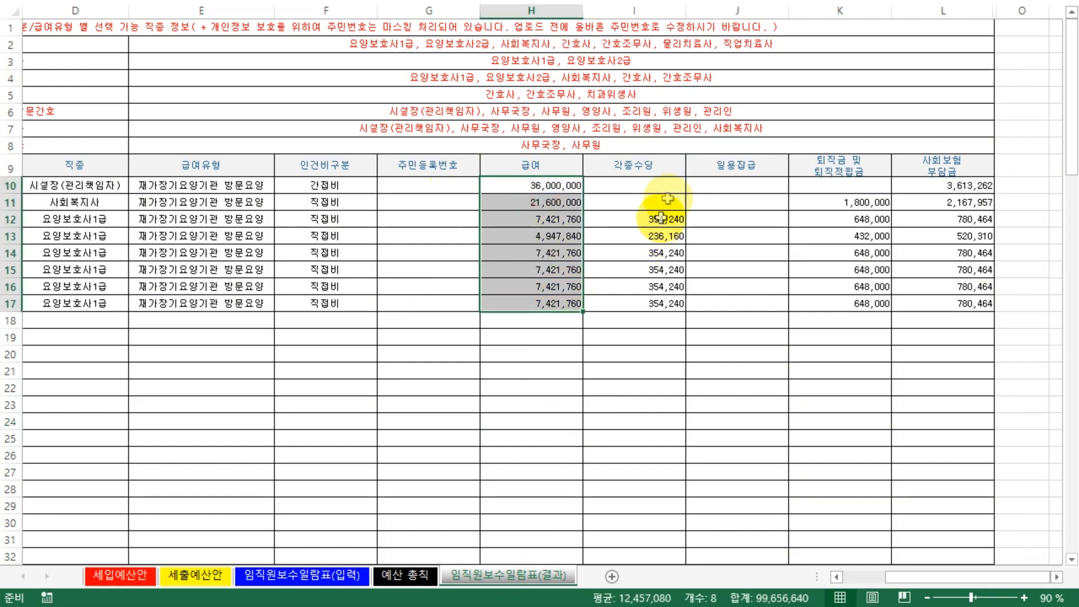
left_click_drag(661, 218, 663, 303)
left_click_drag(843, 202, 843, 270)
left_click_drag(964, 201, 964, 270)
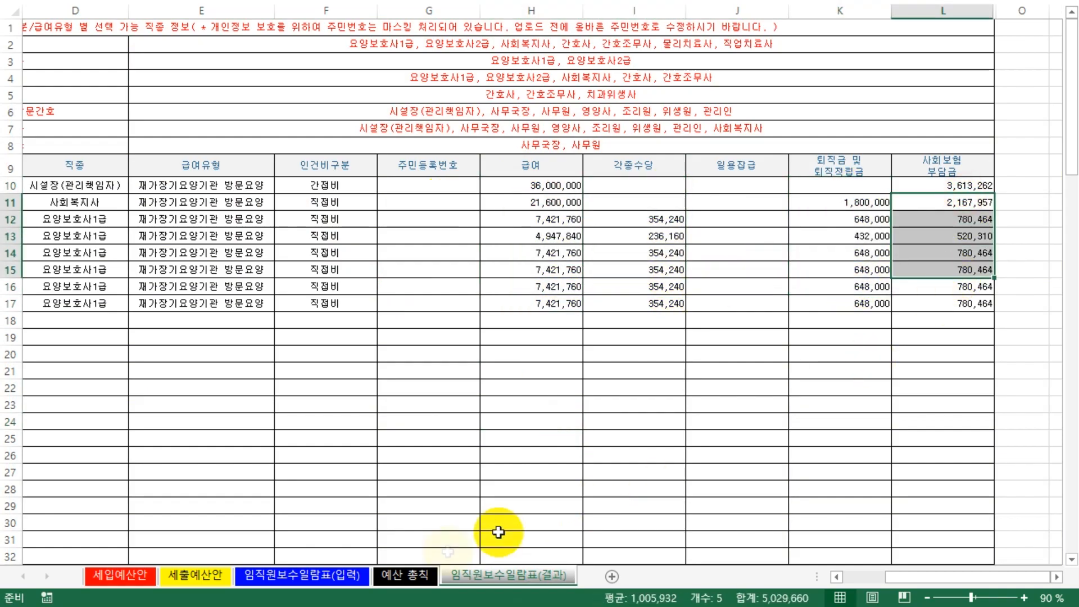
- Check the 시설장 퇴직금 적립여부 옵션 on the input sheet against the 시설장's 퇴직금 및 퇴직적립금 cell on the result sheet
left_click(294, 573)
left_click(1055, 577)
left_click(1055, 578)
left_click(702, 35)
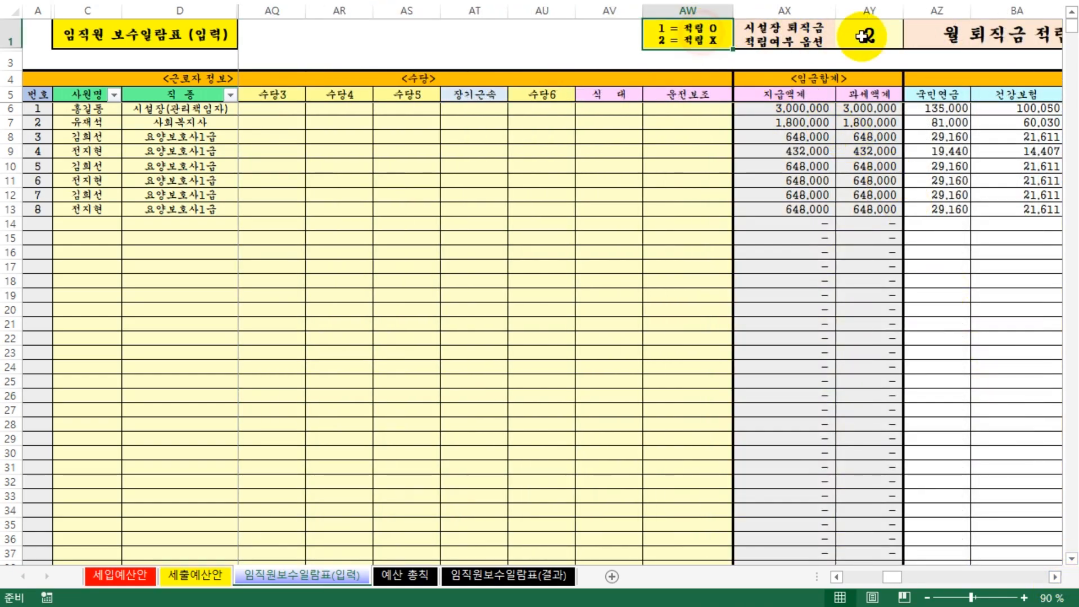
left_click(863, 36)
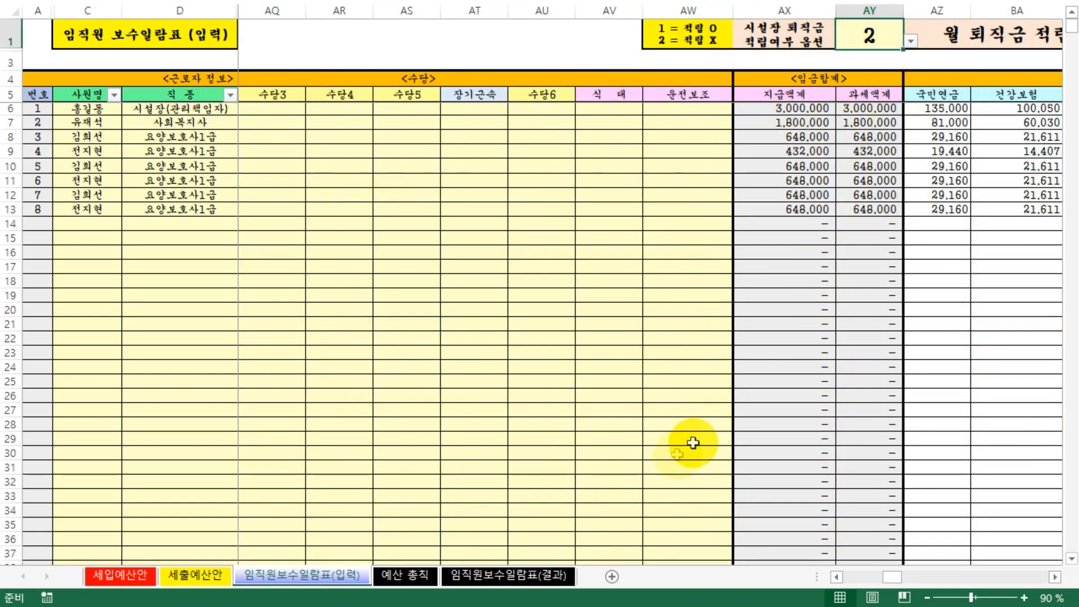
left_click(510, 579)
left_click(838, 188)
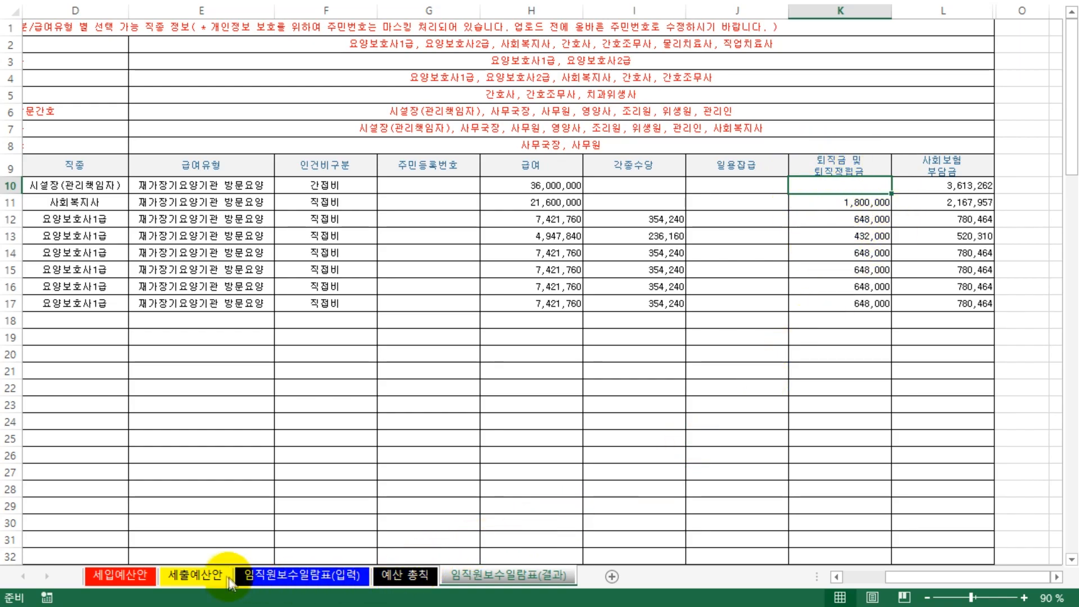
- Set the 시설장 퇴직금 적립여부 옵션 to 1 and check the 시설장's 퇴직금 및 퇴직적립금 on the 임직원보수일람표(결과) sheet
left_click(285, 577)
left_click(868, 39)
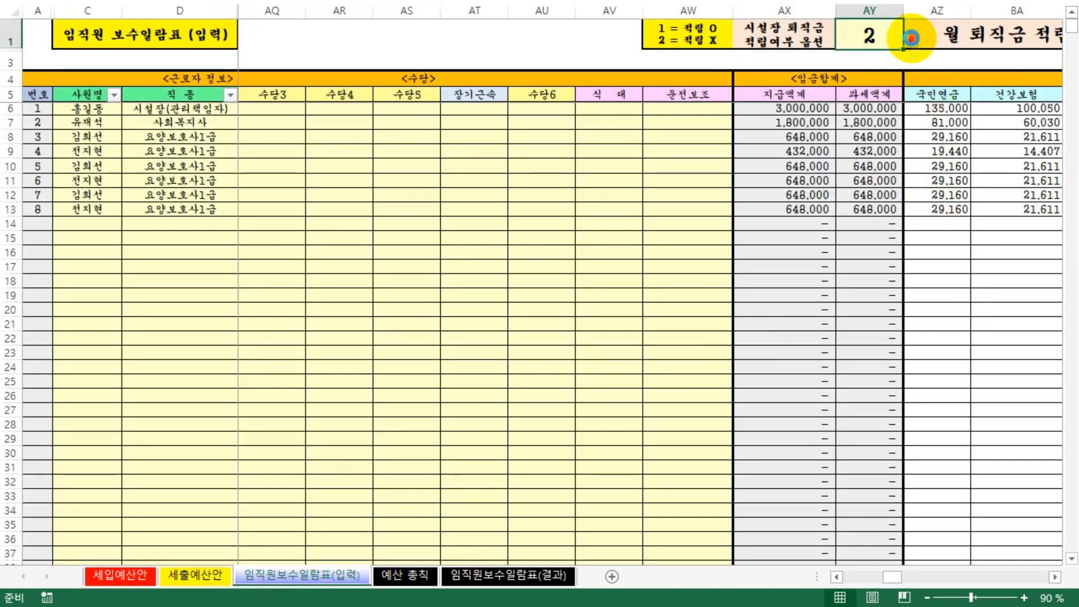
type("1")
left_click(863, 393)
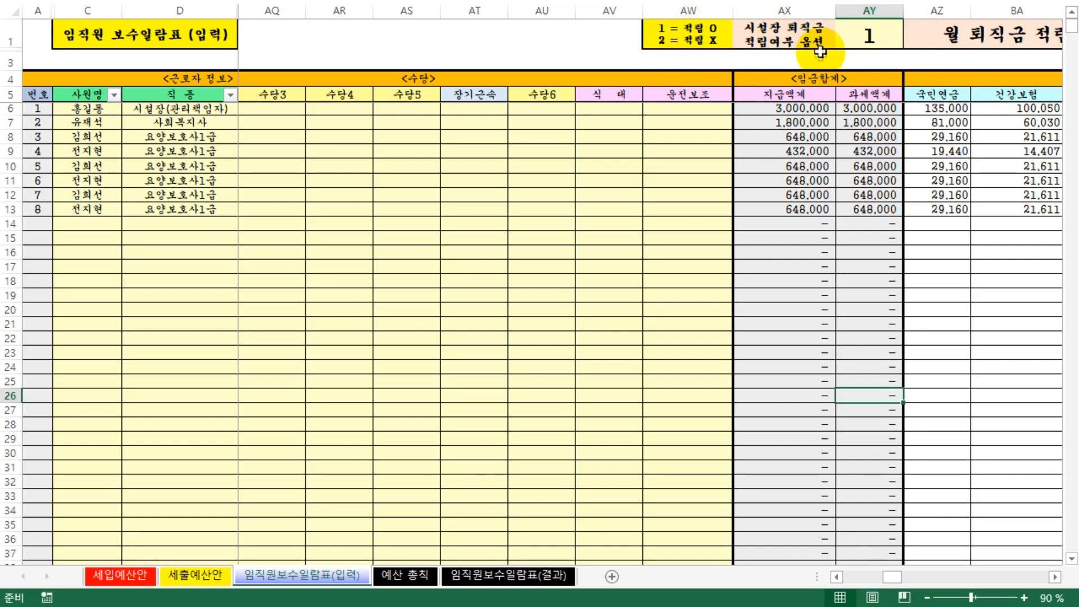
left_click(500, 575)
left_click_drag(831, 416, 832, 408)
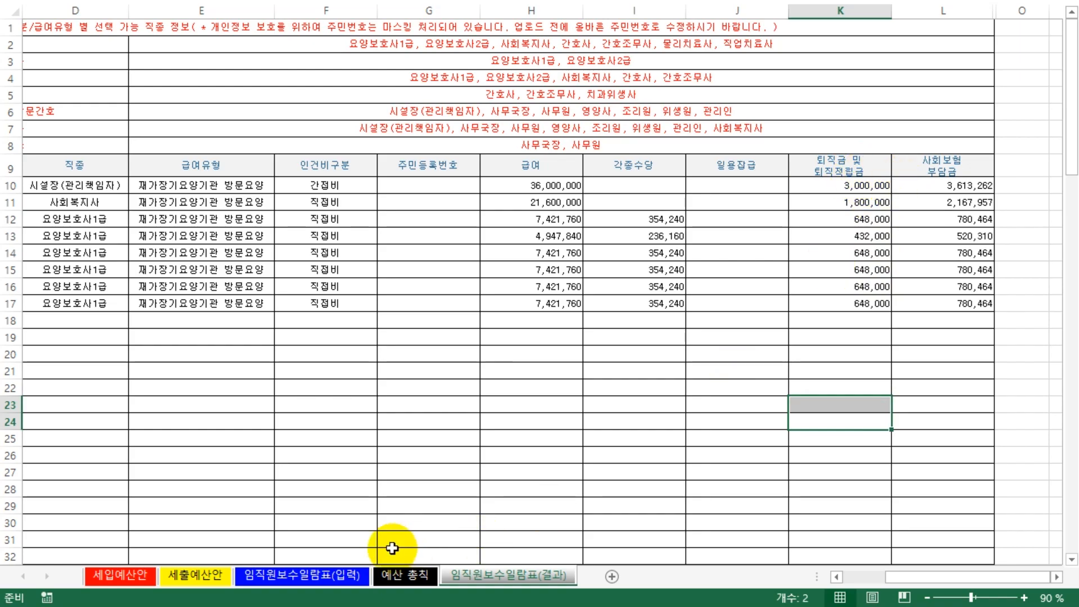
- Set the 시설장 퇴직금 적립여부 옵션 on the 임직원보수일람표(입력) sheet back to 2
left_click(279, 575)
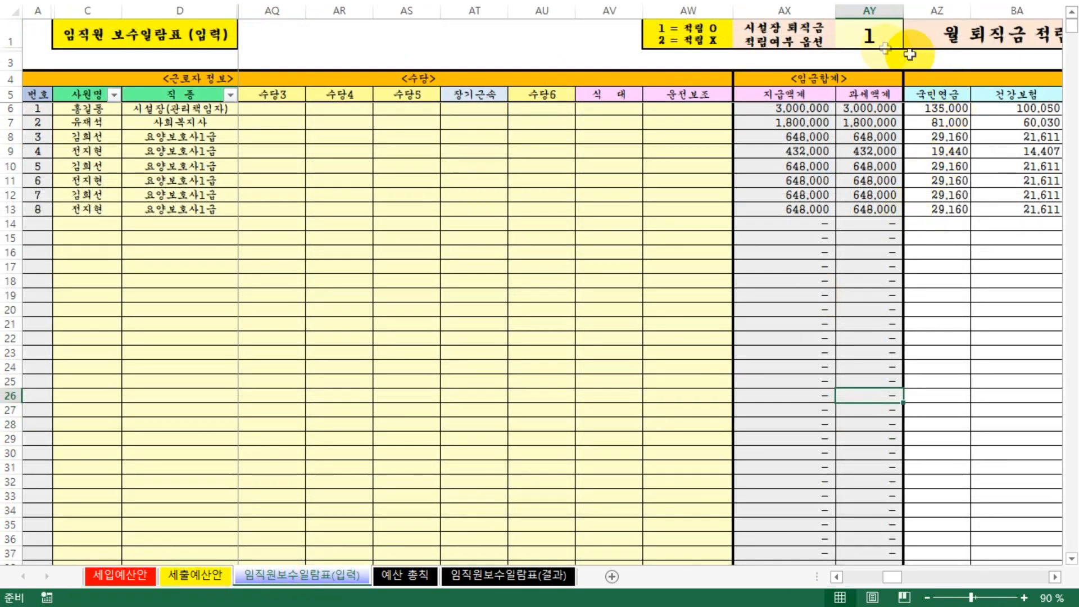
left_click(911, 41)
left_click(878, 80)
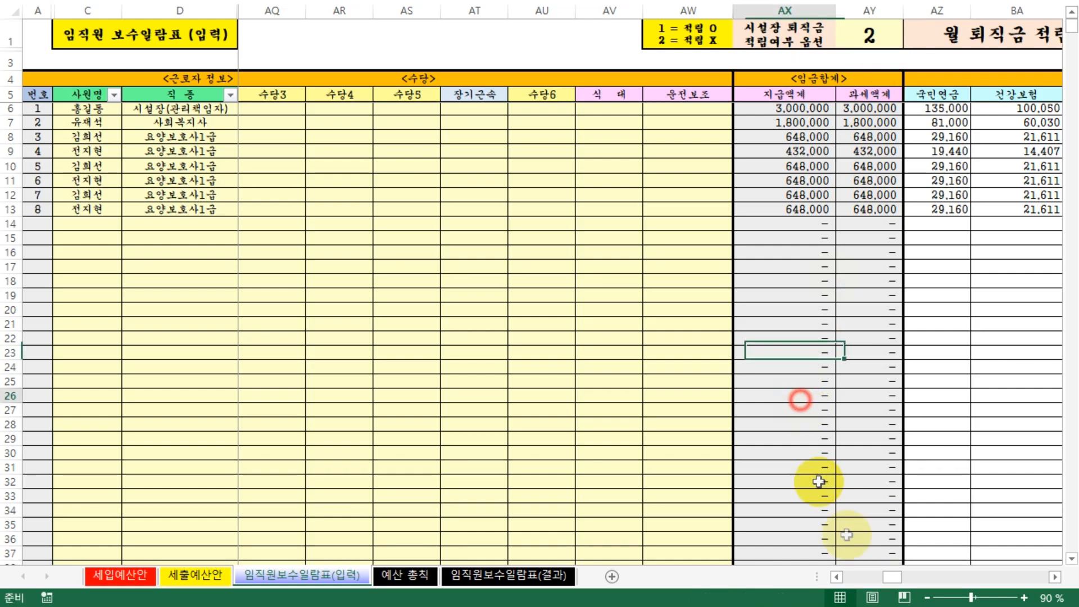
- Look over the 세입예산안 and 세출예산안 sheets and return to the 임직원보수일람표(입력) sheet
left_click_drag(889, 577, 825, 579)
left_click(608, 408)
left_click(120, 574)
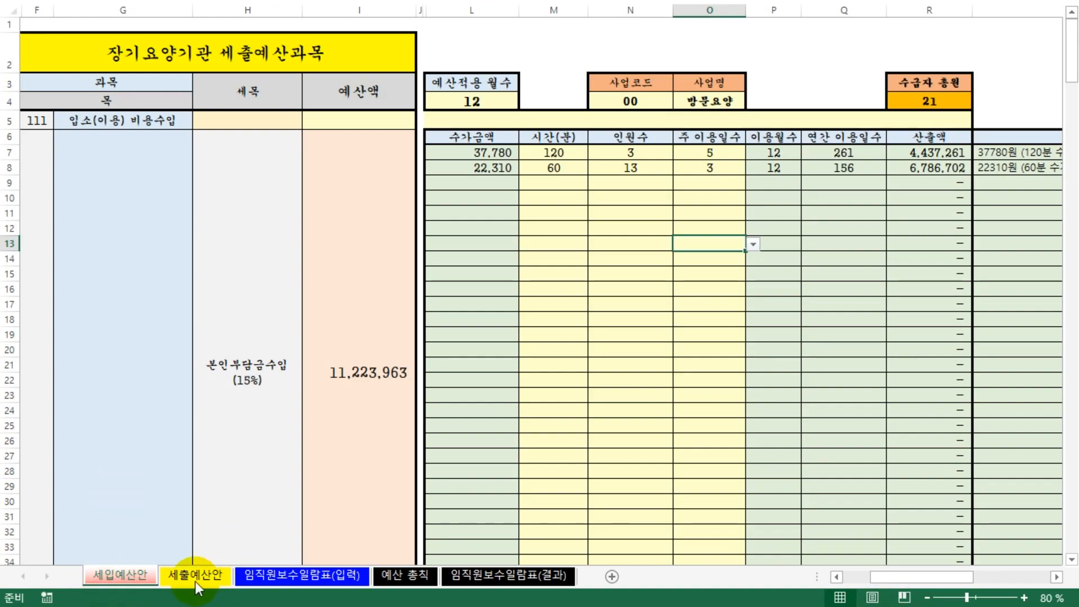
left_click(195, 579)
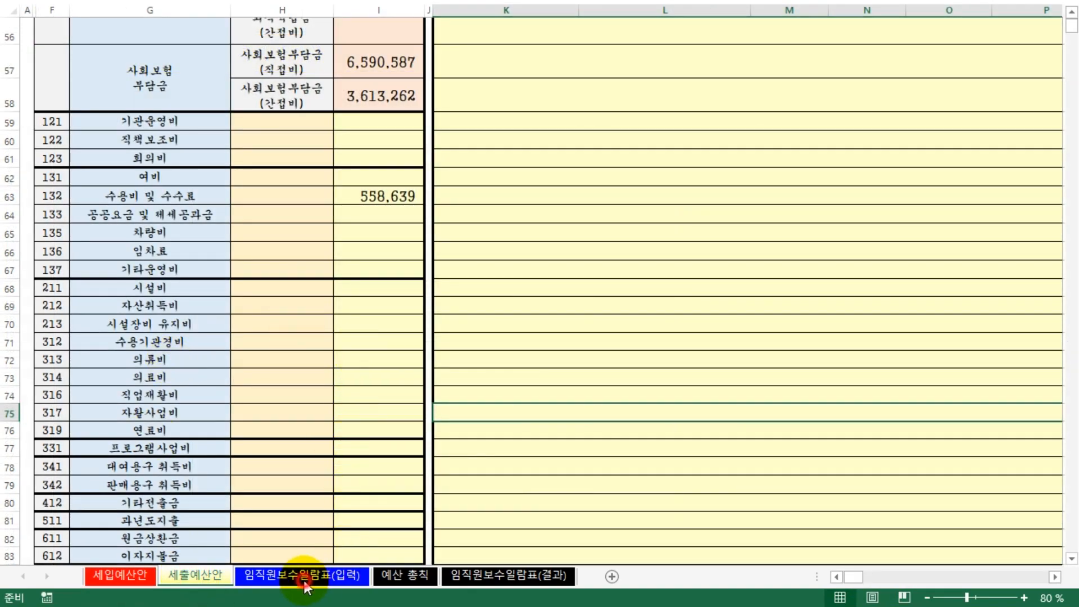
left_click(305, 579)
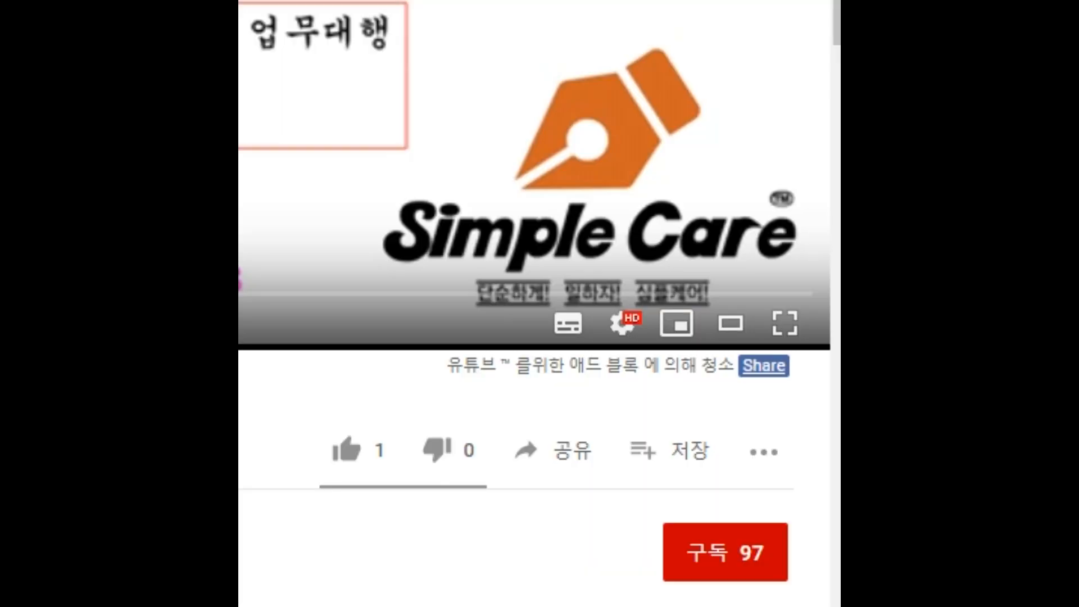
- Switch to YouTube, like the Simple Care video and subscribe to its channel with notifications turned on
left_click(727, 537)
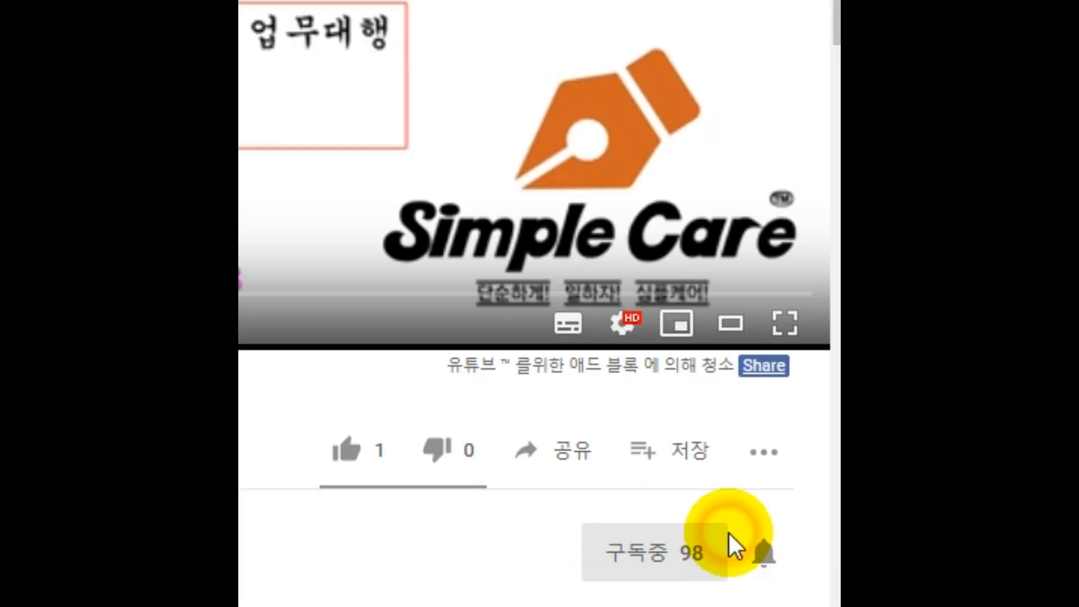
left_click(332, 454)
left_click(766, 558)
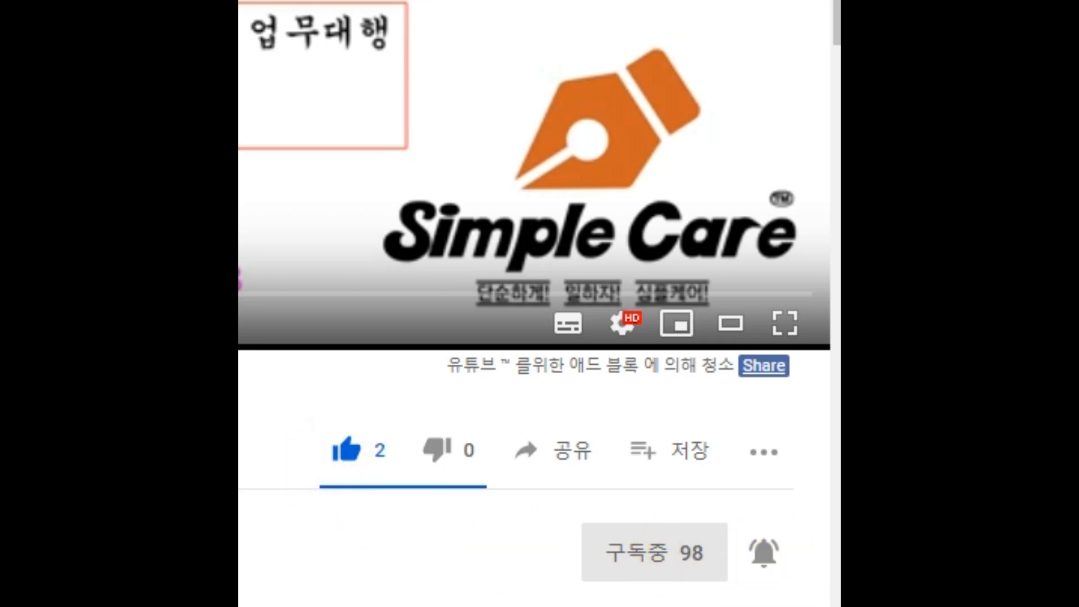